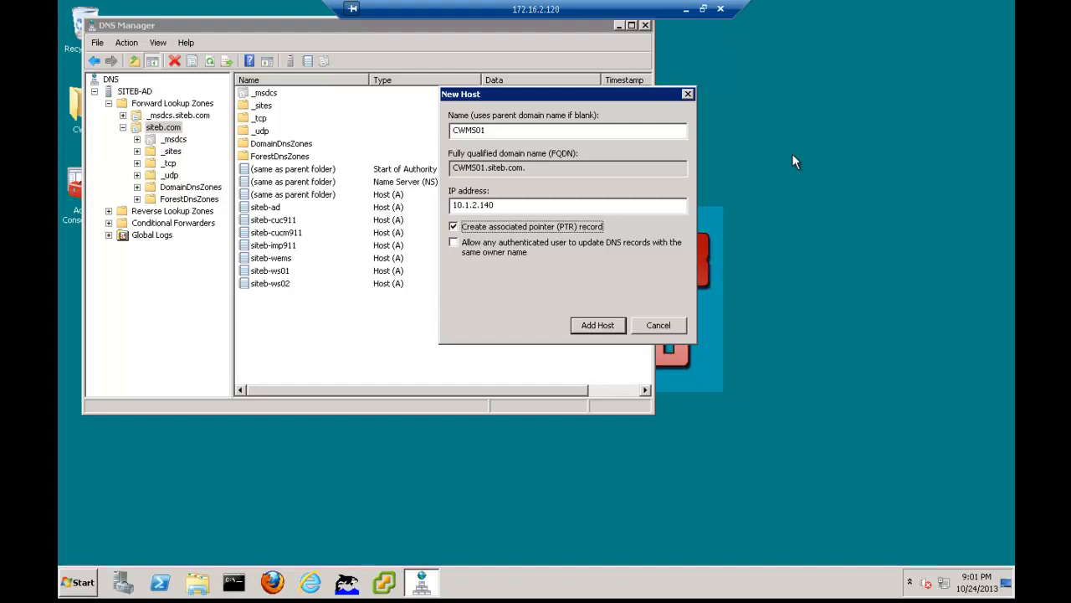
Add the prepared CWMS01 host record, plus a host record named CWMS02 with IP address 10.1.2.141 and an associated PTR record
{"action": "key", "text": "Return"}
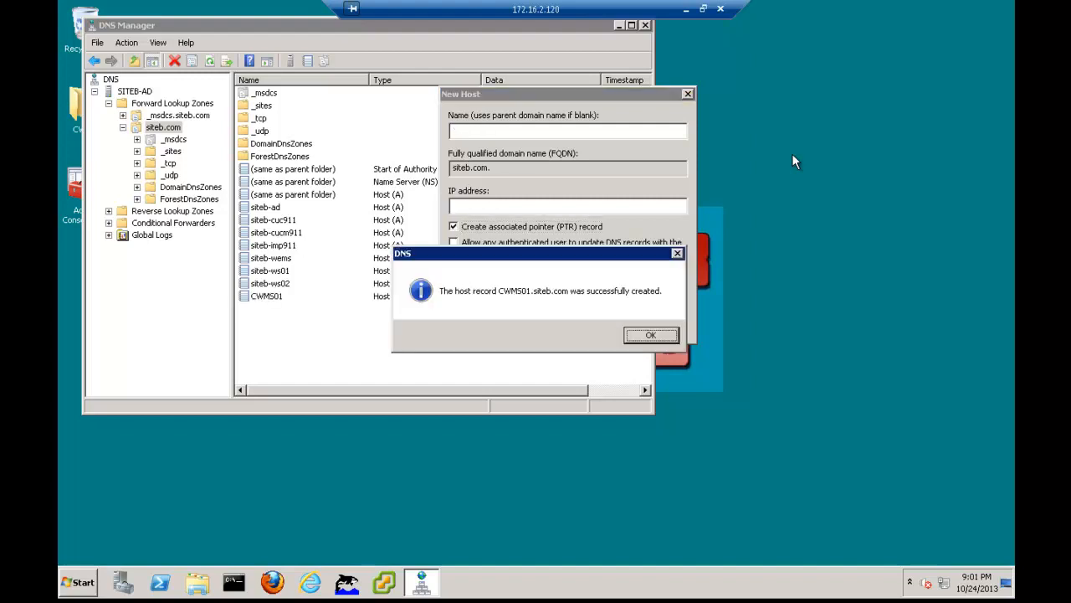
{"action": "key", "text": "Return"}
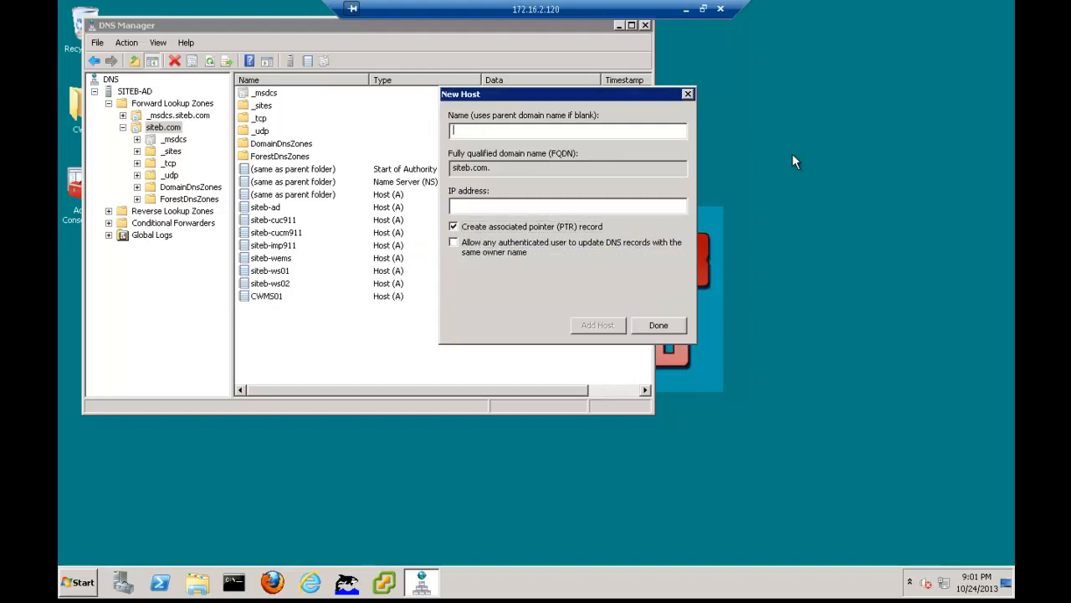
{"action": "type", "text": "CWMS02"}
{"action": "key", "text": "Tab"}
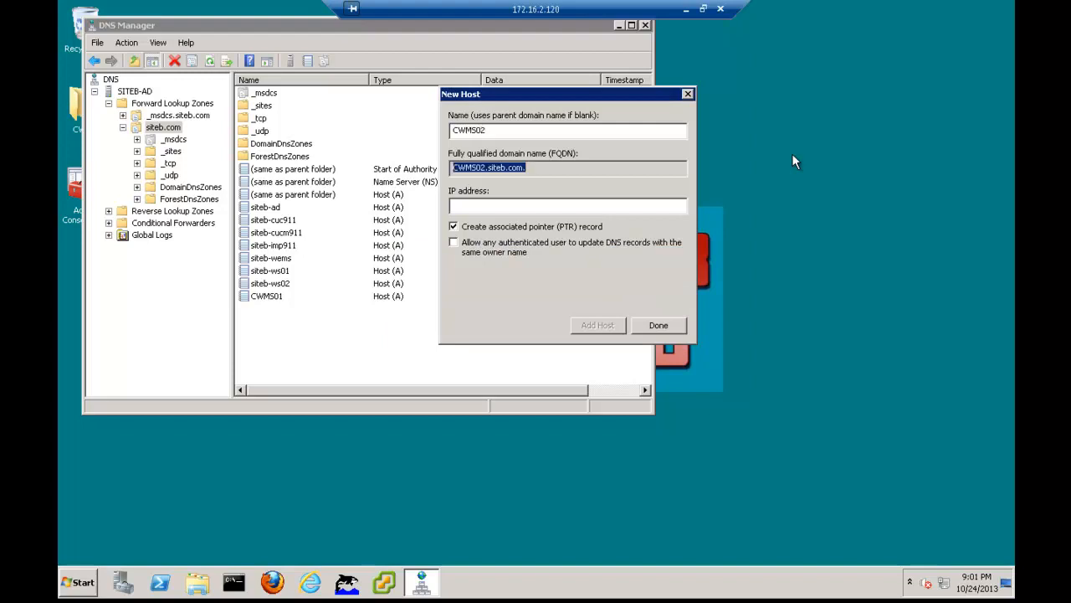
{"action": "key", "text": "Tab"}
{"action": "type", "text": "10.1.2."}
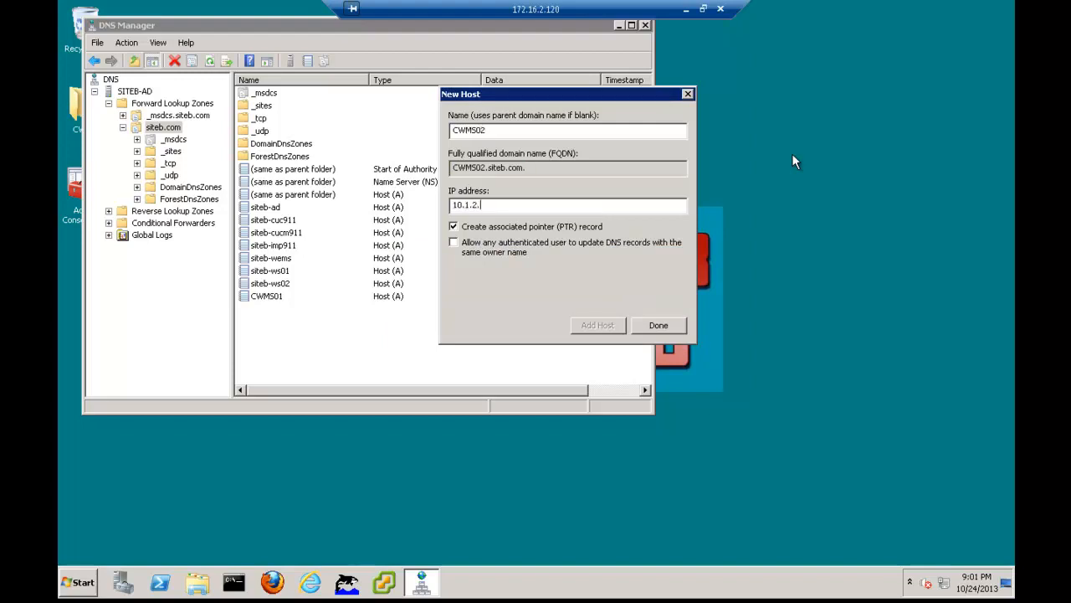
{"action": "type", "text": "141"}
{"action": "key", "text": "Return"}
{"action": "key", "text": "Return"}
Add a host record named IRP01 with IP address 10.1.1.142 to the siteb.com zone
{"action": "type", "text": "IRP01"}
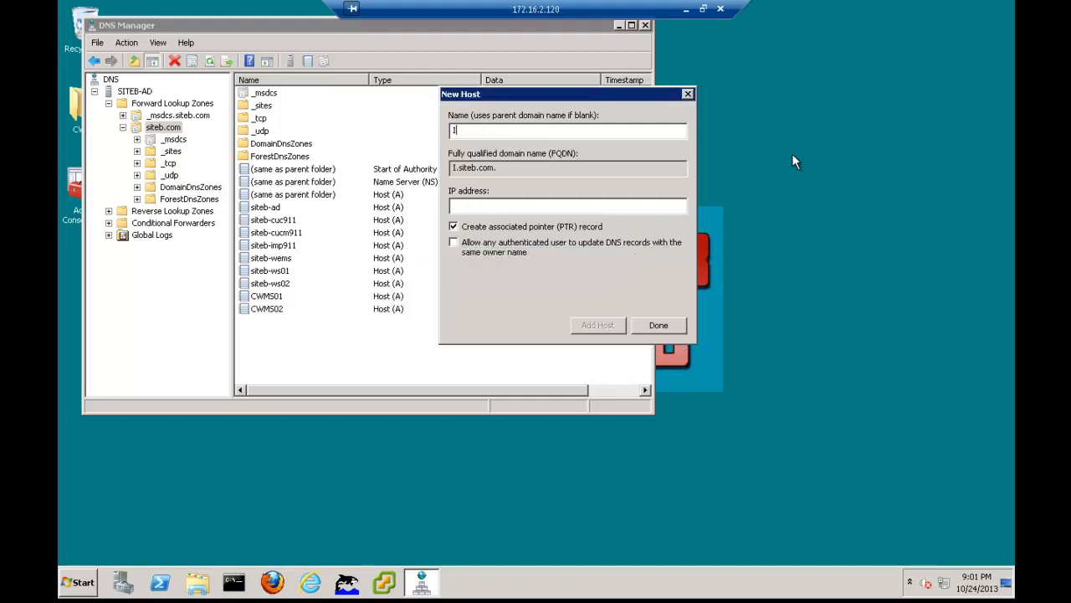
{"action": "key", "text": "Tab"}
{"action": "key", "text": "Tab"}
{"action": "type", "text": "10.1.1.142"}
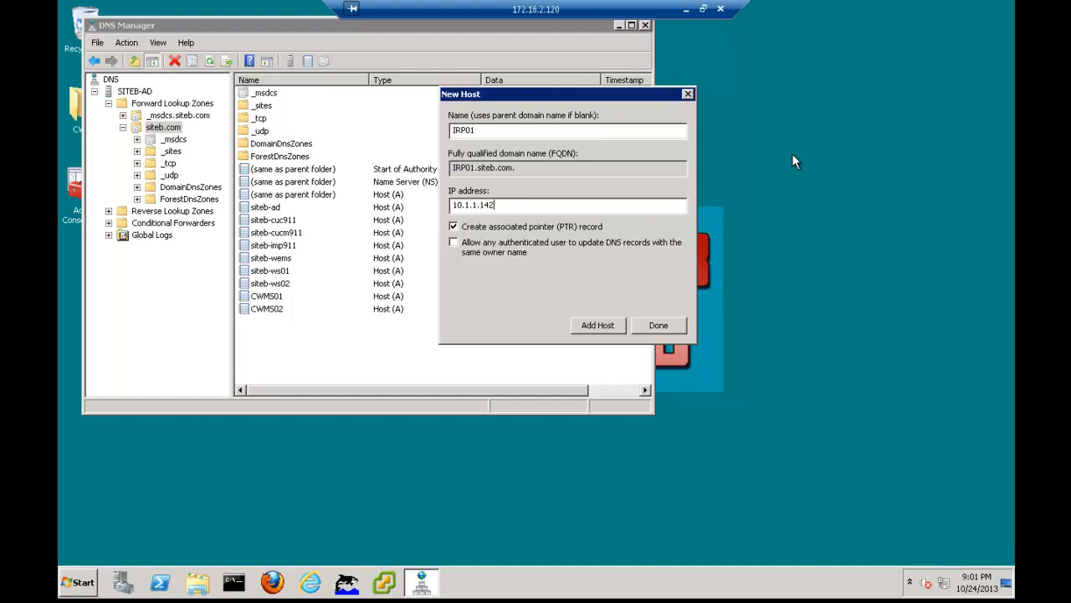
{"action": "key", "text": "Return"}
{"action": "key", "text": "Return"}
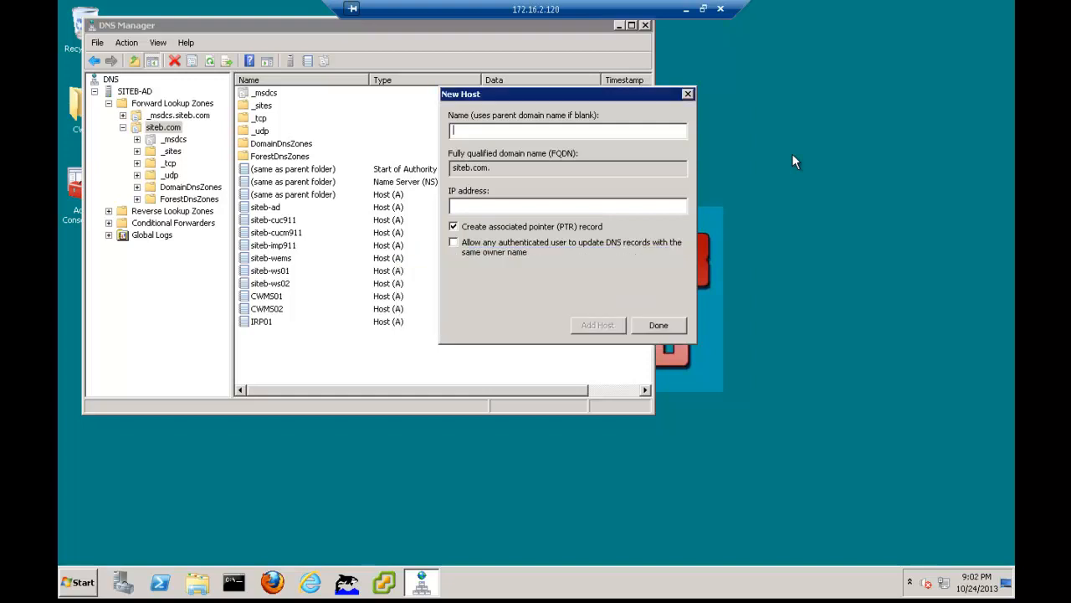
Add a host record named IRP02 with IP address 10.1.1.143 to the siteb.com zone
{"action": "type", "text": "IRP02"}
{"action": "key", "text": "Tab"}
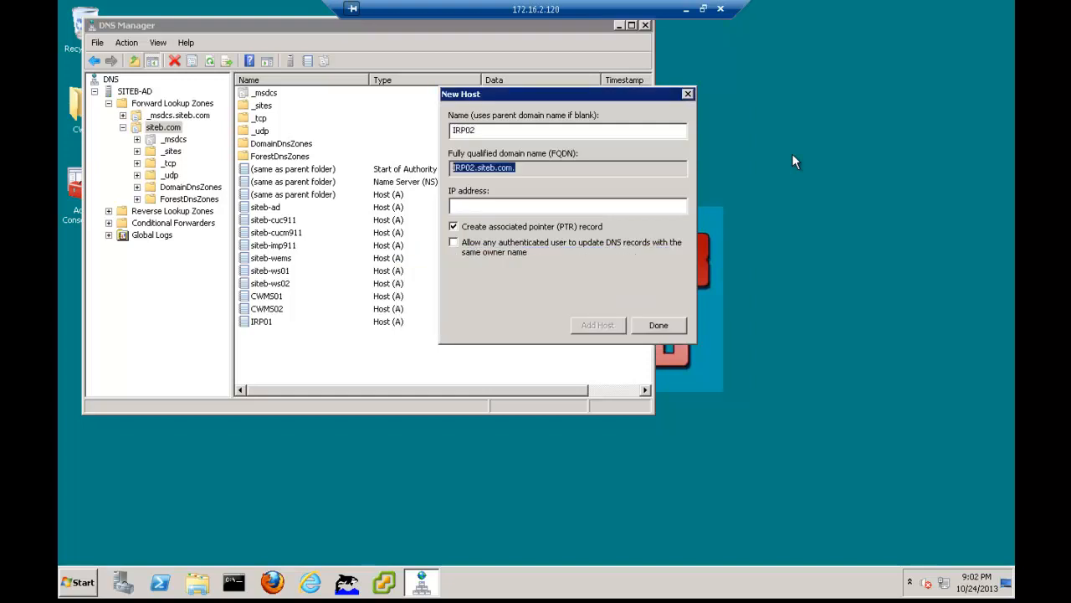
{"action": "key", "text": "Tab"}
{"action": "type", "text": "10.1."}
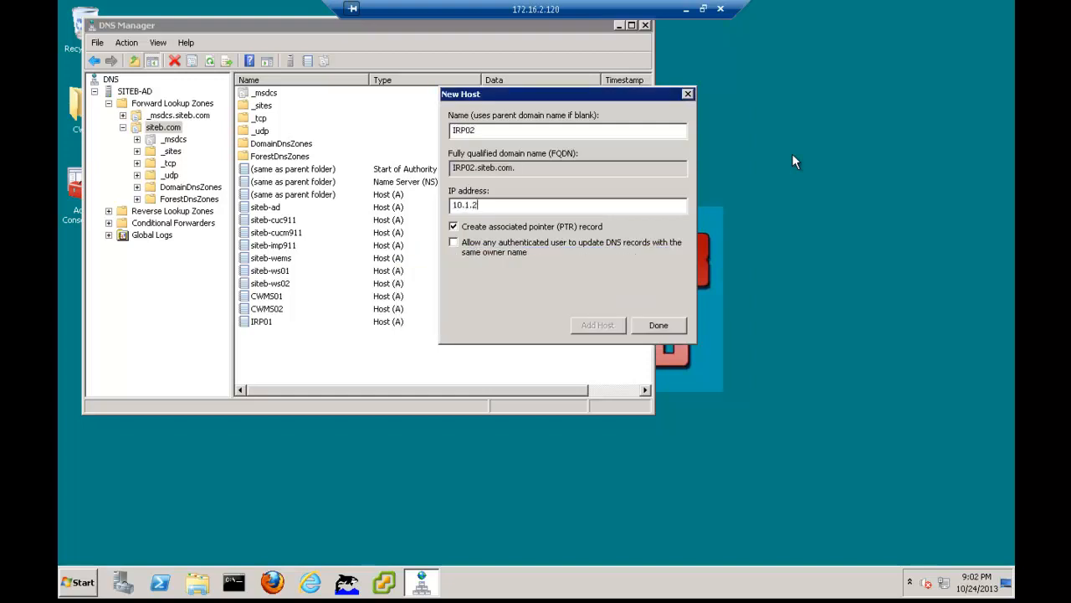
{"action": "type", "text": "1.143"}
{"action": "key", "text": "Return"}
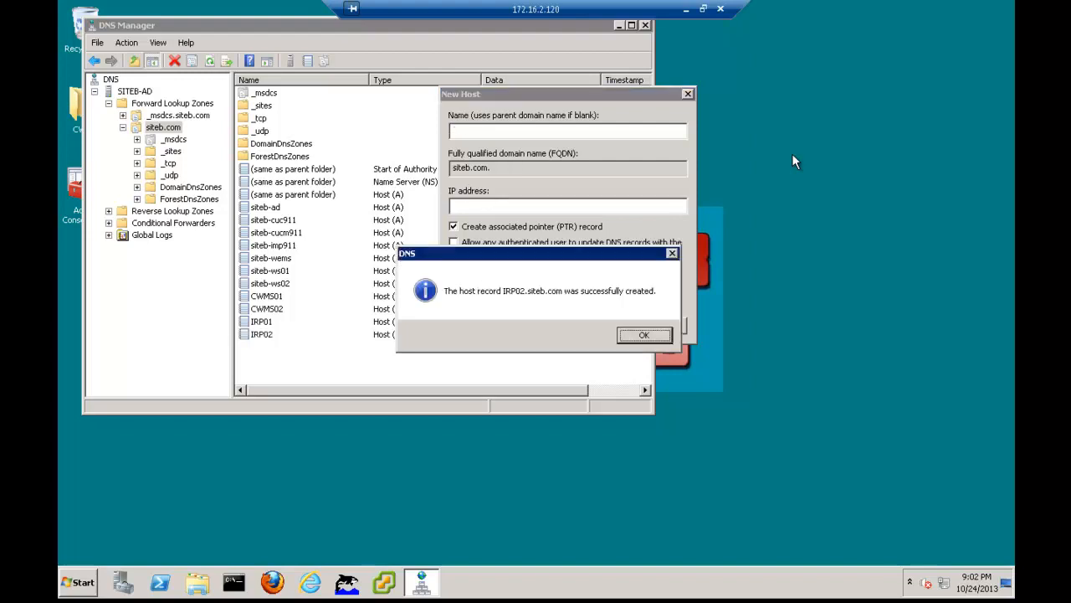
{"action": "key", "text": "Return"}
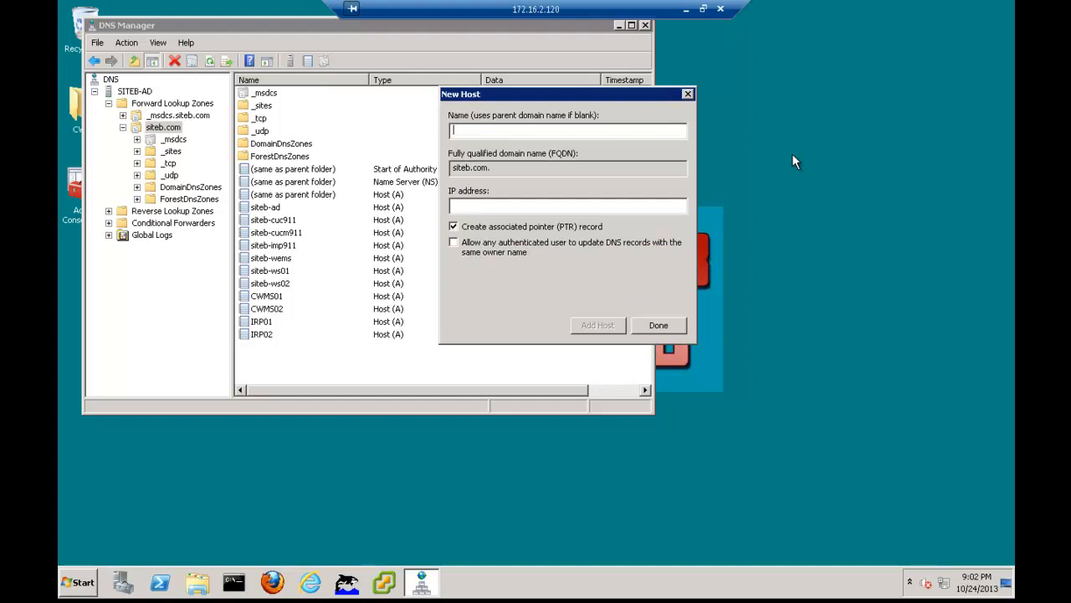
Add a host record named meetingadmin with IP address 10.1.2.150 to the siteb.com zone
{"action": "type", "text": "meetingadmin"}
{"action": "key", "text": "Tab"}
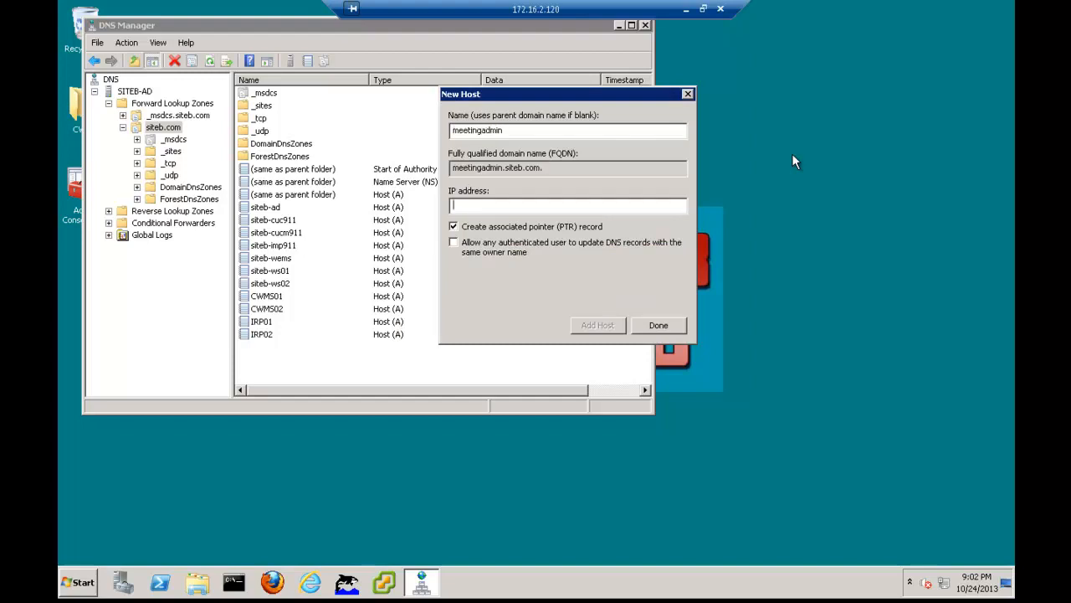
{"action": "type", "text": "10.1.2.150"}
{"action": "key", "text": "Return"}
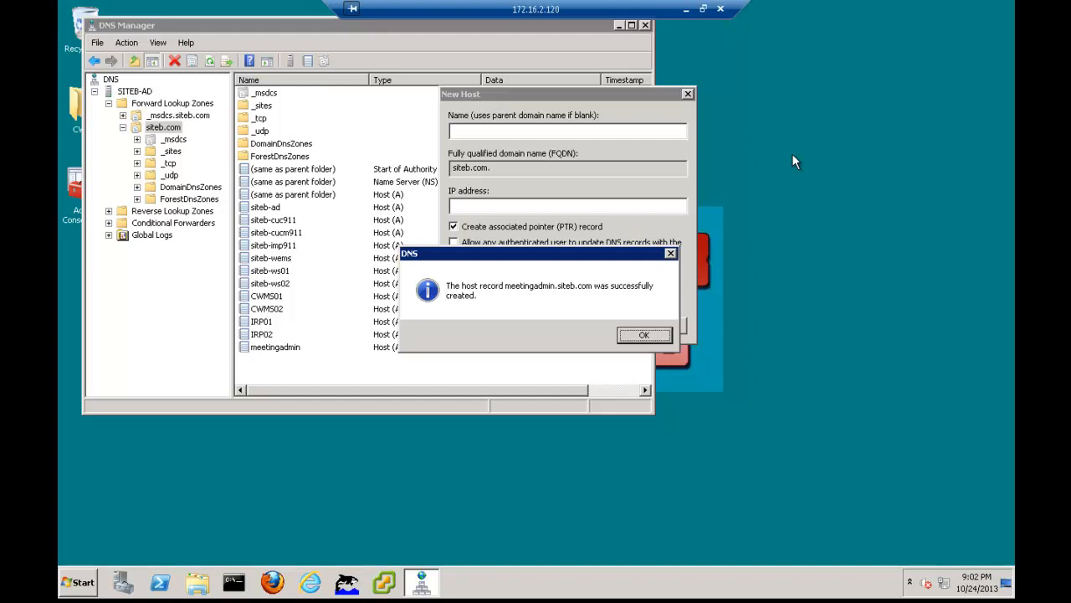
{"action": "key", "text": "Return"}
Add a host record named meeting with IP address 10.1.1.139 to the siteb.com zone
{"action": "type", "text": "meeting"}
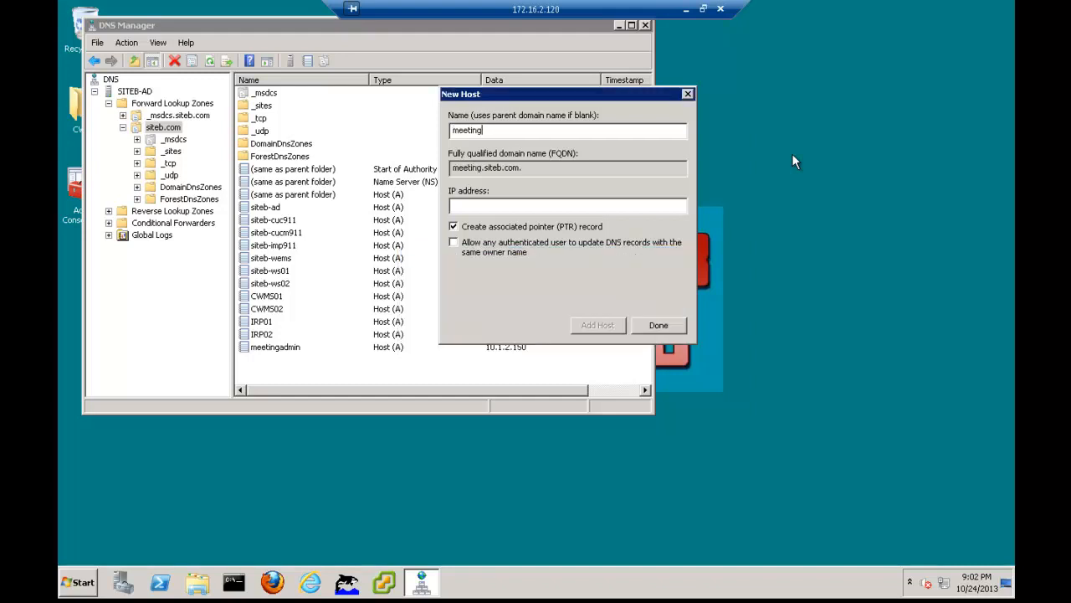
{"action": "key", "text": "Tab"}
{"action": "key", "text": "Tab"}
{"action": "type", "text": "10.1.1.139"}
{"action": "key", "text": "Return"}
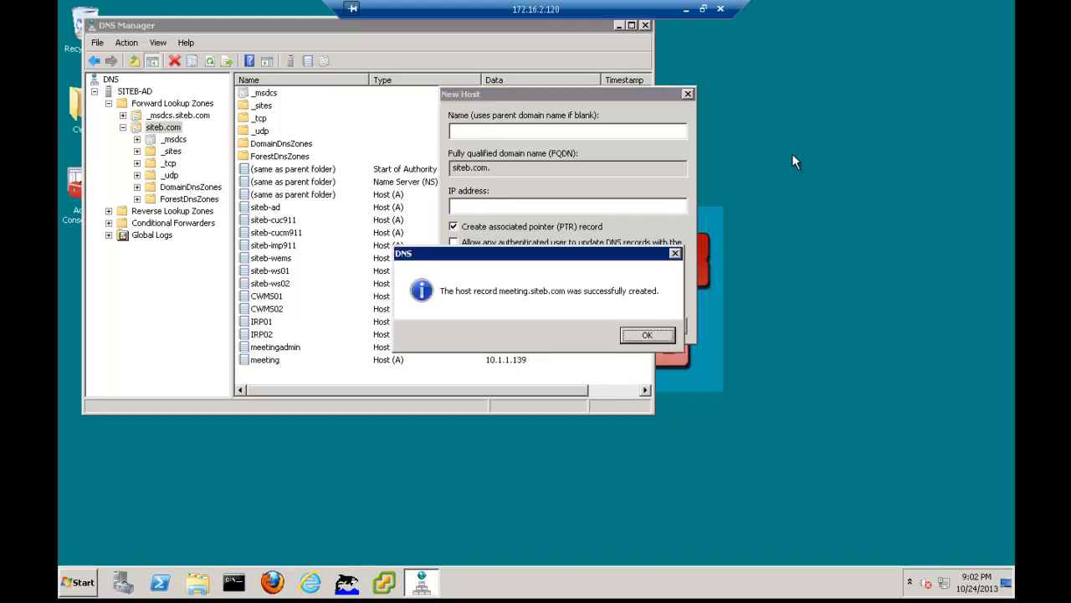
{"action": "key", "text": "Return"}
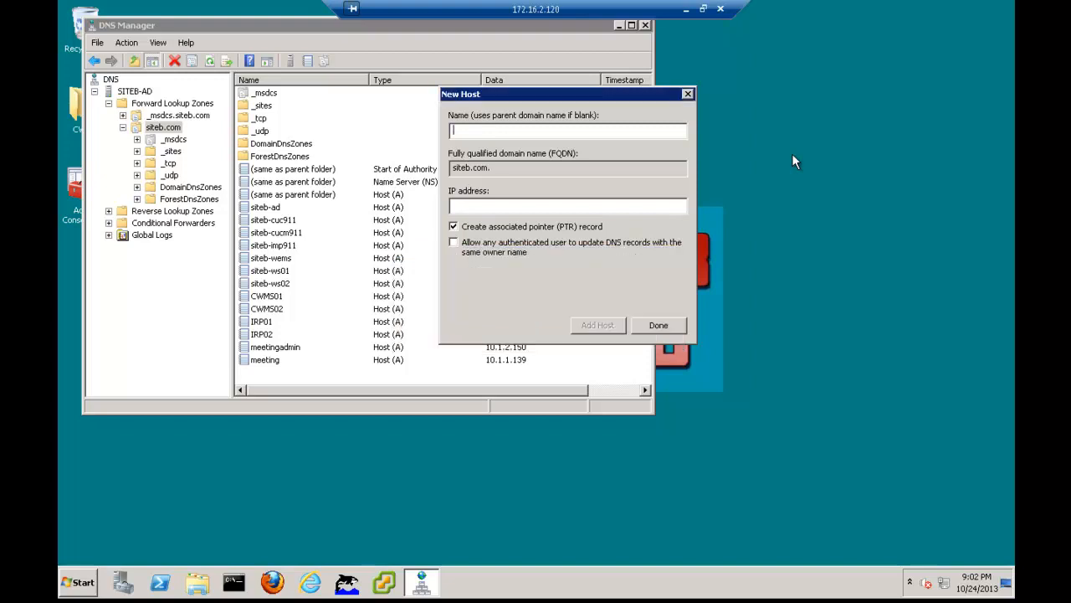
Add a host record named vcenter with IP address 10.1.2.130 to the siteb.com zone
{"action": "type", "text": "vcenter"}
{"action": "key", "text": "Tab"}
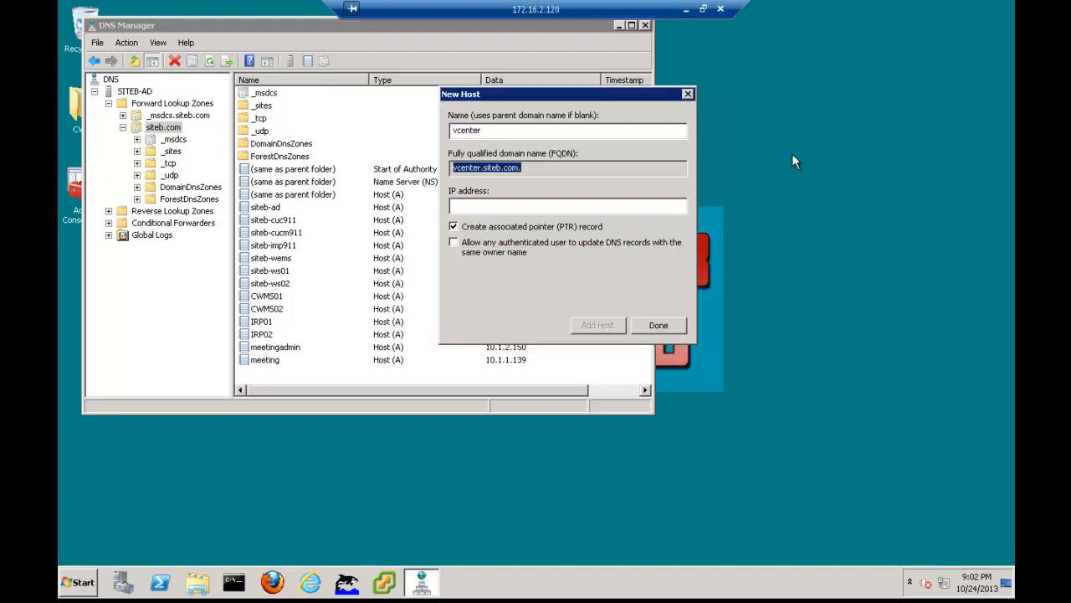
{"action": "key", "text": "Tab"}
{"action": "type", "text": "10.1"}
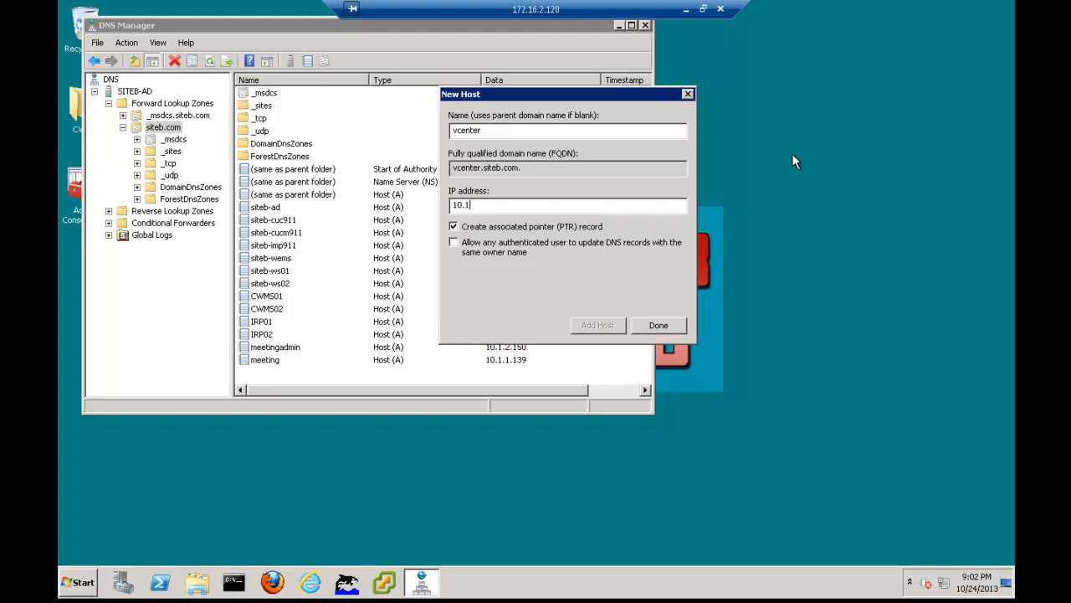
{"action": "type", "text": ".2.130"}
{"action": "key", "text": "Return"}
{"action": "key", "text": "Return"}
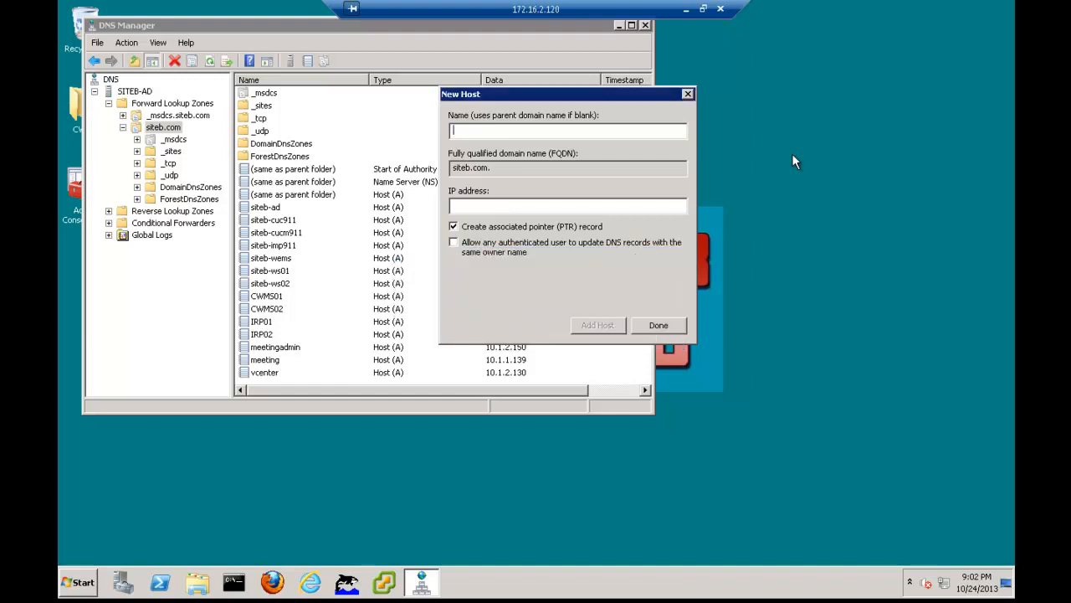
Add a host record named ESXi01 with IP address 10.1.2.135 to siteb.com and finish adding hosts
{"action": "type", "text": "ESXi01"}
{"action": "key", "text": "Tab"}
{"action": "type", "text": "10.1.2.135"}
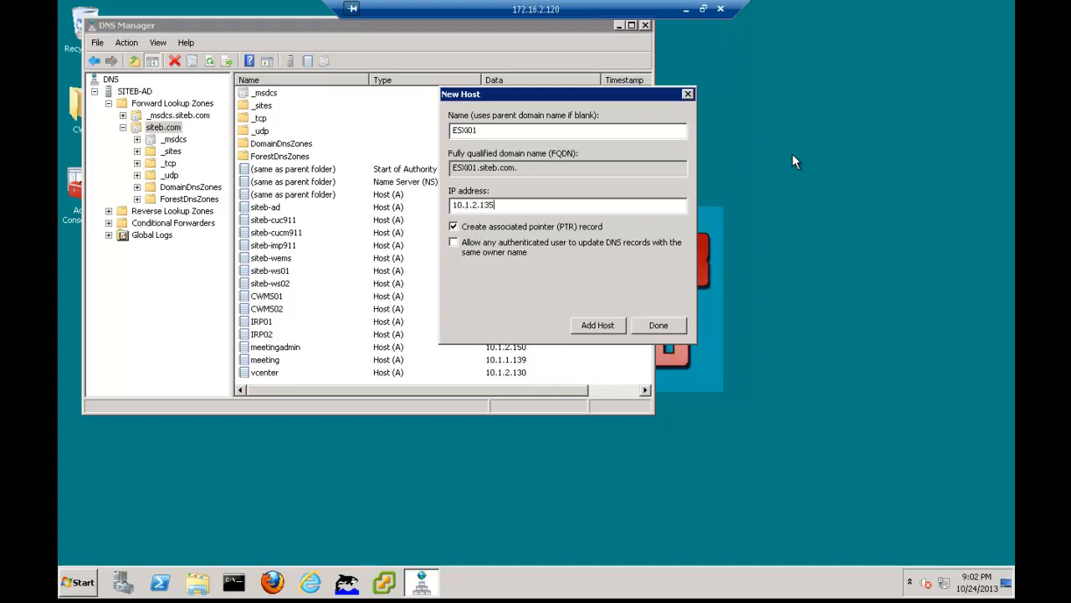
{"action": "key", "text": "Return"}
{"action": "key", "text": "Return"}
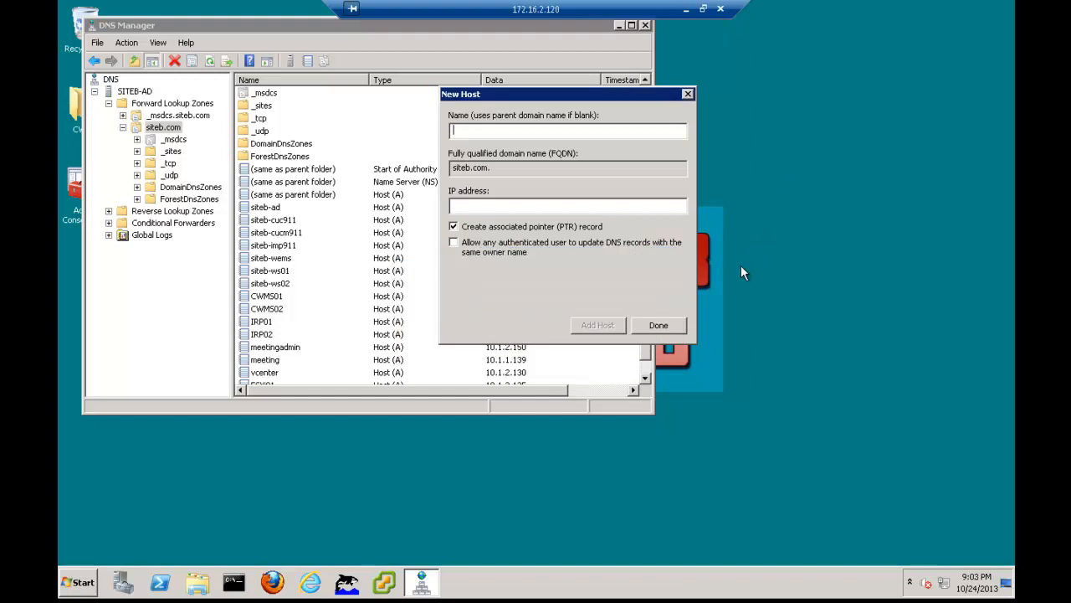
{"action": "left_click", "coordinate": [670, 325]}
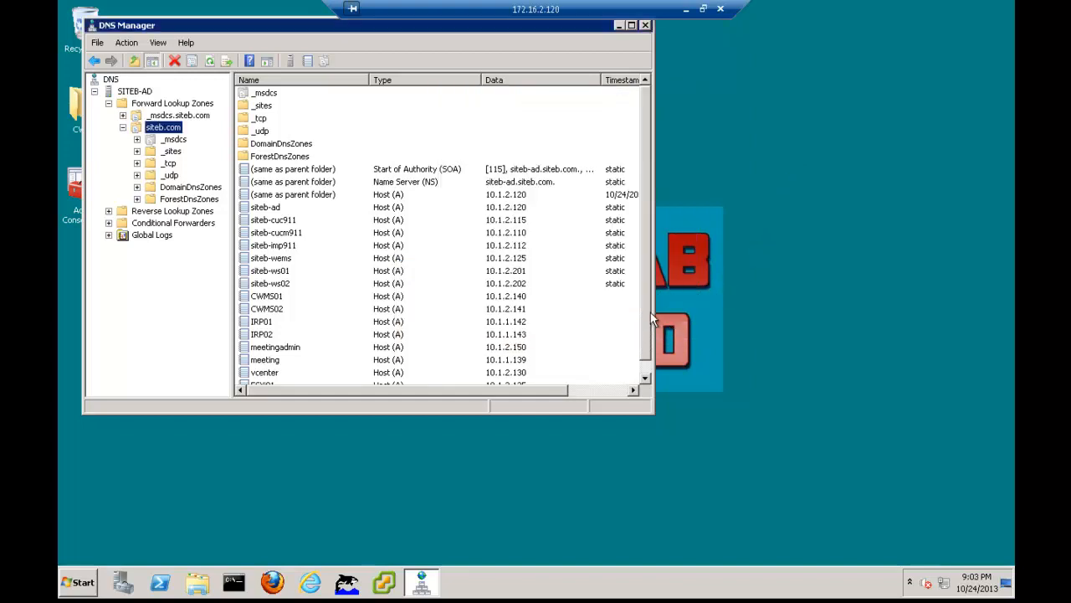
Review the new host records from CWMS01 through ESXi01 in the siteb.com zone and check their IP addresses
{"action": "scroll", "coordinate": [608, 362], "scroll_direction": "down", "scroll_amount": 1}
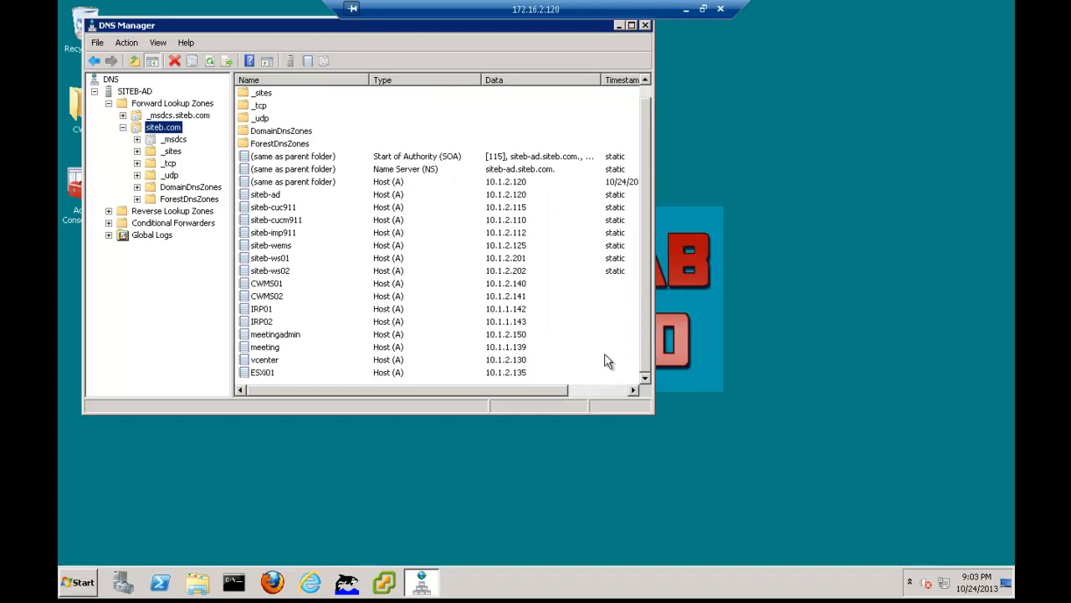
{"action": "left_click", "coordinate": [280, 285]}
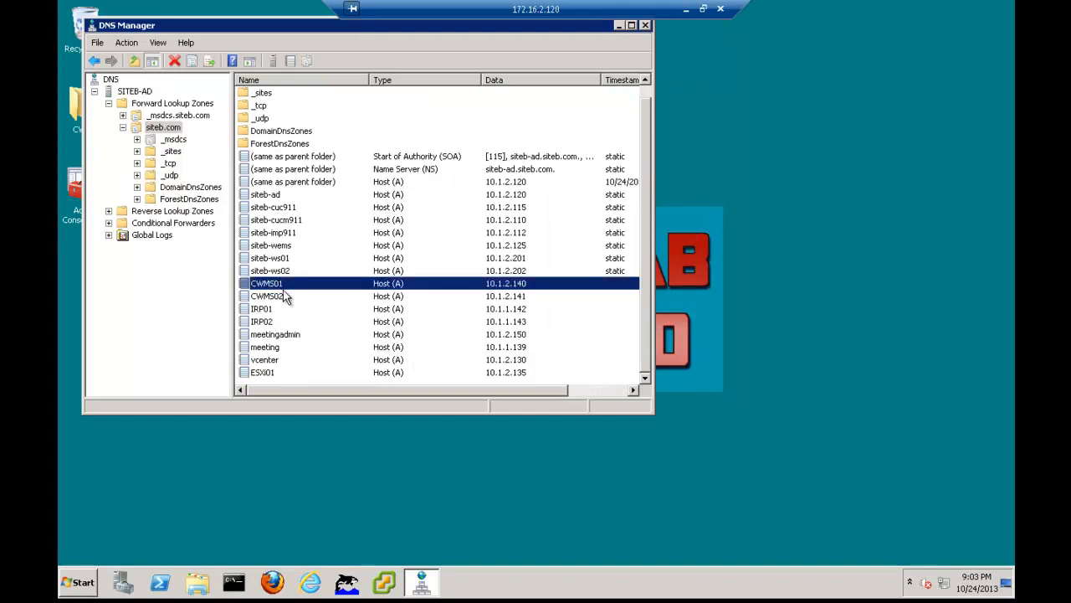
{"action": "left_click", "coordinate": [281, 300]}
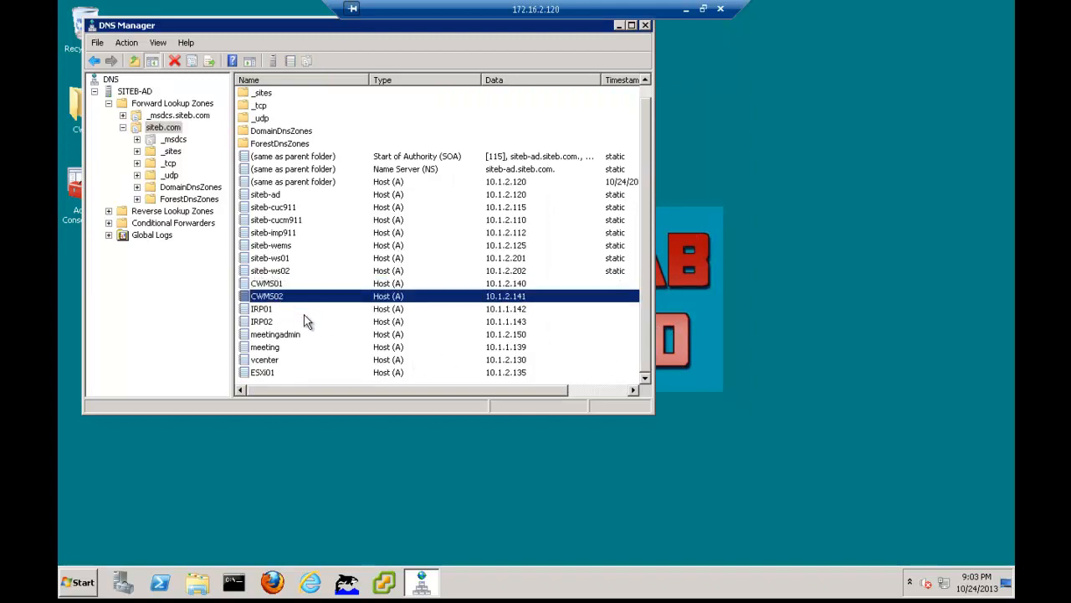
{"action": "left_click", "coordinate": [281, 310]}
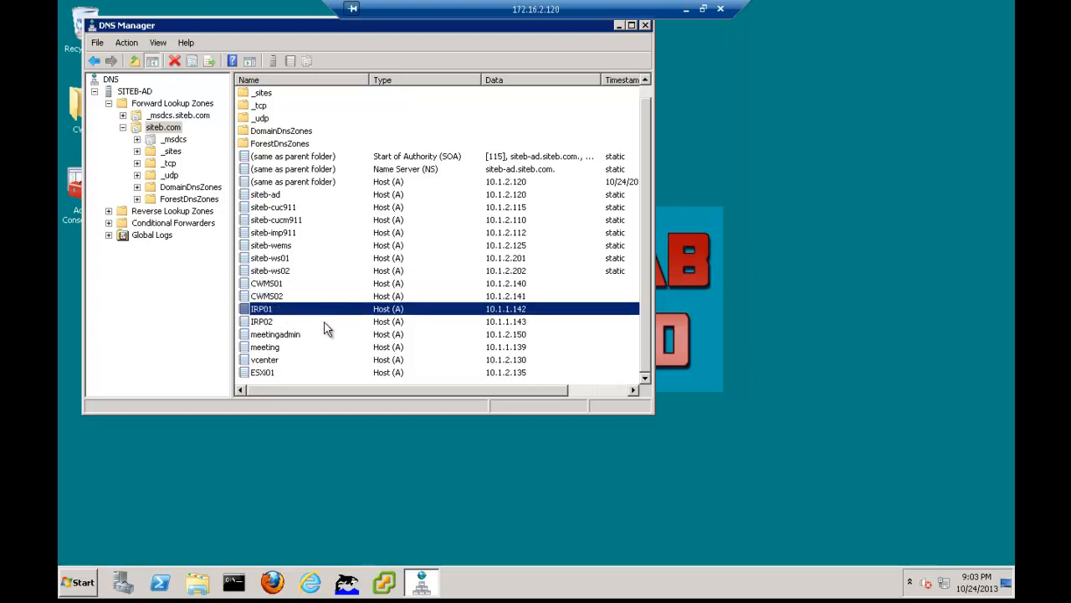
{"action": "left_click", "coordinate": [278, 325]}
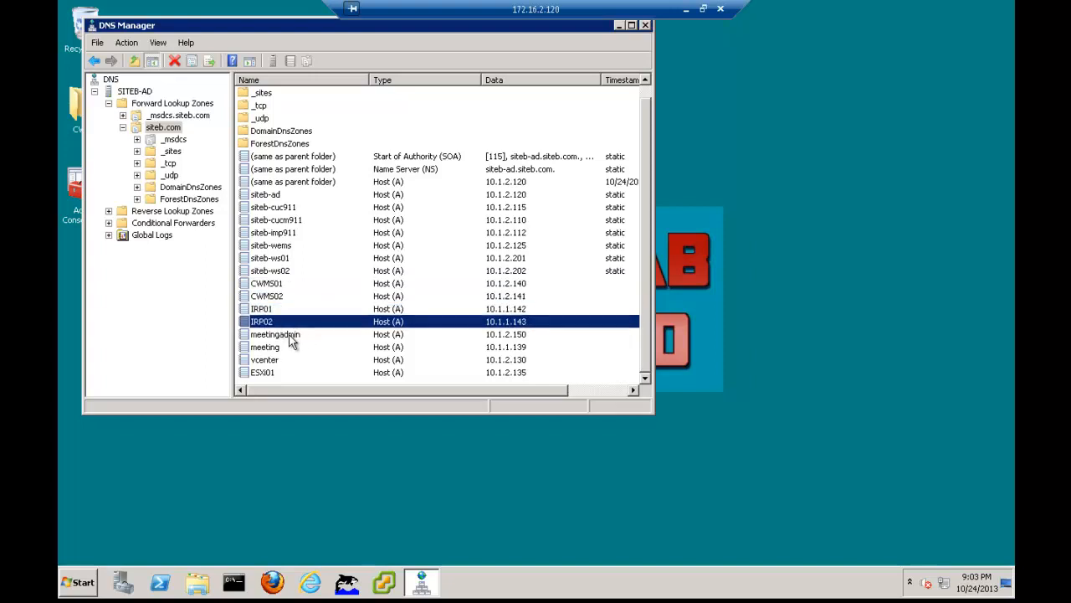
{"action": "left_click", "coordinate": [292, 336]}
{"action": "left_click", "coordinate": [288, 348]}
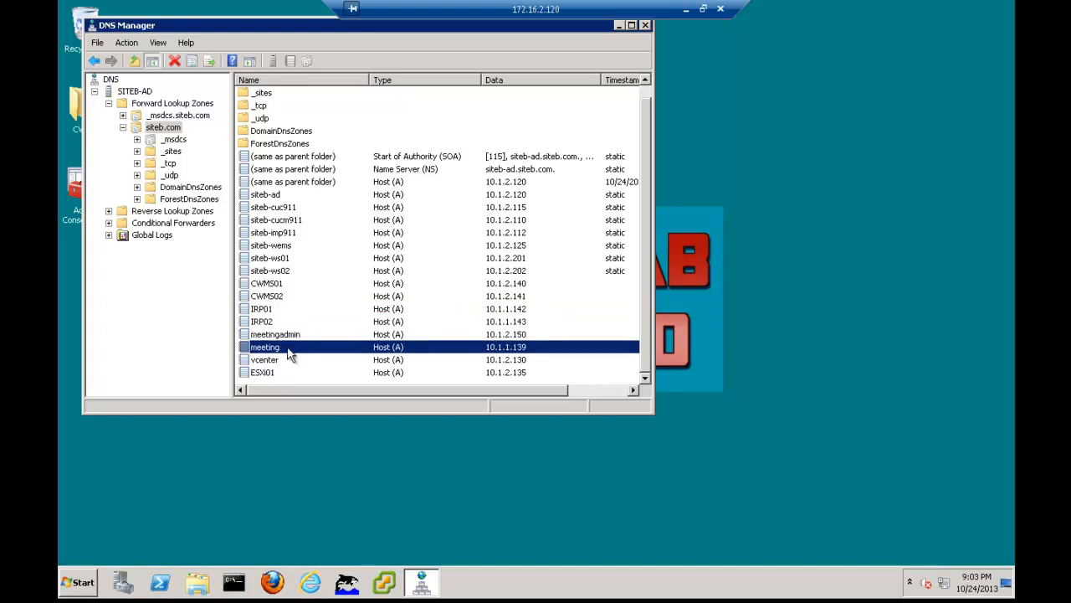
{"action": "left_click", "coordinate": [287, 362]}
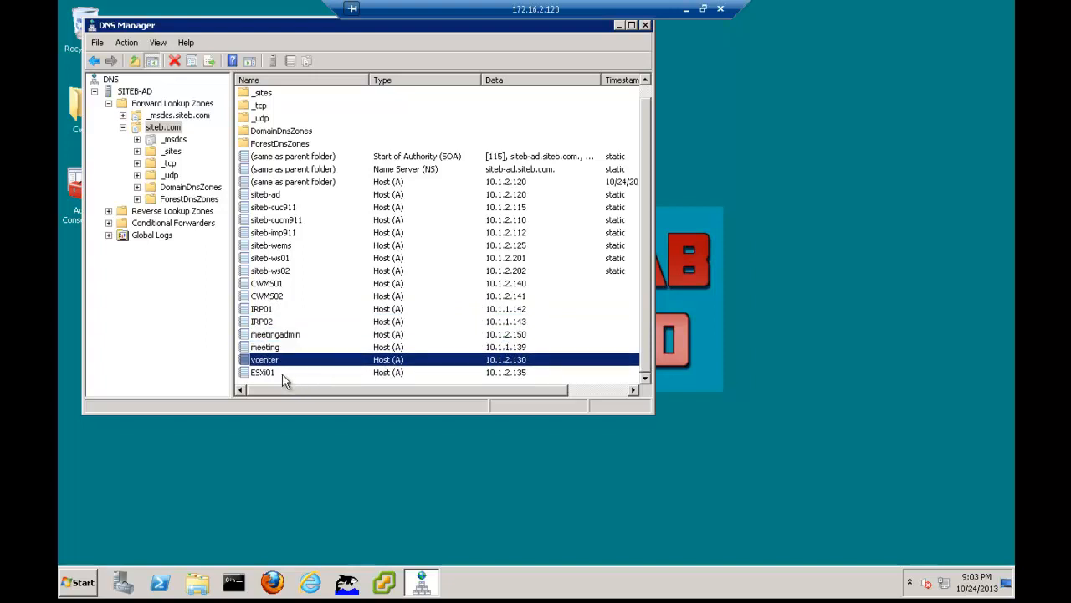
{"action": "left_click", "coordinate": [283, 376]}
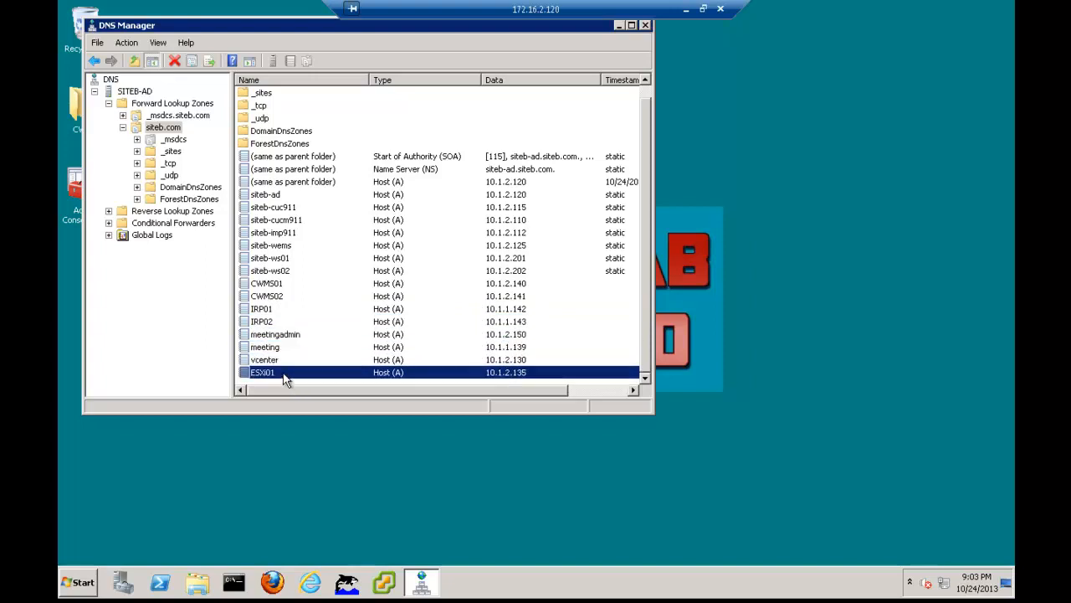
Close DNS Manager and open a command prompt by searching for cmd
{"action": "left_click", "coordinate": [648, 26]}
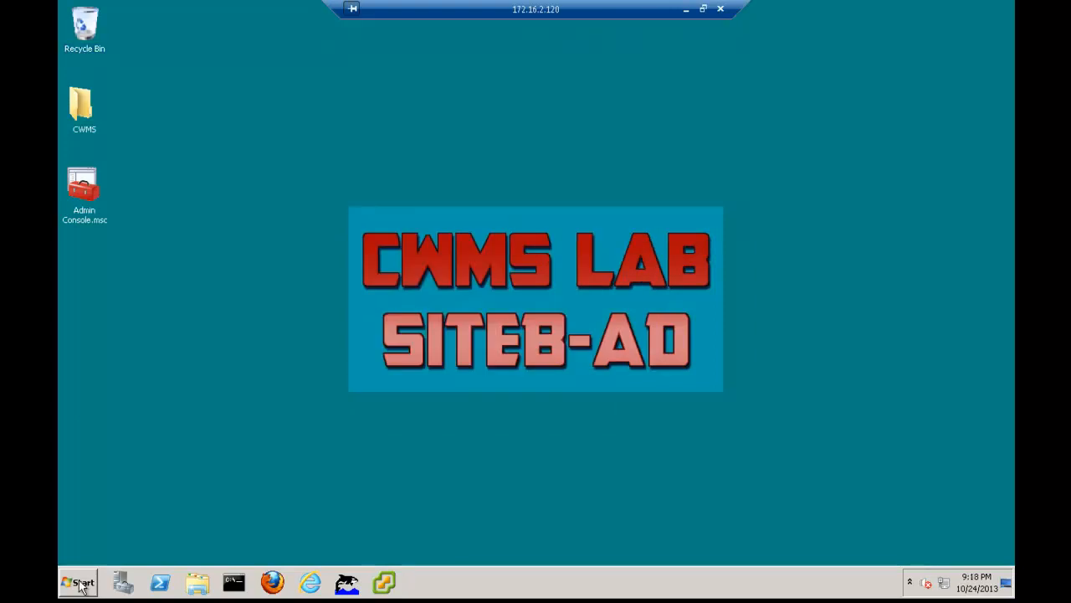
{"action": "left_click", "coordinate": [78, 582]}
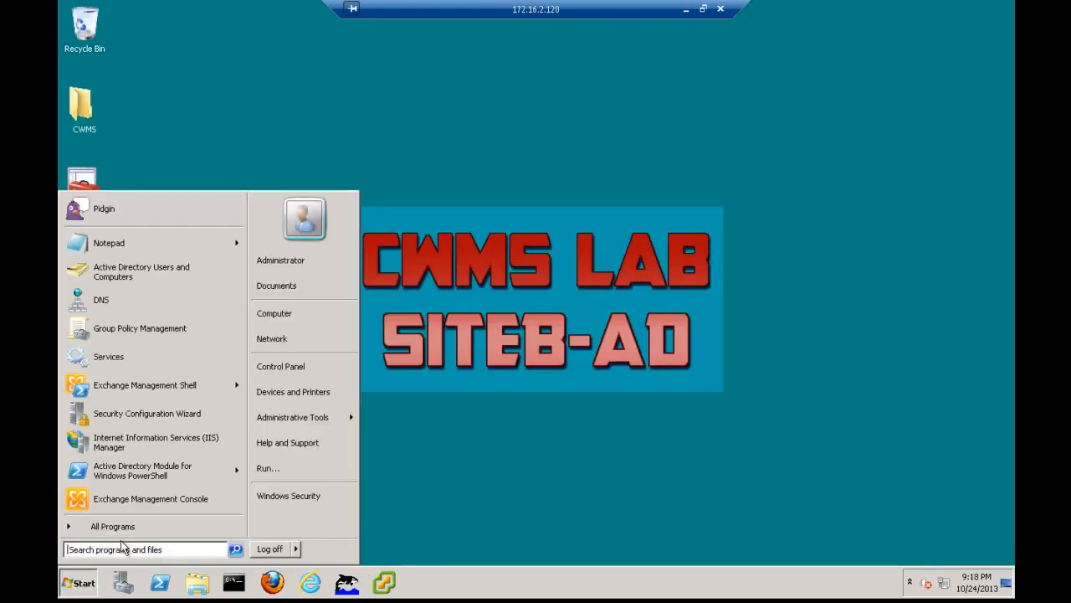
{"action": "type", "text": "cm"}
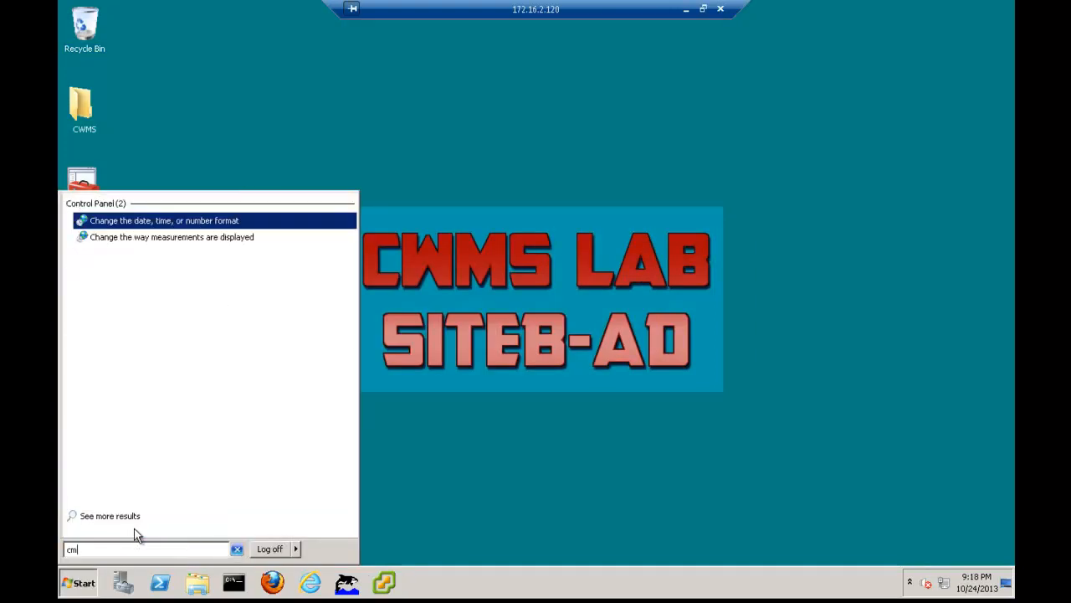
{"action": "type", "text": "d"}
{"action": "key", "text": "Return"}
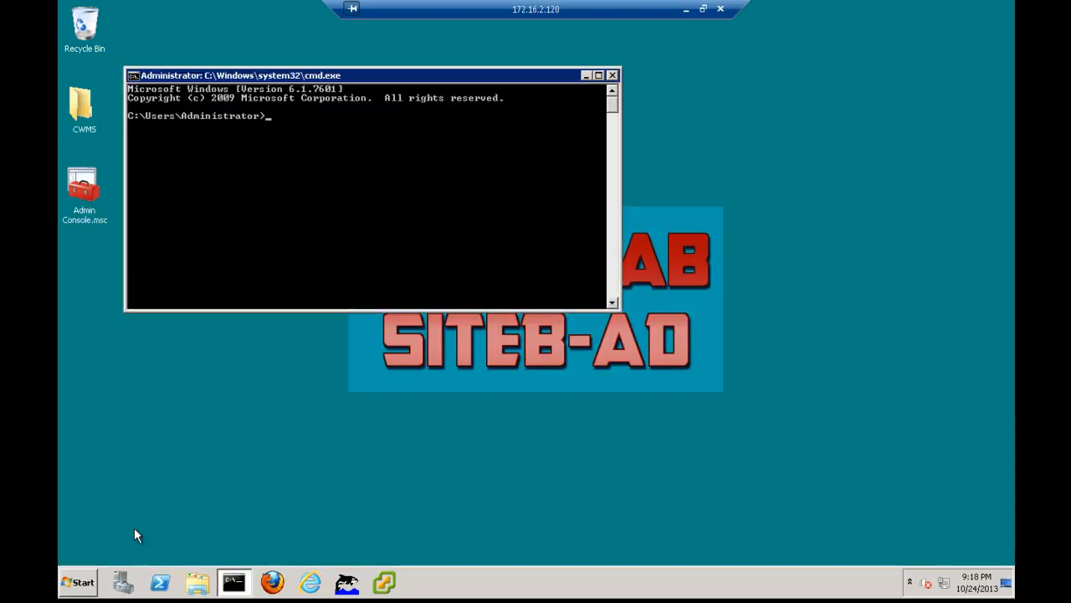
Start nslookup and query cwms01.siteb.com and cwms02.siteb.com to check how the CWMS host names resolve
{"action": "type", "text": "nslook"}
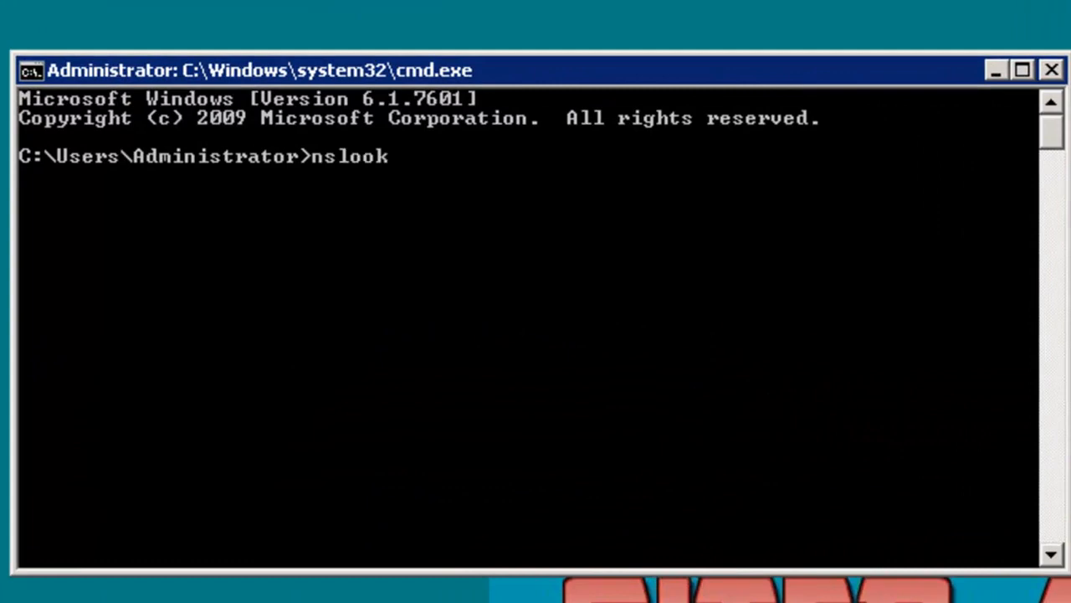
{"action": "type", "text": "up"}
{"action": "key", "text": "Return"}
{"action": "type", "text": "cwms0"}
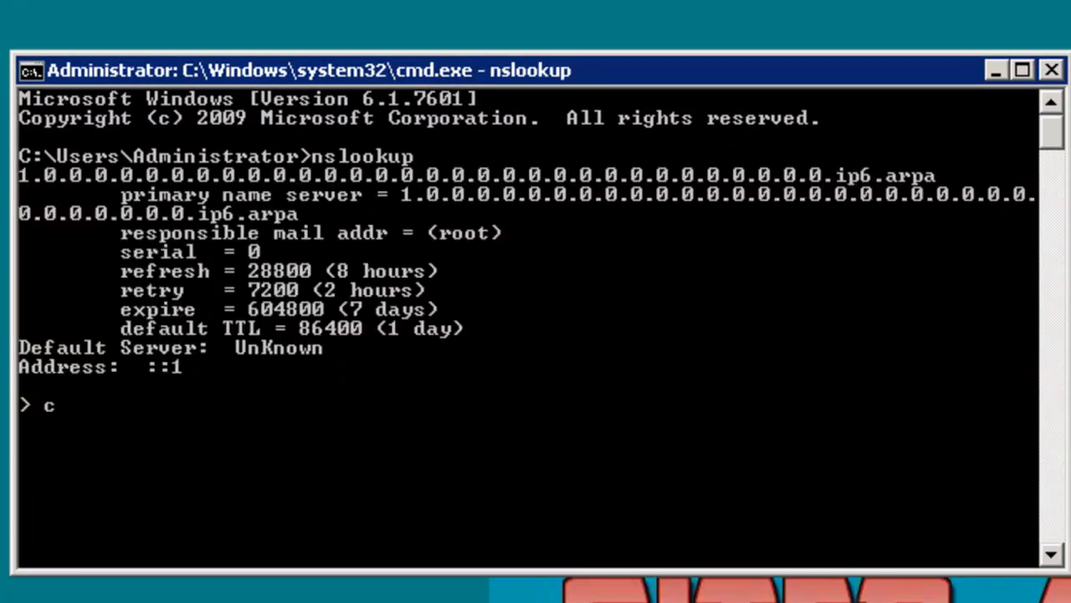
{"action": "type", "text": "1"}
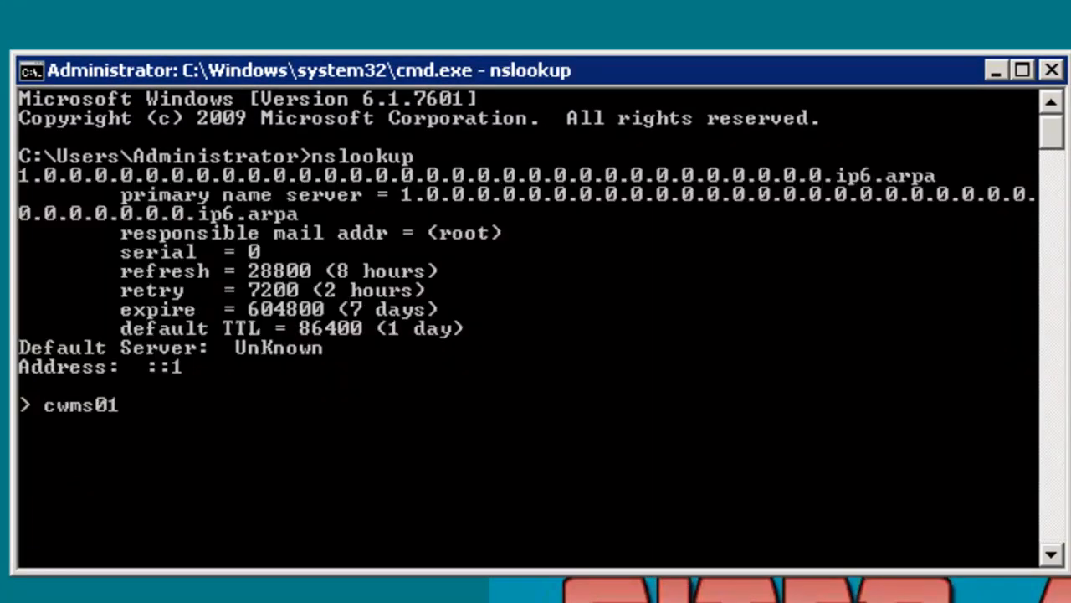
{"action": "type", "text": ".siteb.com"}
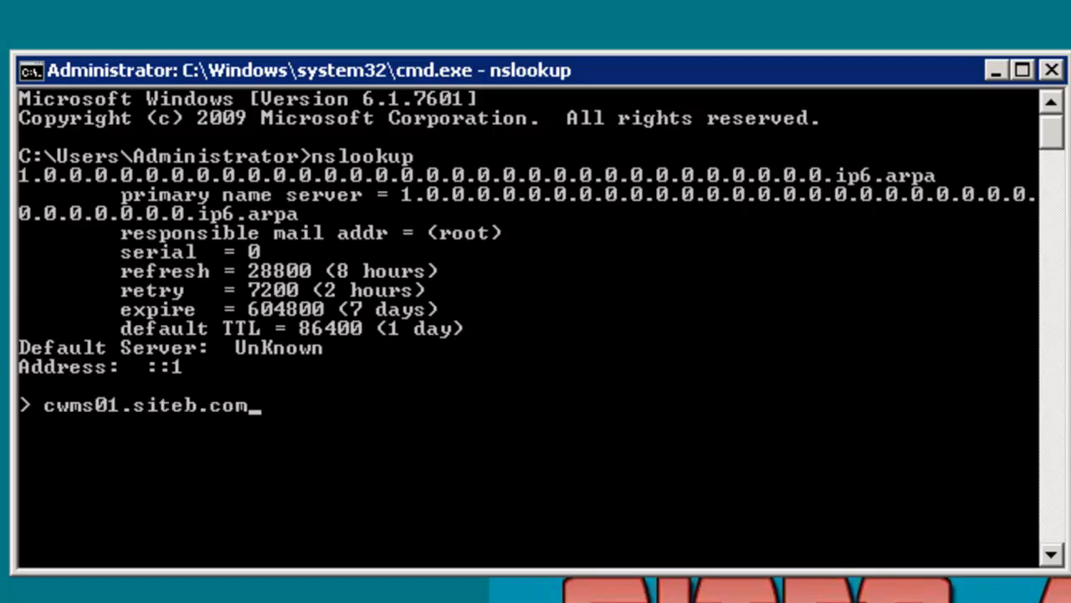
{"action": "key", "text": "Return"}
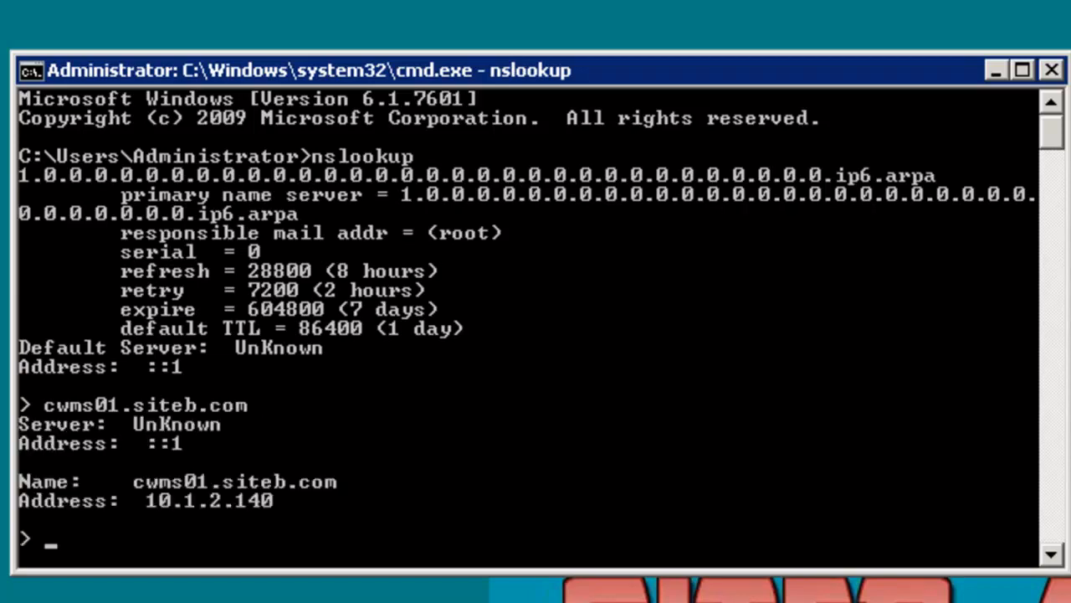
{"action": "type", "text": "cwms02"}
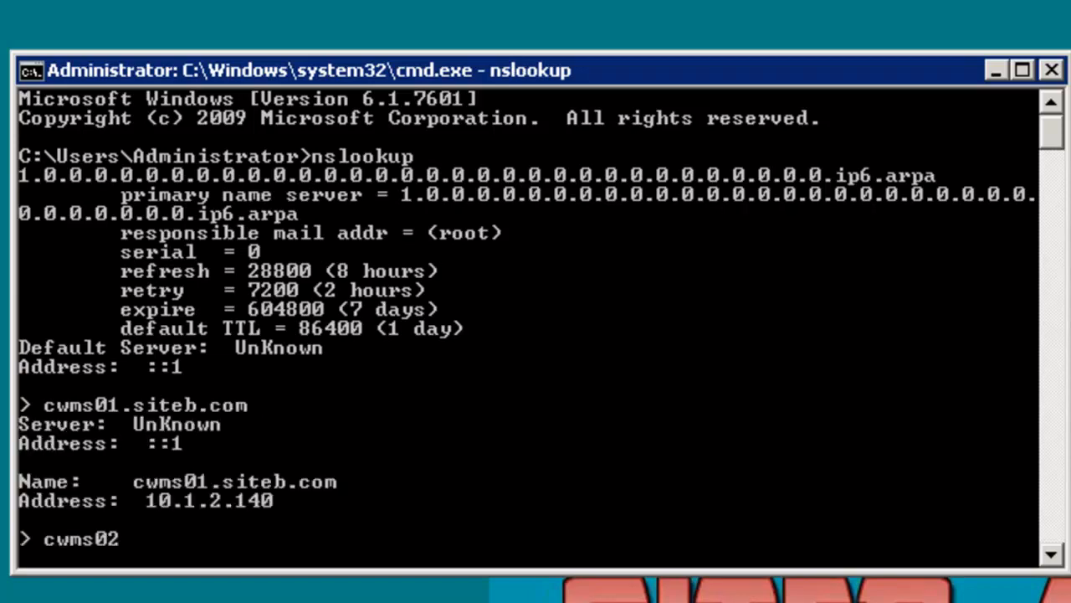
{"action": "type", "text": ".siteb.com"}
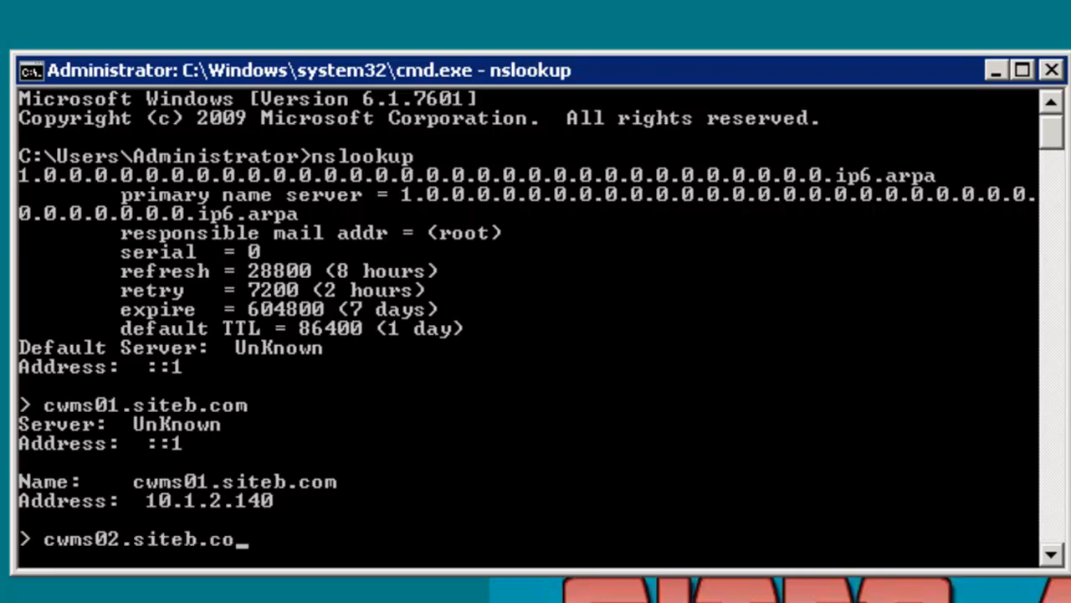
{"action": "key", "text": "Return"}
Look up irp01.siteb.com and irp02.siteb.com in nslookup, and exit nslookup
{"action": "type", "text": "irp01"}
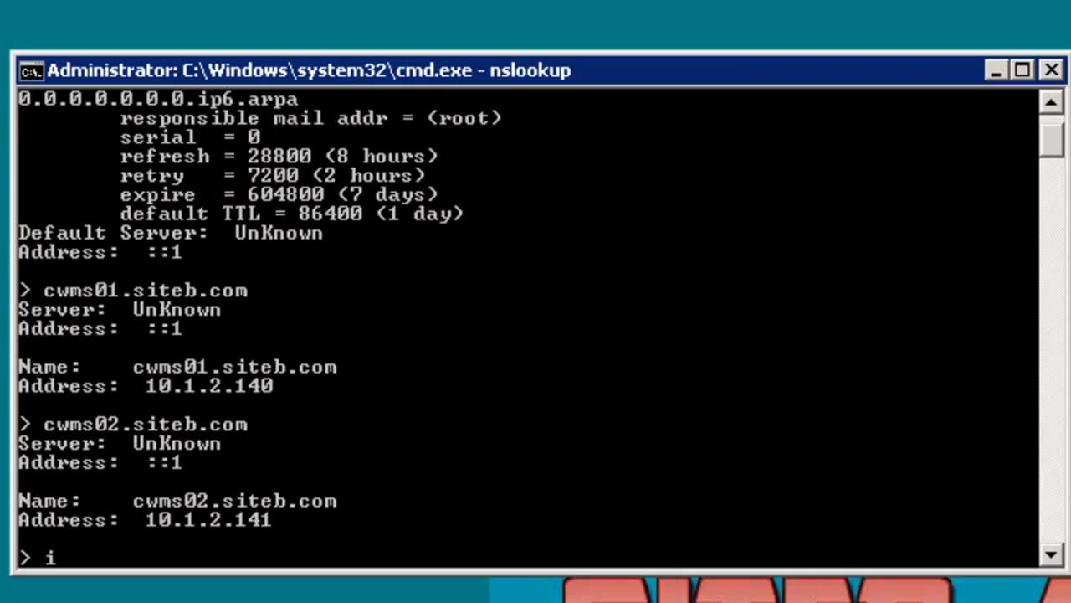
{"action": "type", "text": ".siteb.com"}
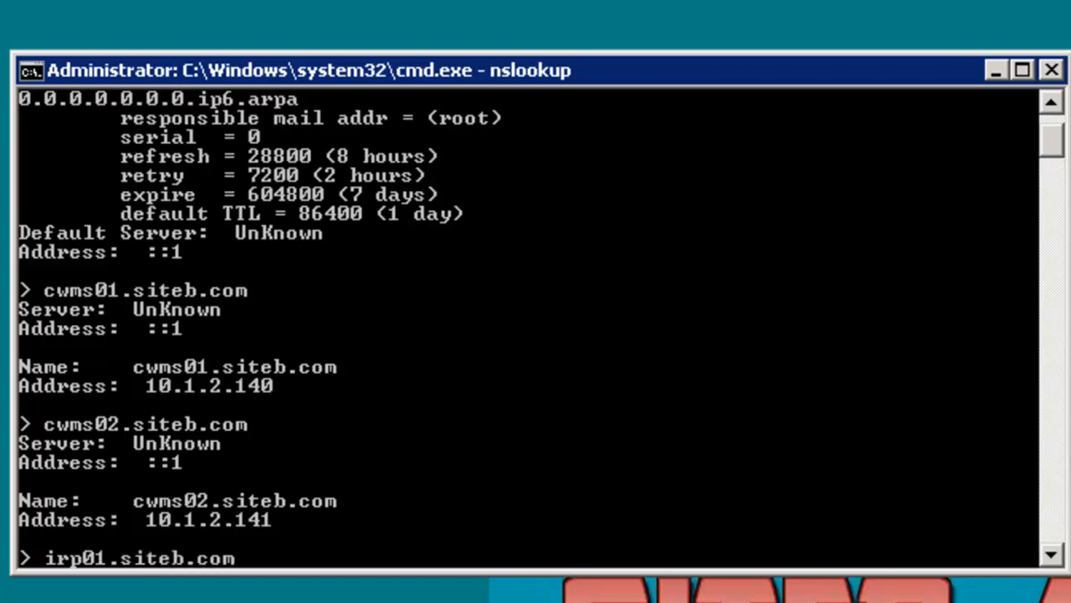
{"action": "key", "text": "Return"}
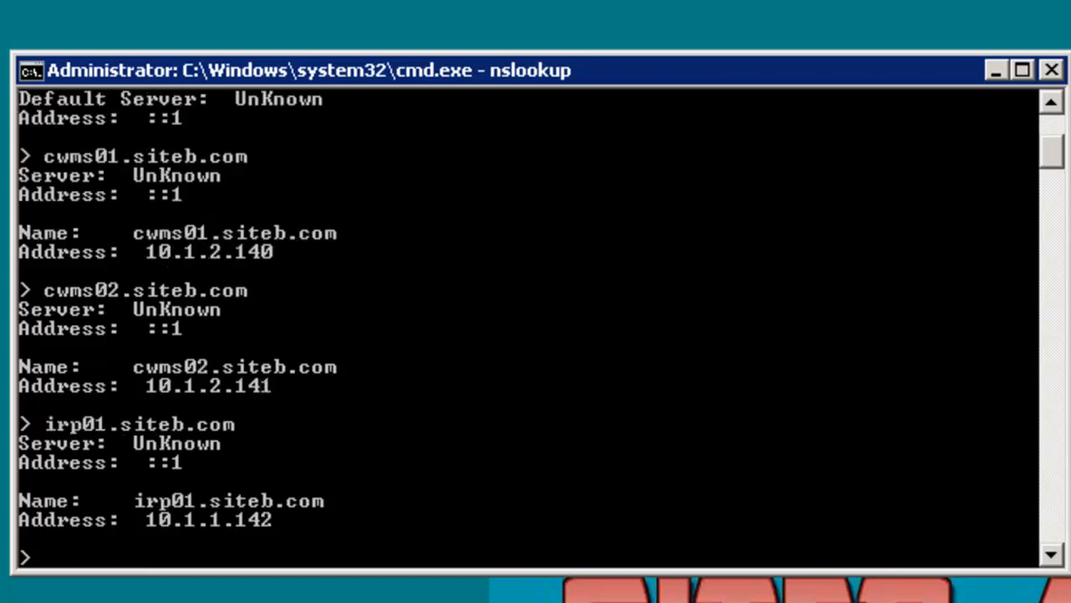
{"action": "type", "text": "irp02"}
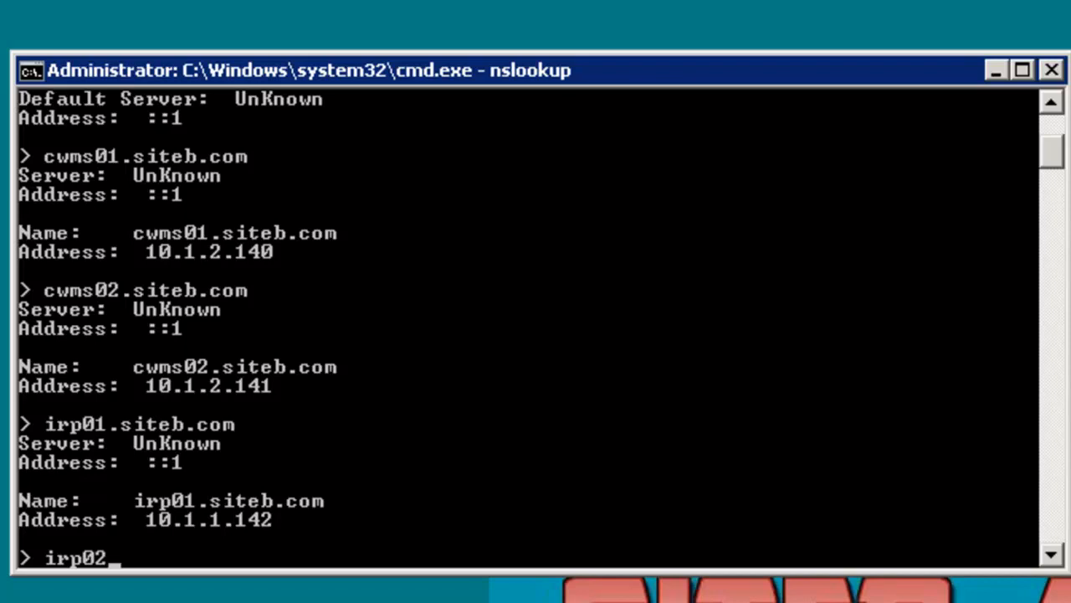
{"action": "type", "text": ".siteb.com"}
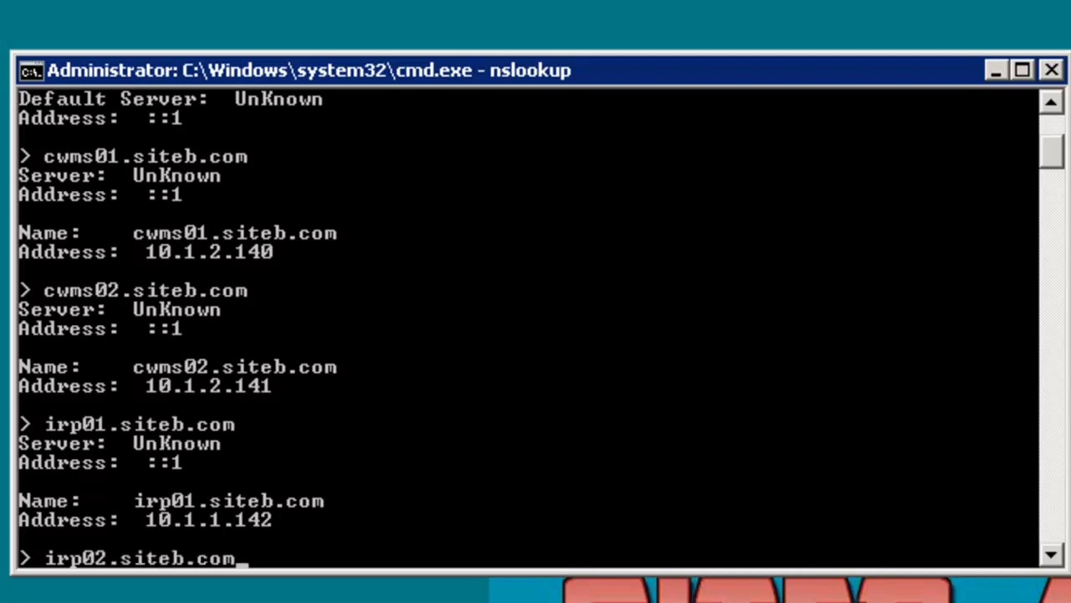
{"action": "key", "text": "Return"}
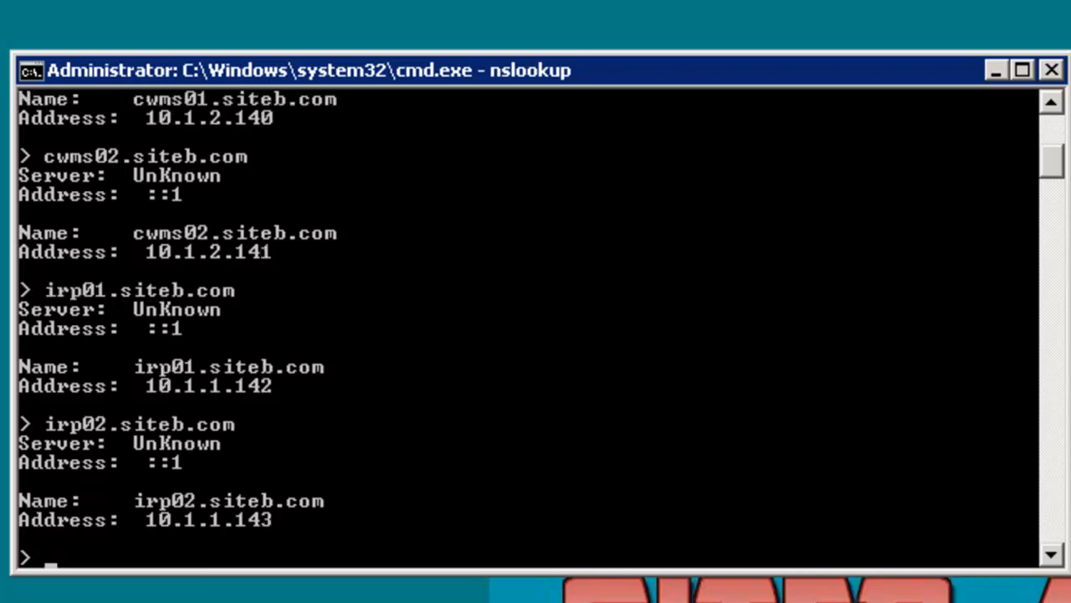
{"action": "type", "text": "exit"}
{"action": "key", "text": "Return"}
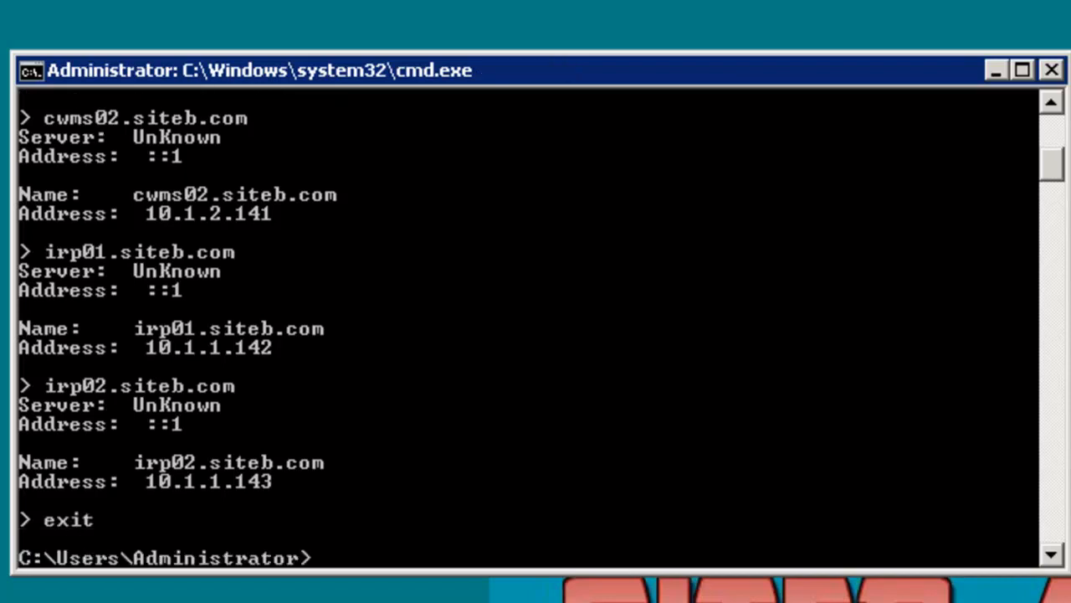
Ping cwms01.siteb.com to check its name resolution
{"action": "type", "text": "ping cw"}
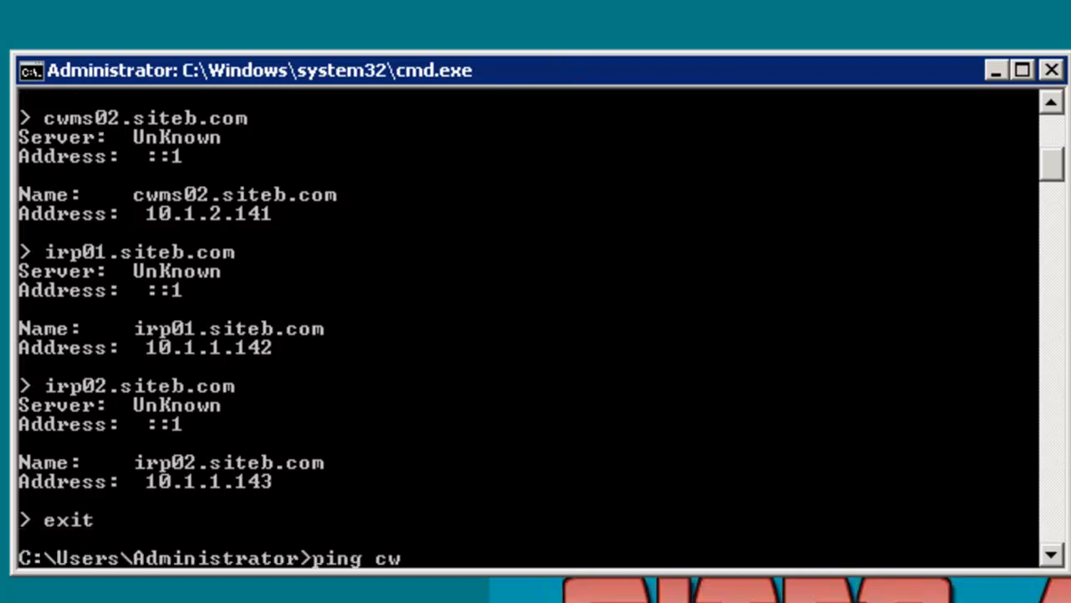
{"action": "type", "text": "ms01.sit"}
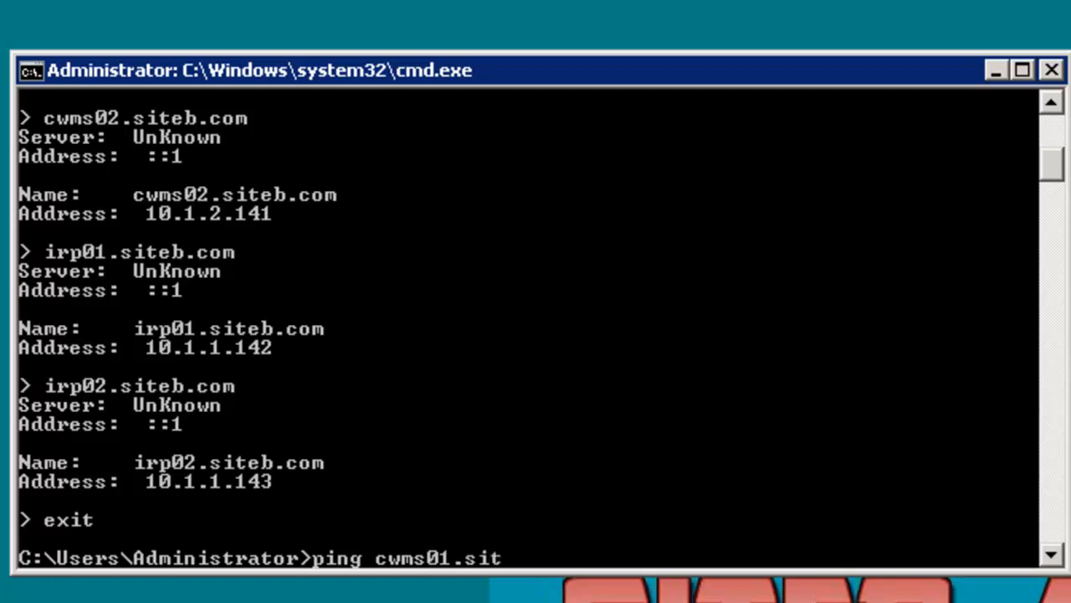
{"action": "type", "text": "eb.com"}
{"action": "key", "text": "Return"}
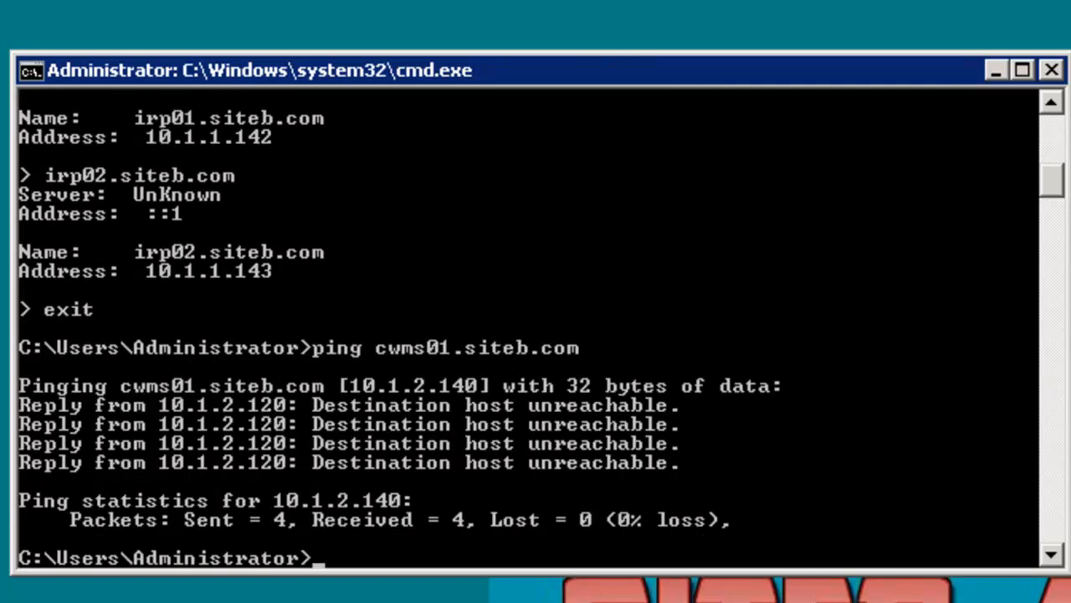
Ping cwms02.siteb.com to check its name resolution
{"action": "type", "text": "ping cwms0"}
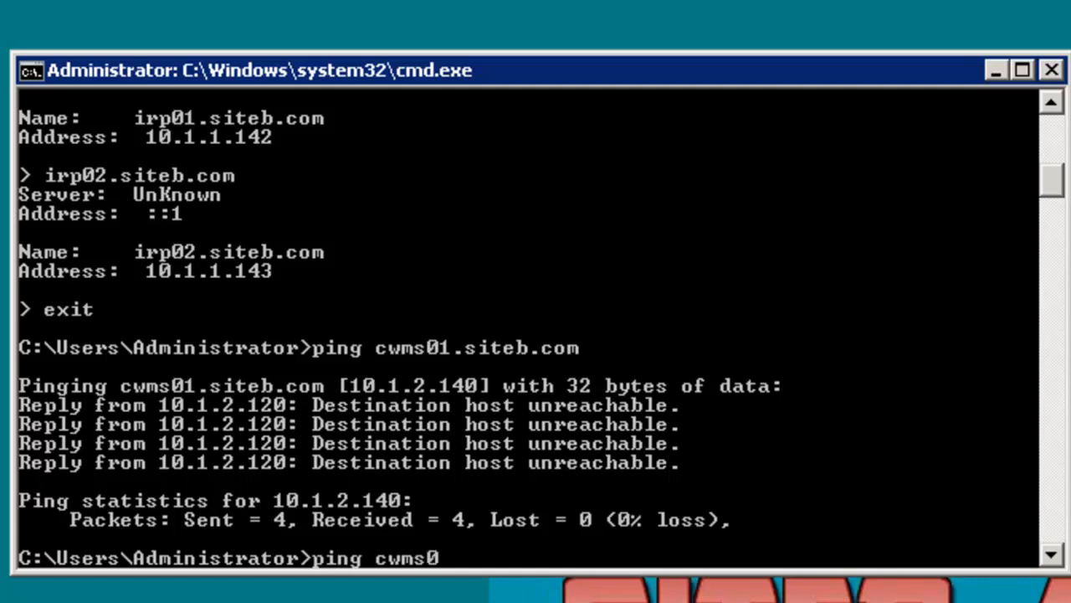
{"action": "type", "text": "2.siteb"}
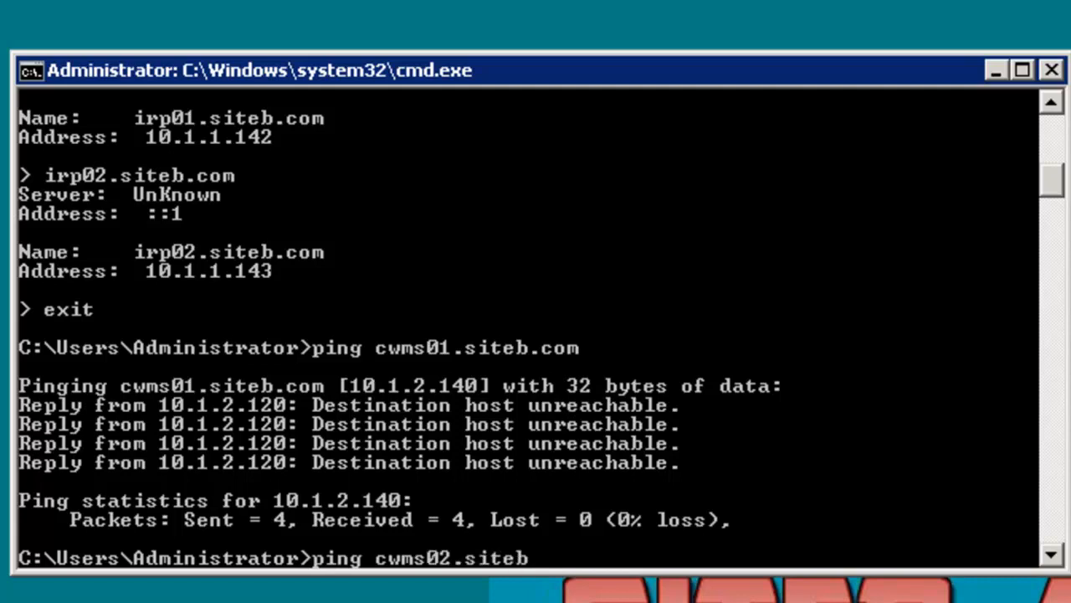
{"action": "type", "text": ".com"}
{"action": "key", "text": "Return"}
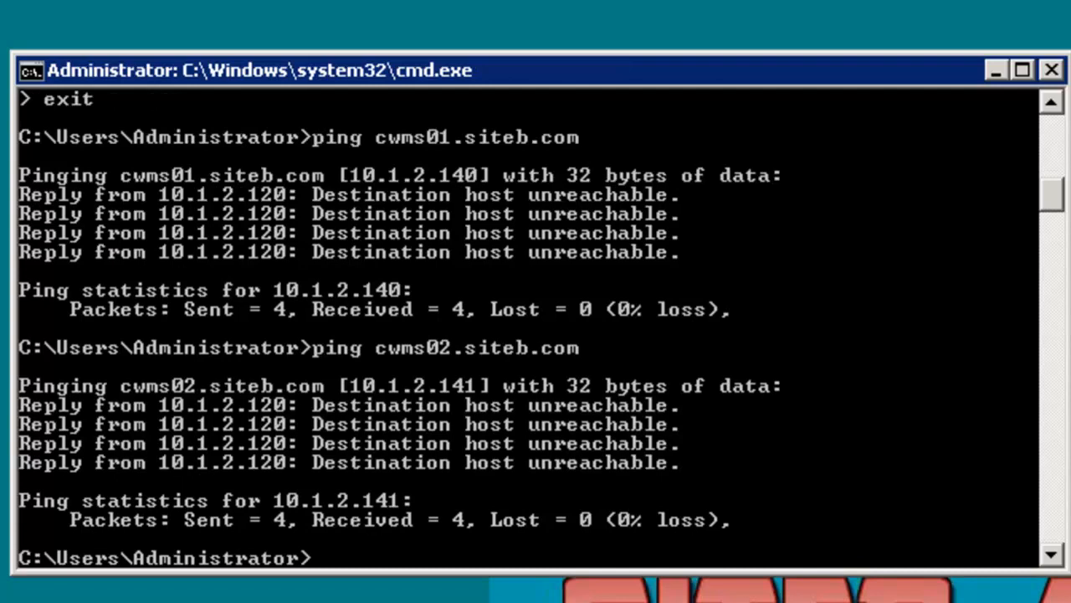
Ping irp01.siteb.com to check its name resolution
{"action": "type", "text": "ping irp"}
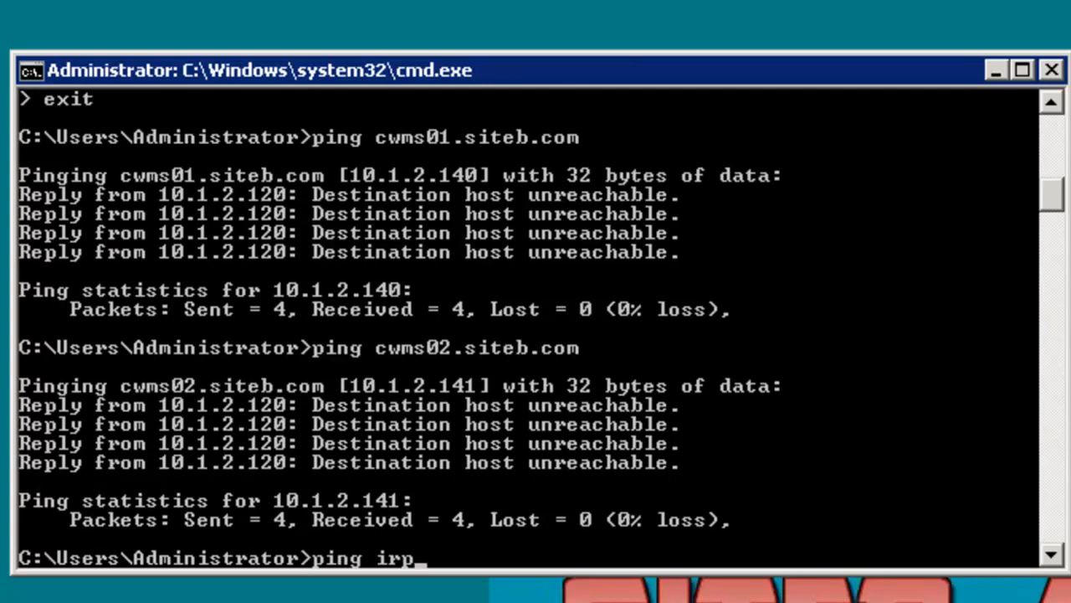
{"action": "type", "text": "01.siteb"}
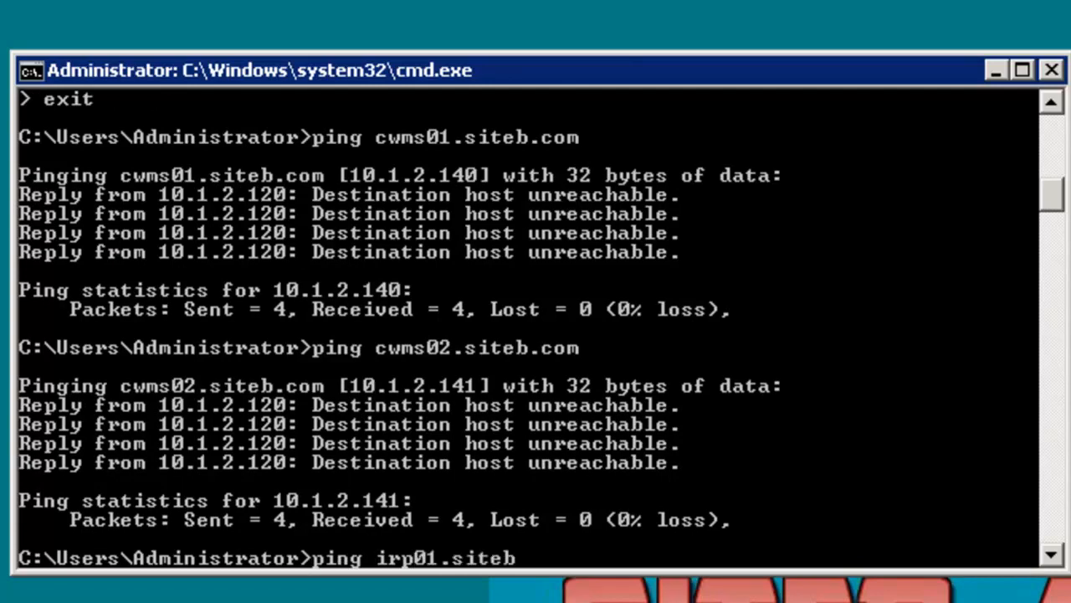
{"action": "type", "text": ".com"}
{"action": "key", "text": "Return"}
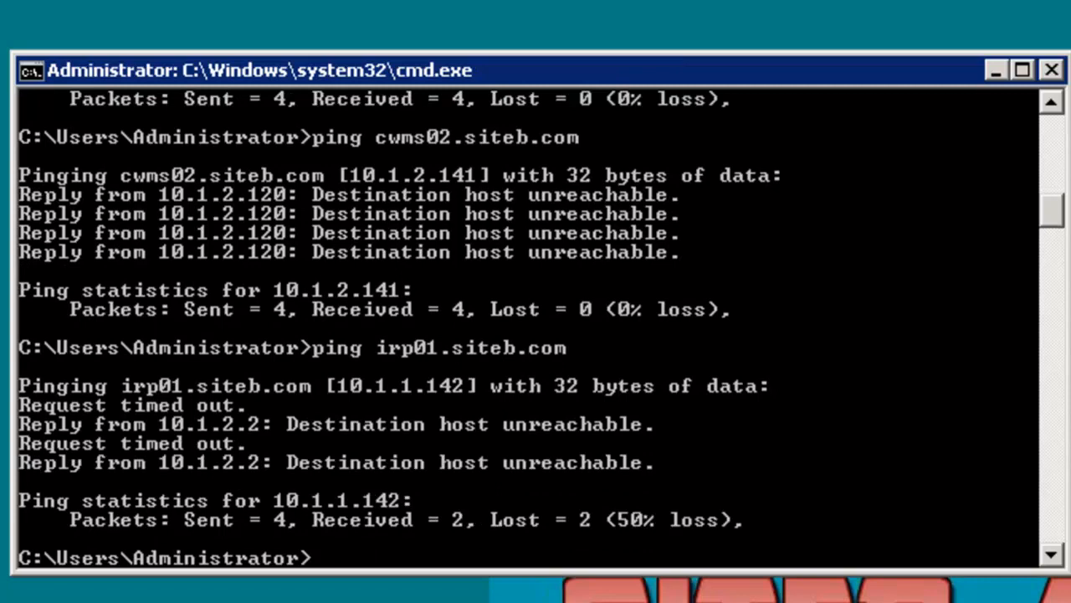
Ping irp02.siteb.com to check its name resolution and close the command prompt
{"action": "type", "text": "ping irp"}
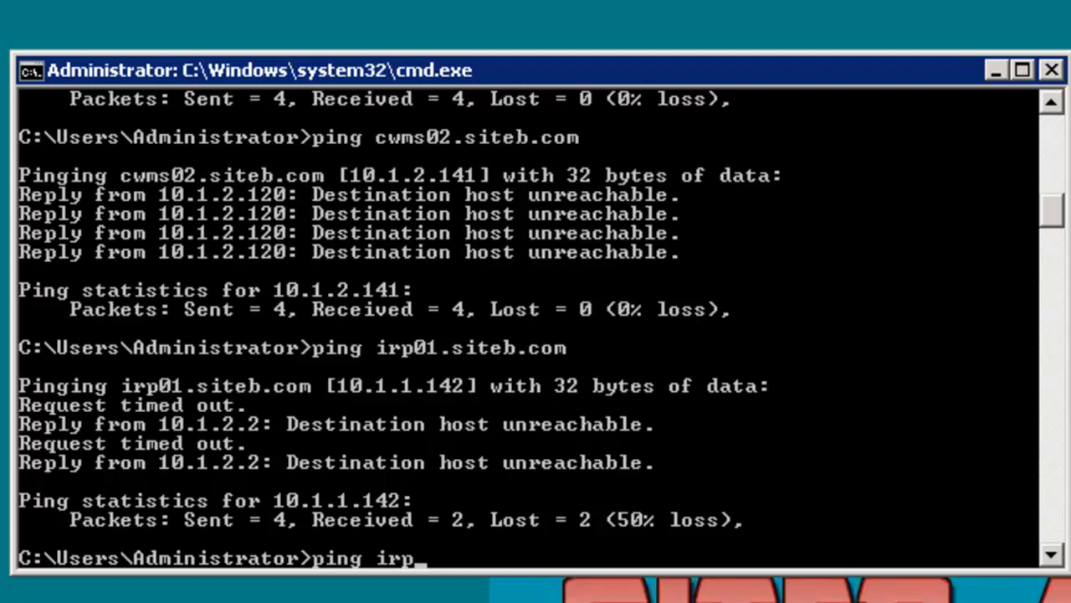
{"action": "type", "text": "02."}
{"action": "type", "text": "siteb.com"}
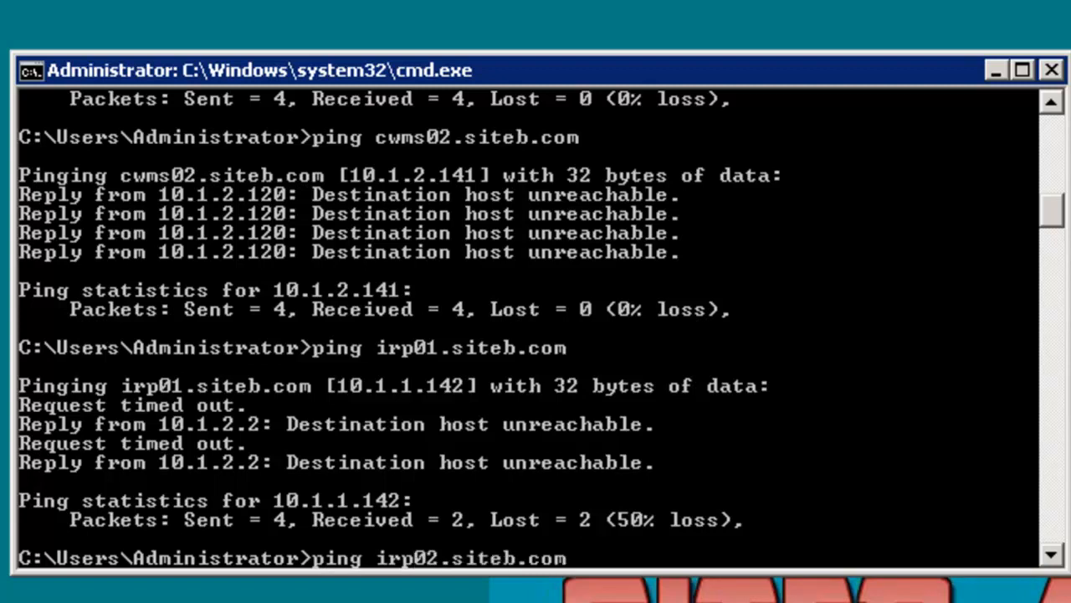
{"action": "key", "text": "Return"}
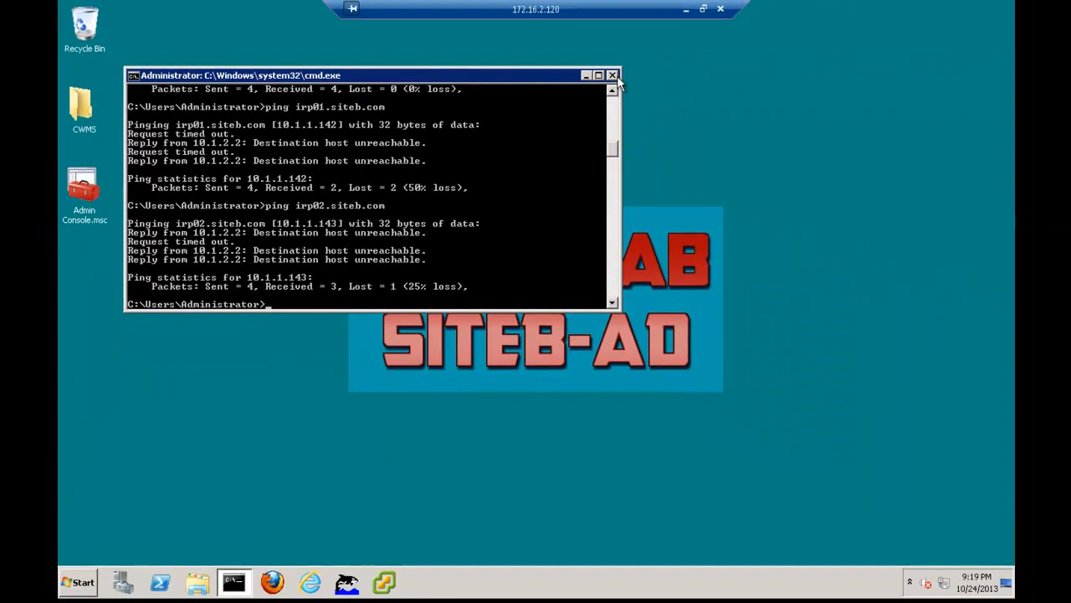
{"action": "left_click", "coordinate": [616, 76]}
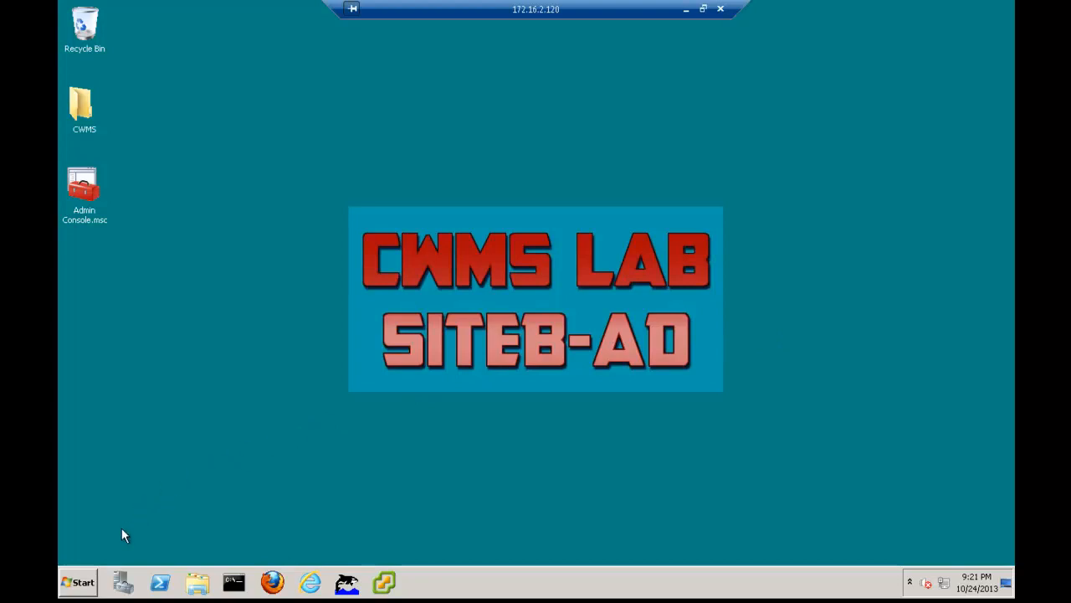
Open the Exchange Management Console from the Microsoft Exchange Server 2010 program group
{"action": "left_click", "coordinate": [84, 584]}
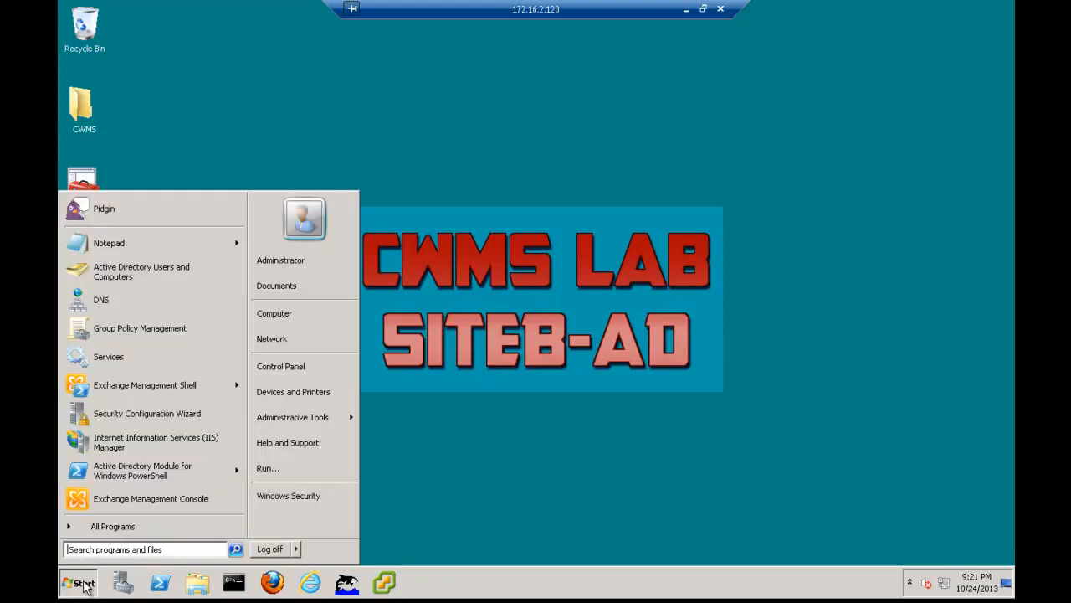
{"action": "left_click", "coordinate": [105, 525]}
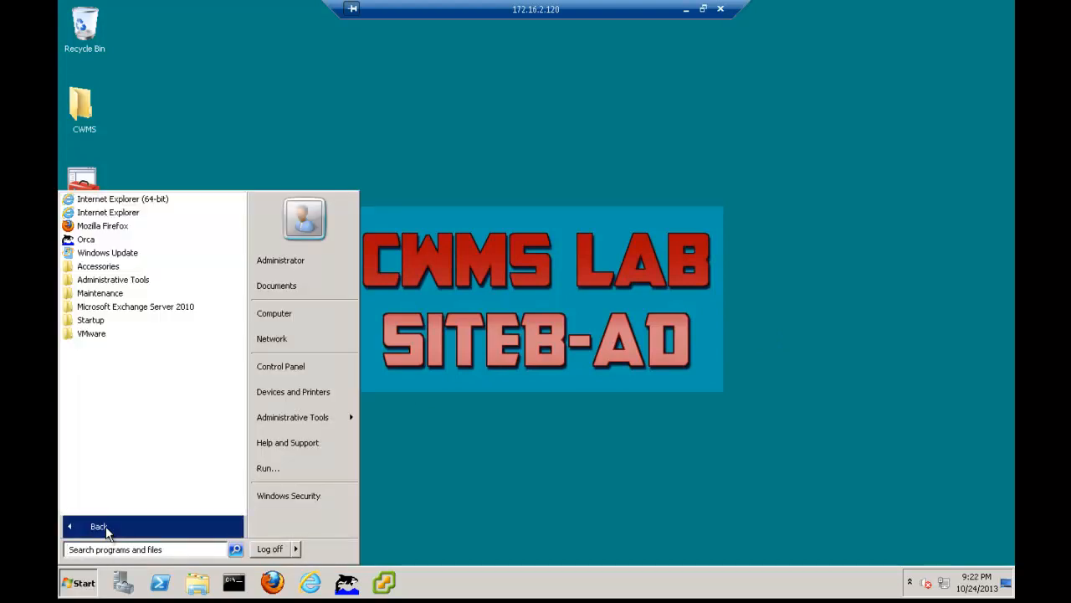
{"action": "left_click", "coordinate": [114, 310]}
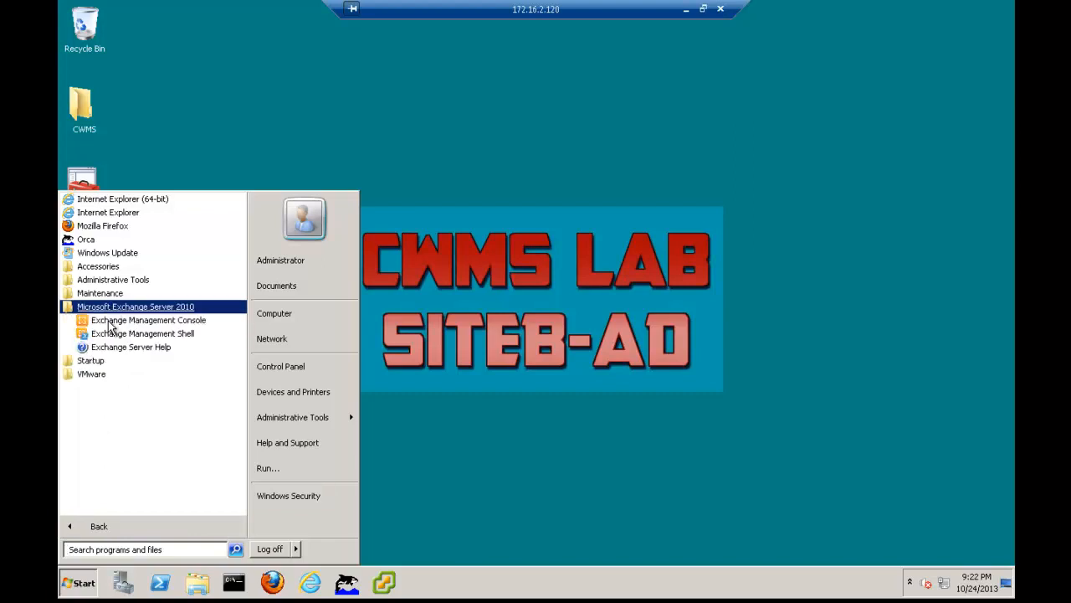
{"action": "left_click", "coordinate": [109, 322]}
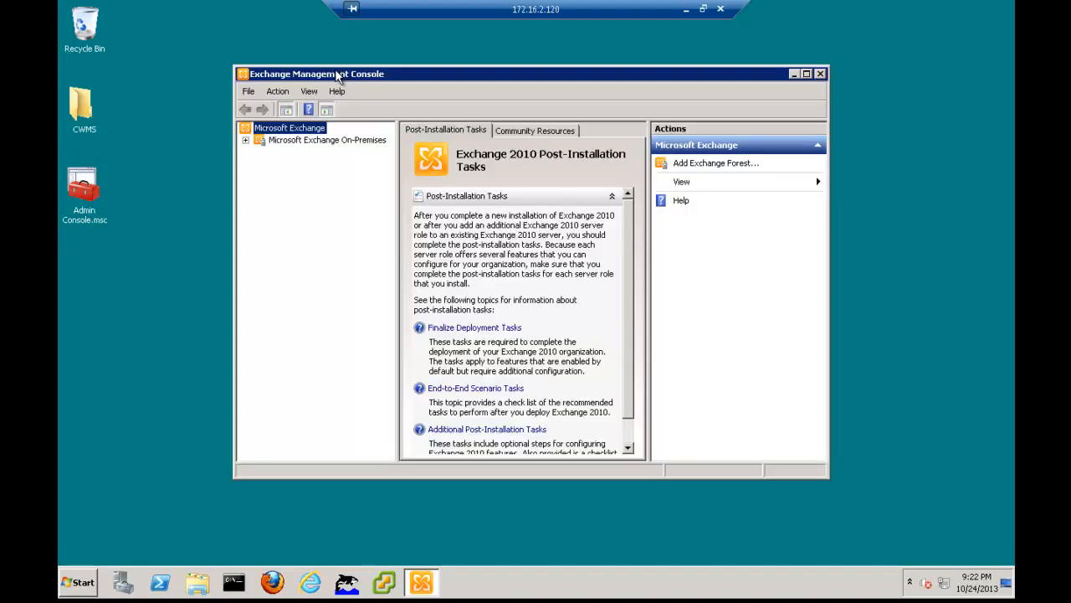
Show the Hub Transport server configuration of Microsoft Exchange On-Premises and select the Default SITEB-AD receive connector
{"action": "left_click", "coordinate": [246, 140]}
{"action": "left_click", "coordinate": [287, 143]}
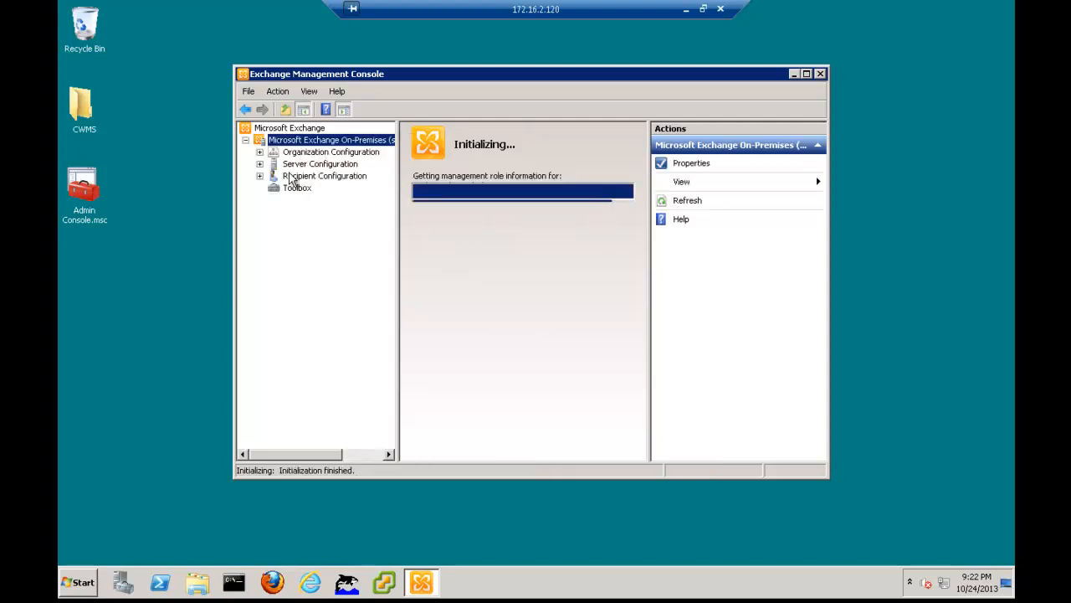
{"action": "left_click", "coordinate": [259, 164]}
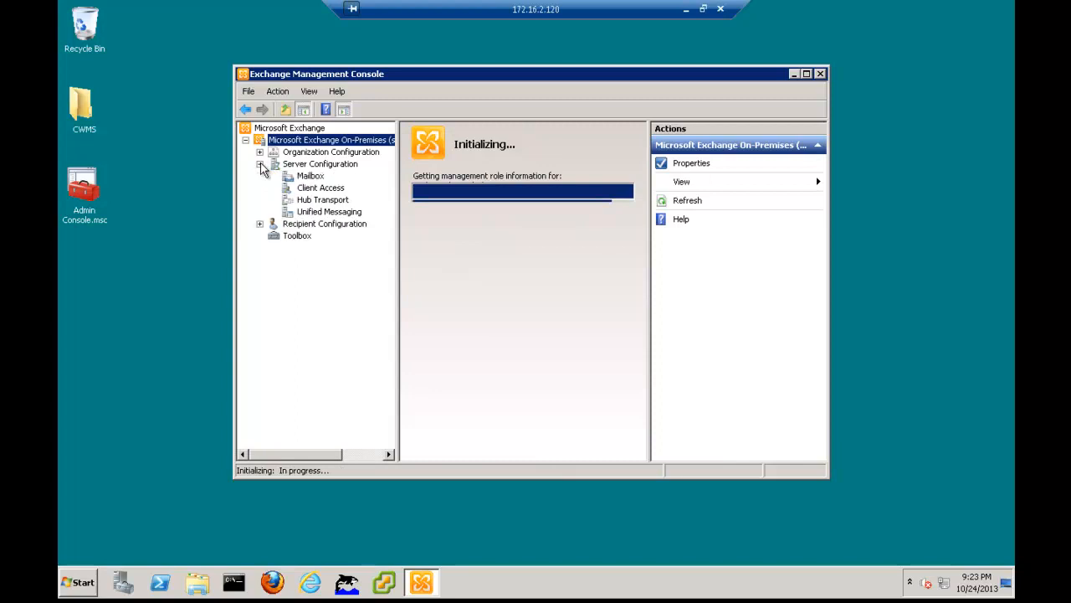
{"action": "left_click", "coordinate": [311, 201]}
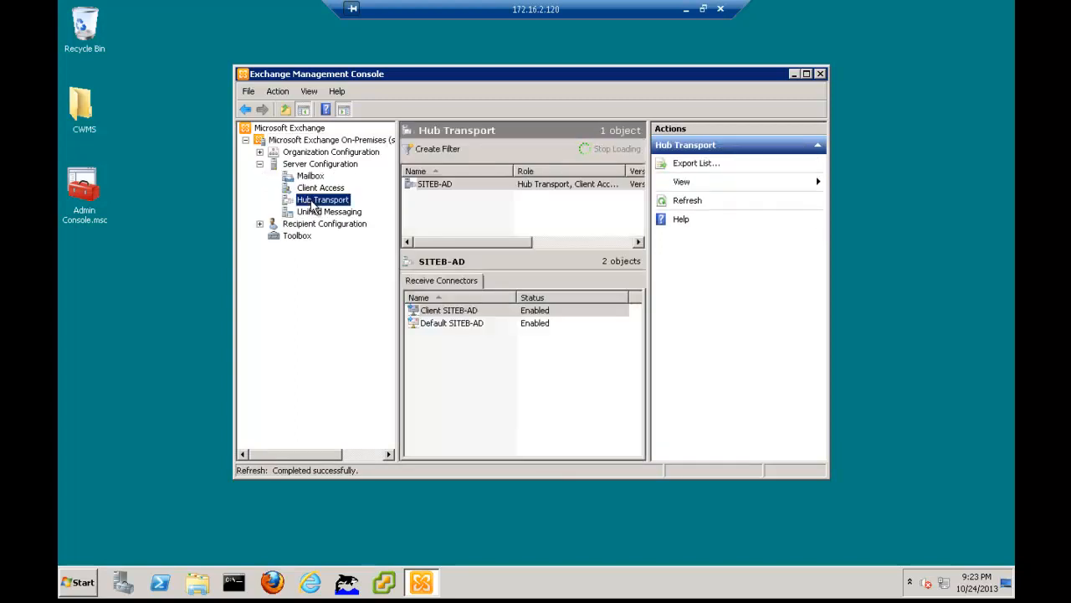
{"action": "left_click", "coordinate": [435, 328]}
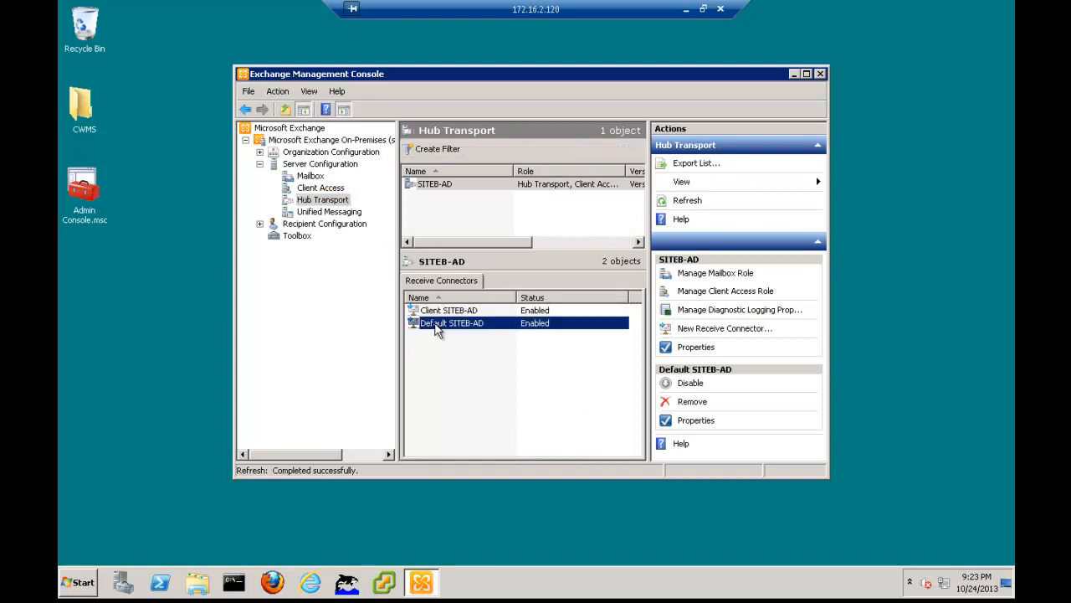
Allow anonymous users to connect to the Default SITEB-AD receive connector, apply the change, and close the Exchange Management Console
{"action": "left_click", "coordinate": [693, 422]}
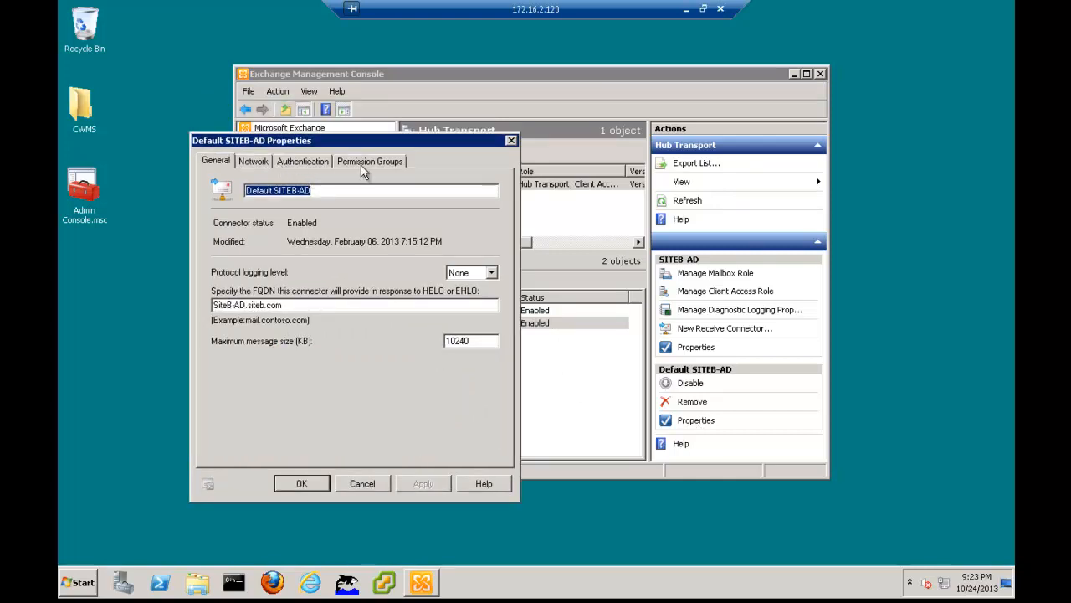
{"action": "left_click", "coordinate": [361, 164]}
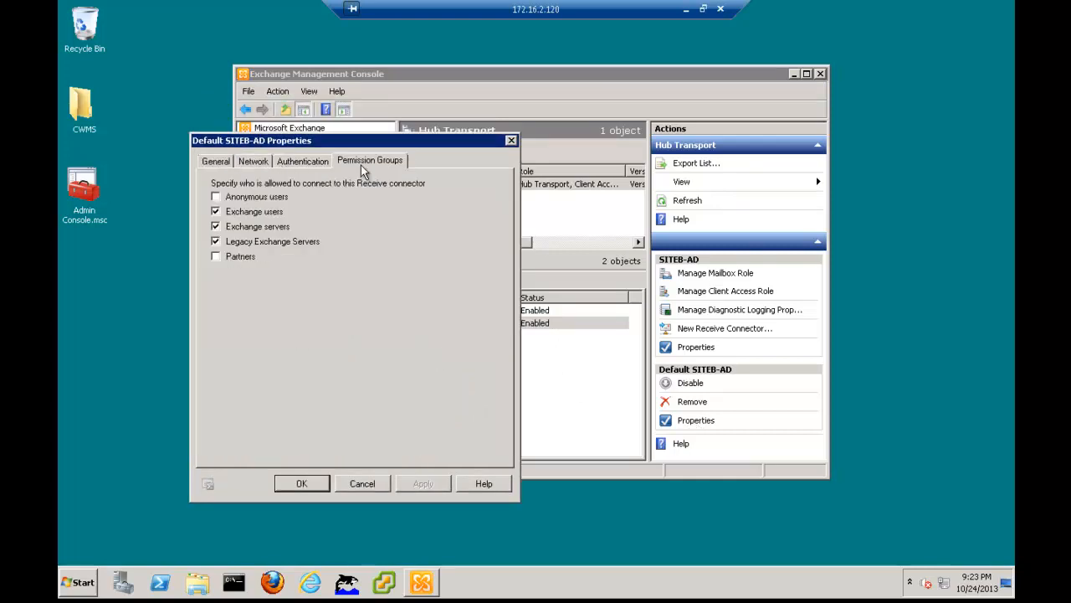
{"action": "left_click", "coordinate": [216, 198]}
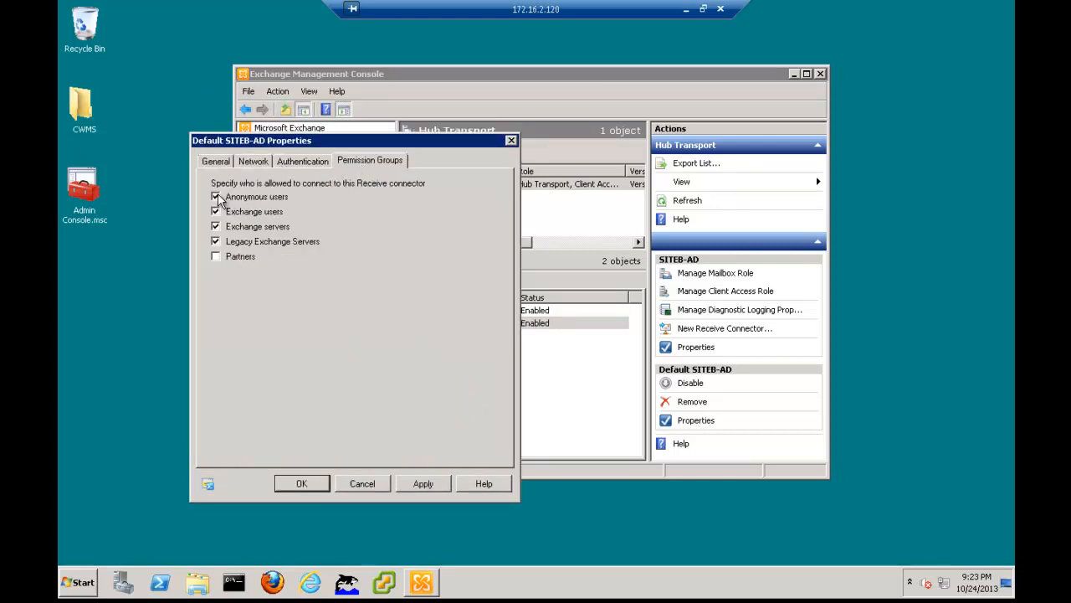
{"action": "left_click", "coordinate": [419, 484]}
{"action": "left_click", "coordinate": [319, 485]}
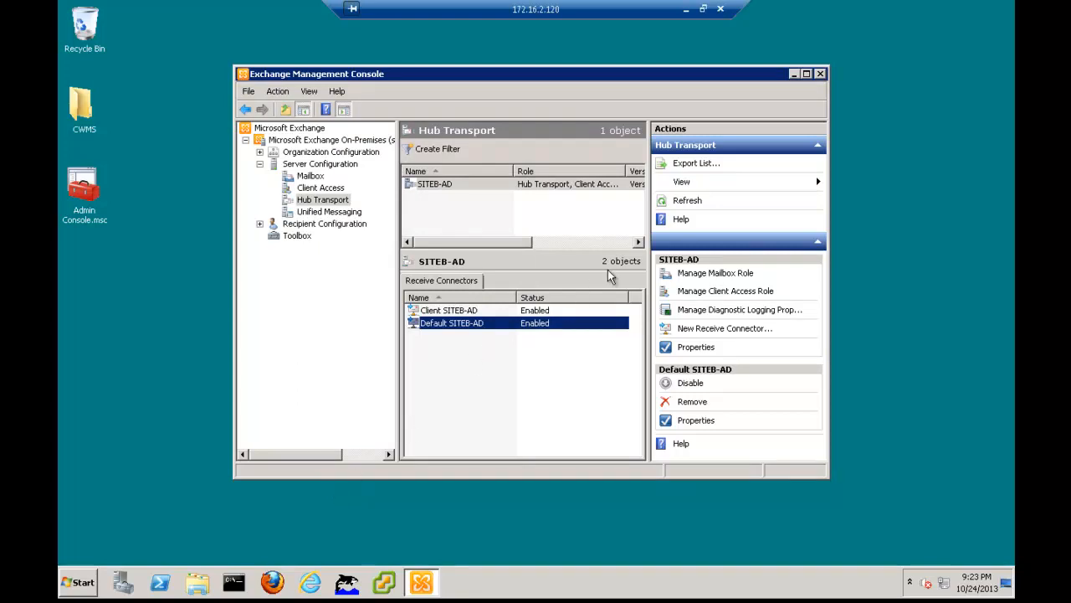
{"action": "left_click", "coordinate": [821, 74]}
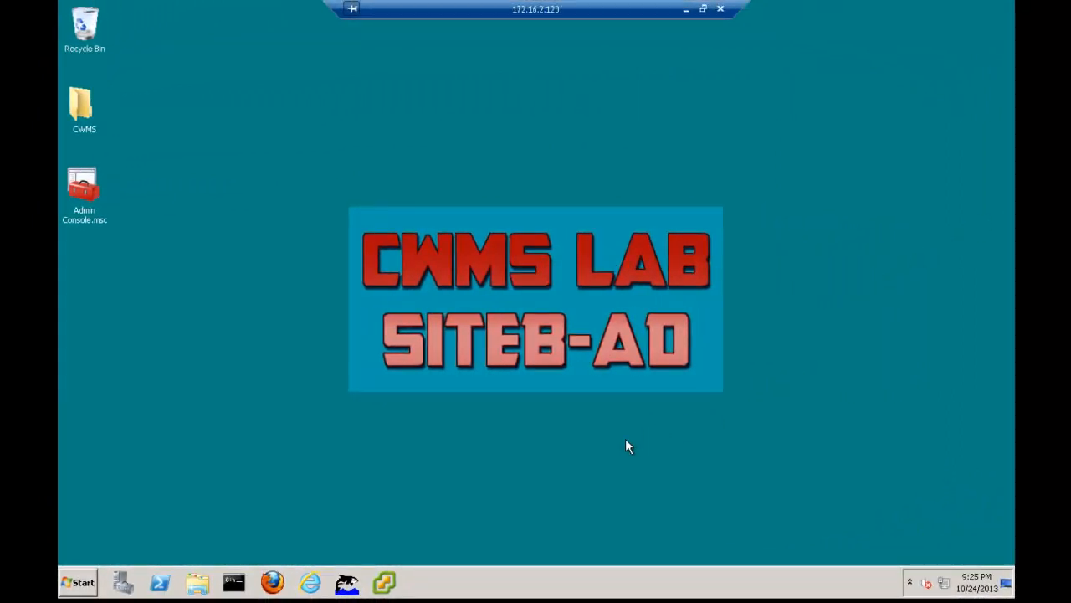
Open VMware vSphere Client and log in to vcenter.siteb.com as root with the account password, ignoring the certificate warning
{"action": "left_click", "coordinate": [386, 581]}
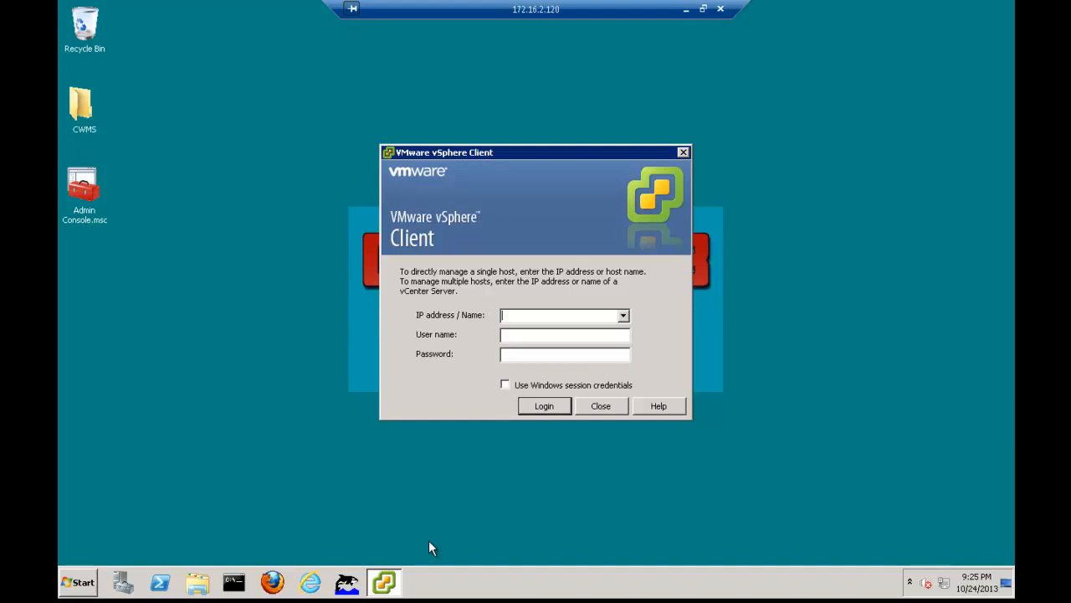
{"action": "type", "text": "vcenter.siteb.com"}
{"action": "key", "text": "Tab"}
{"action": "type", "text": "root"}
{"action": "key", "text": "Tab"}
{"action": "type", "text": "********"}
{"action": "key", "text": "Return"}
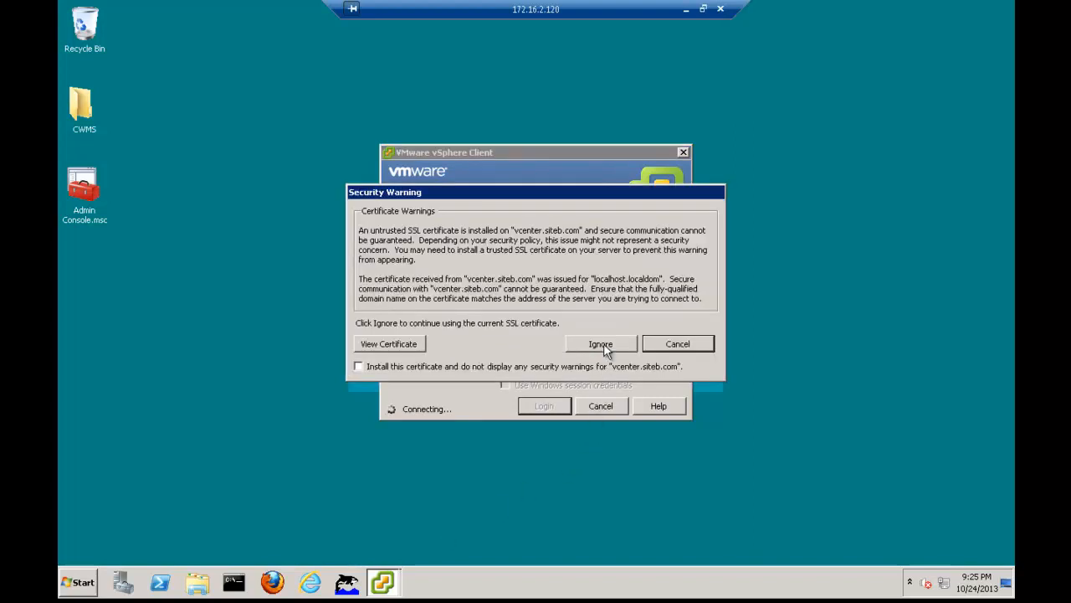
{"action": "left_click", "coordinate": [603, 344]}
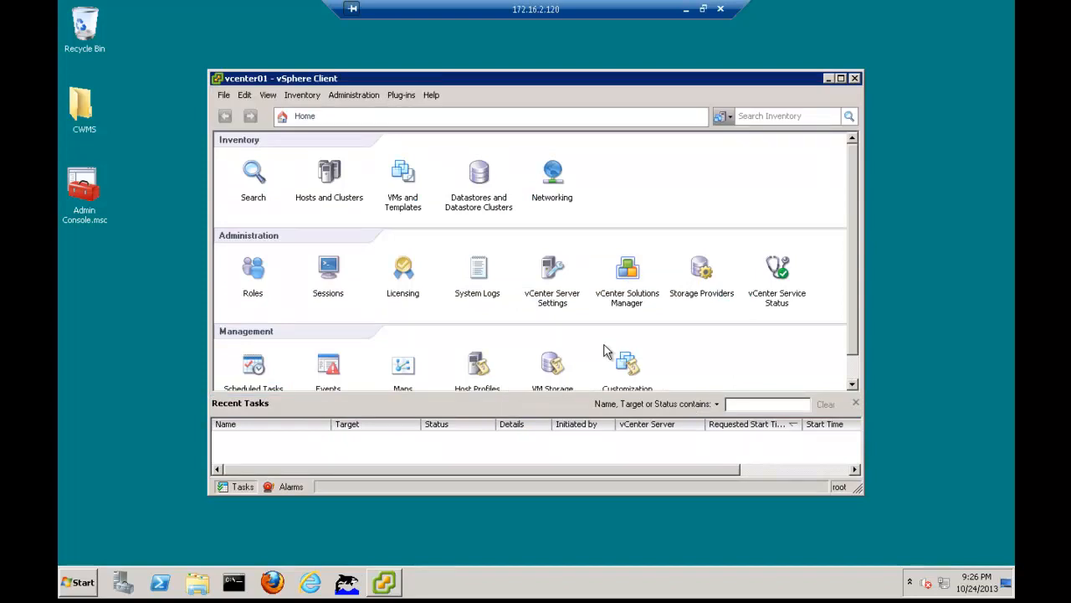
Show the Hosts and Clusters inventory, expand vcenter01 and the CWMS datacenter, and select host 10.1.2.135
{"action": "left_click", "coordinate": [323, 171]}
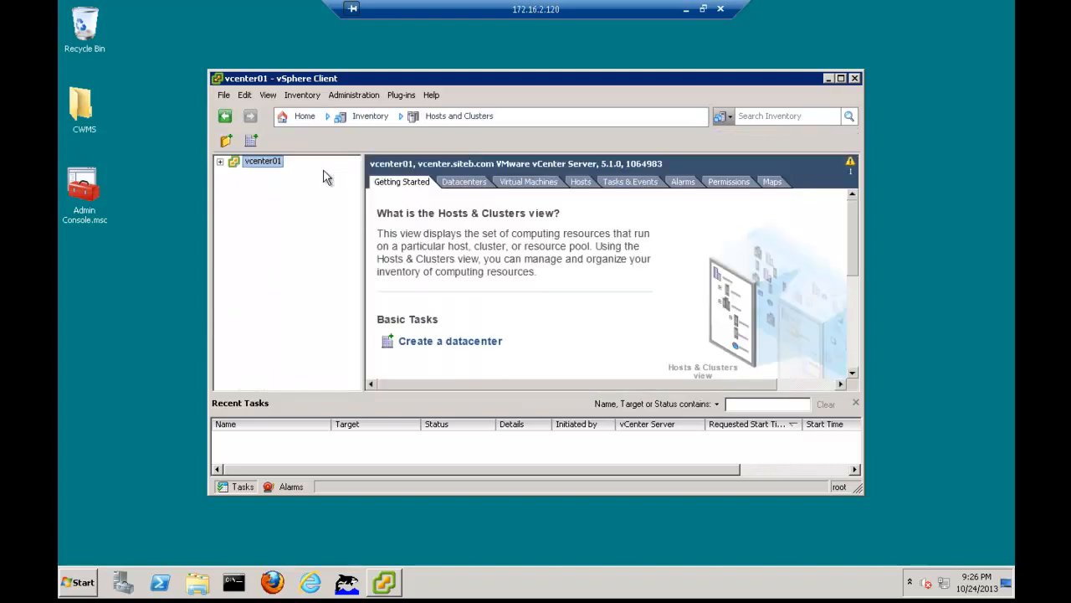
{"action": "left_click", "coordinate": [220, 163]}
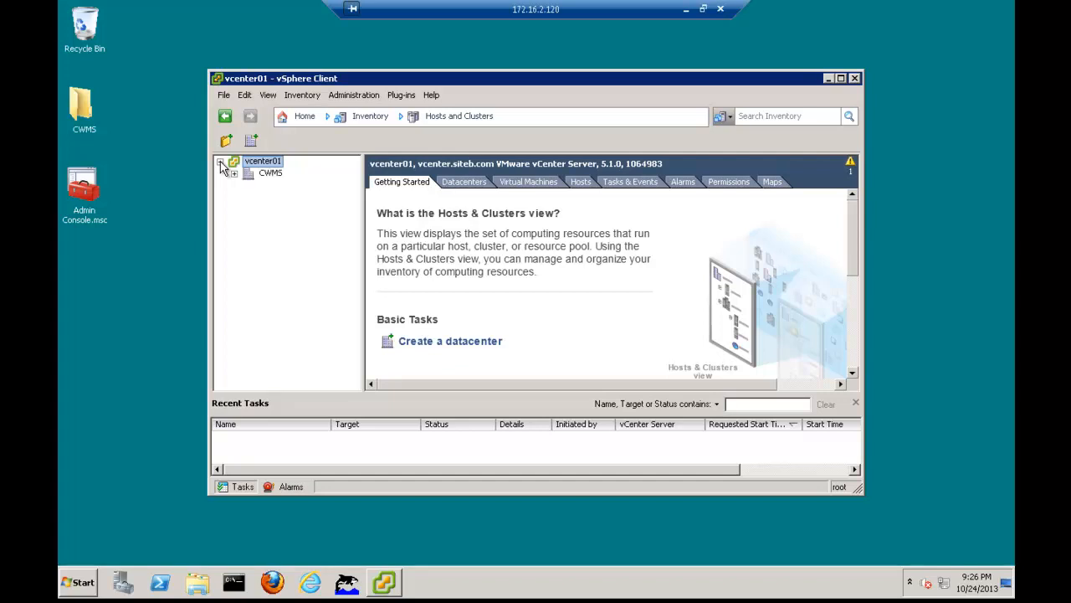
{"action": "left_click", "coordinate": [234, 173]}
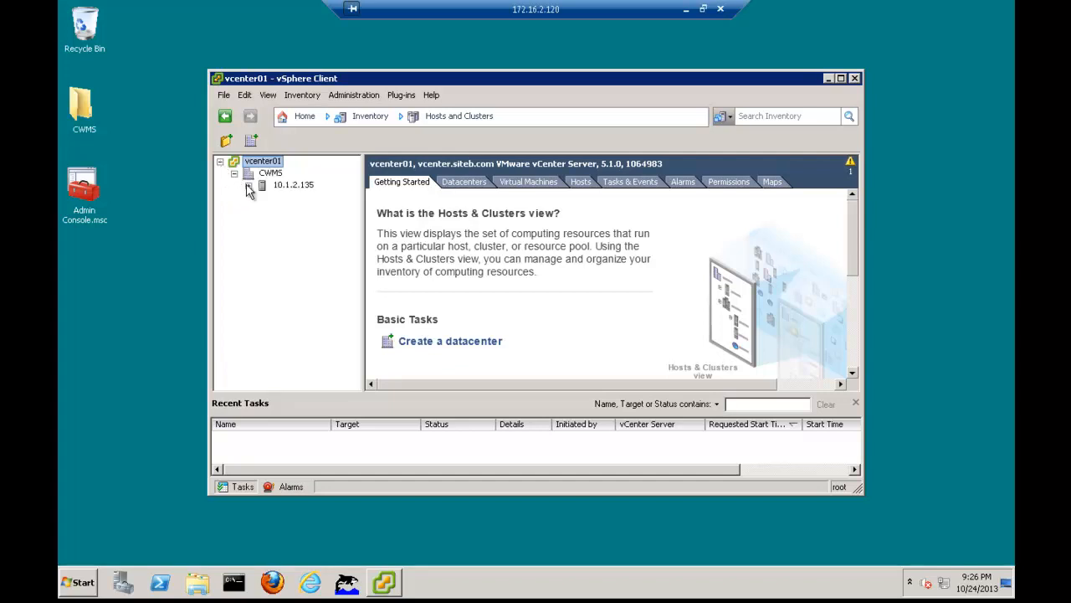
{"action": "left_click", "coordinate": [249, 187]}
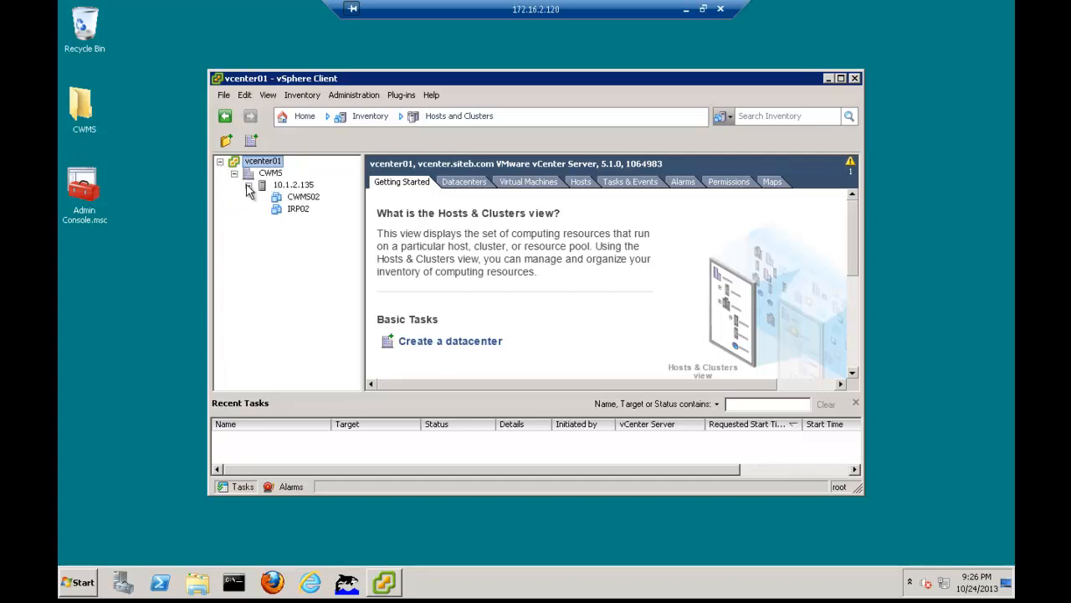
{"action": "left_click", "coordinate": [293, 185]}
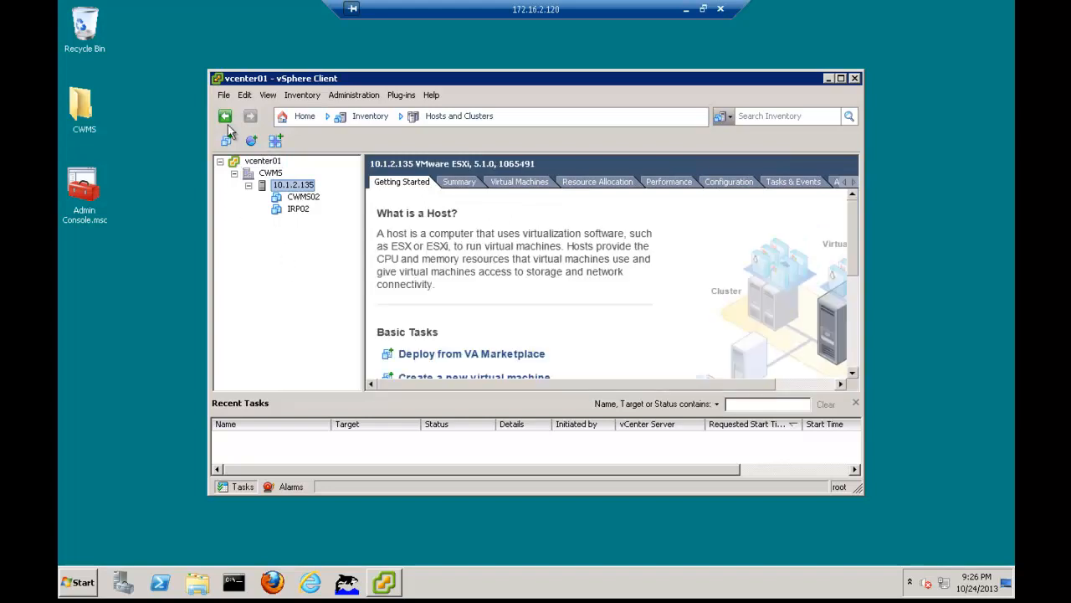
Start deploying an OVF template using cisco-webex-meetings-server-1.5.1.6.A(2).ova from the CWMS folder on the Desktop as the source
{"action": "left_click", "coordinate": [223, 94]}
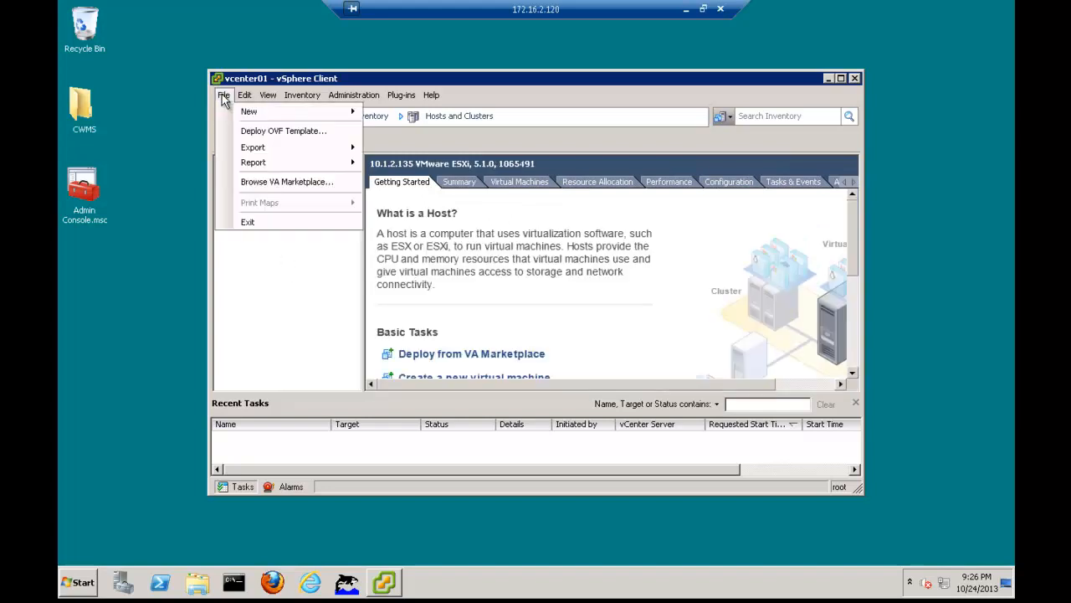
{"action": "left_click", "coordinate": [259, 133]}
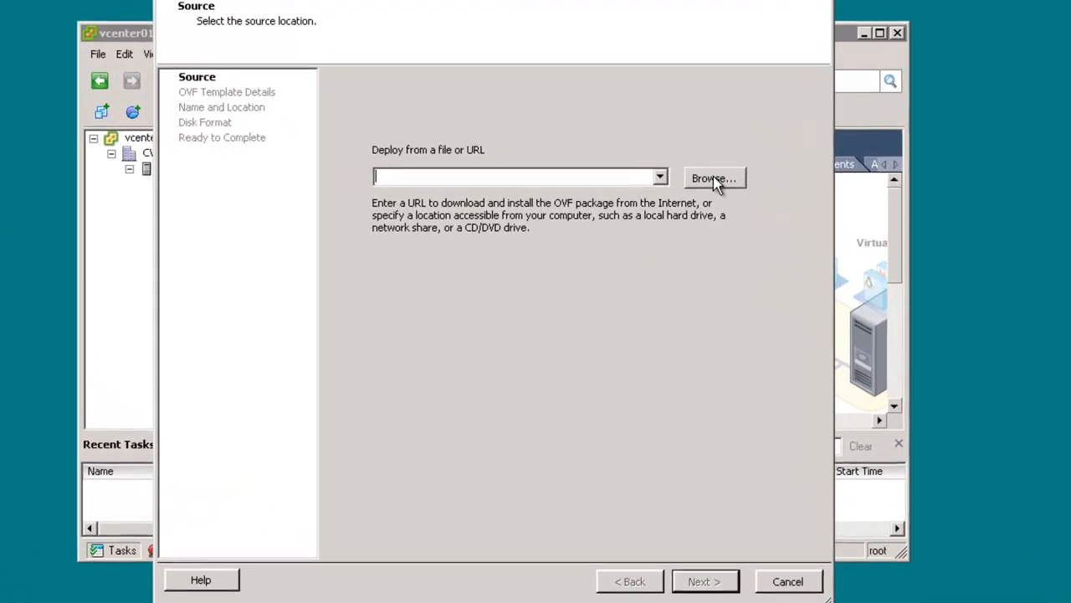
{"action": "left_click", "coordinate": [716, 179]}
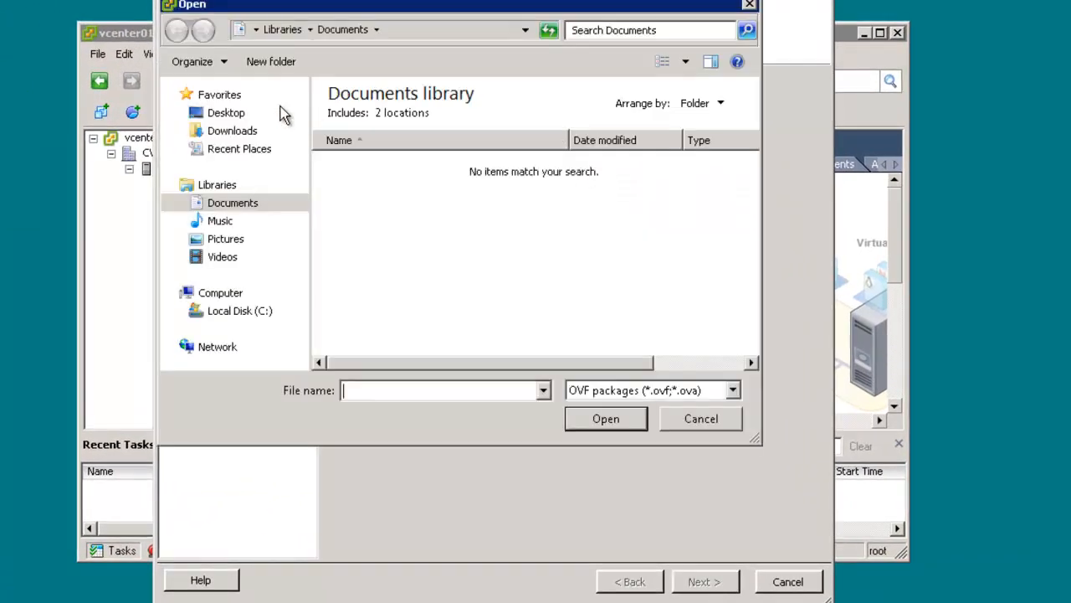
{"action": "left_click", "coordinate": [226, 113]}
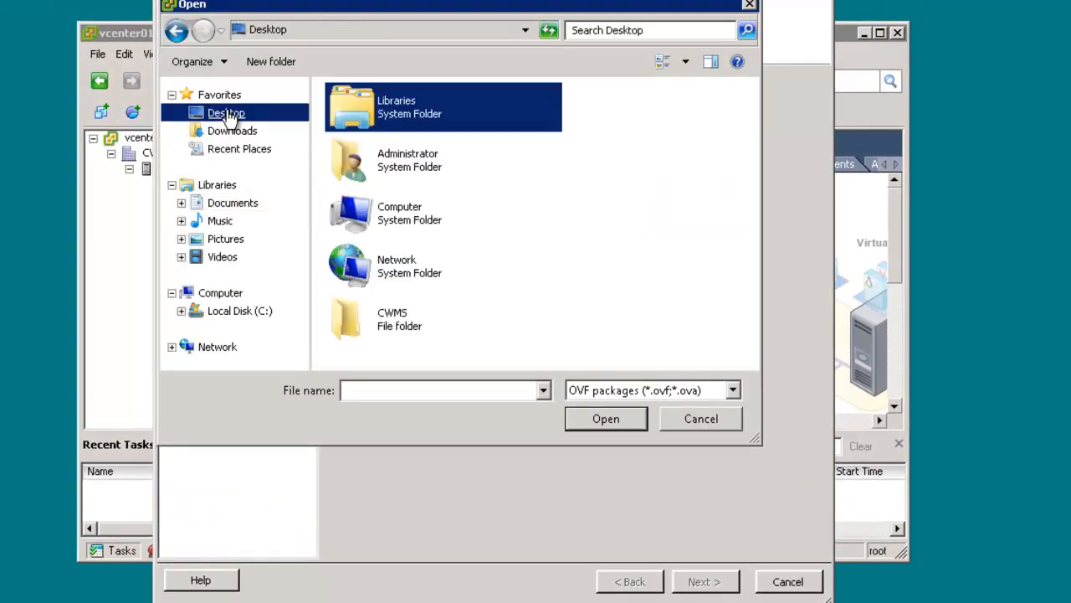
{"action": "double_click", "coordinate": [394, 322]}
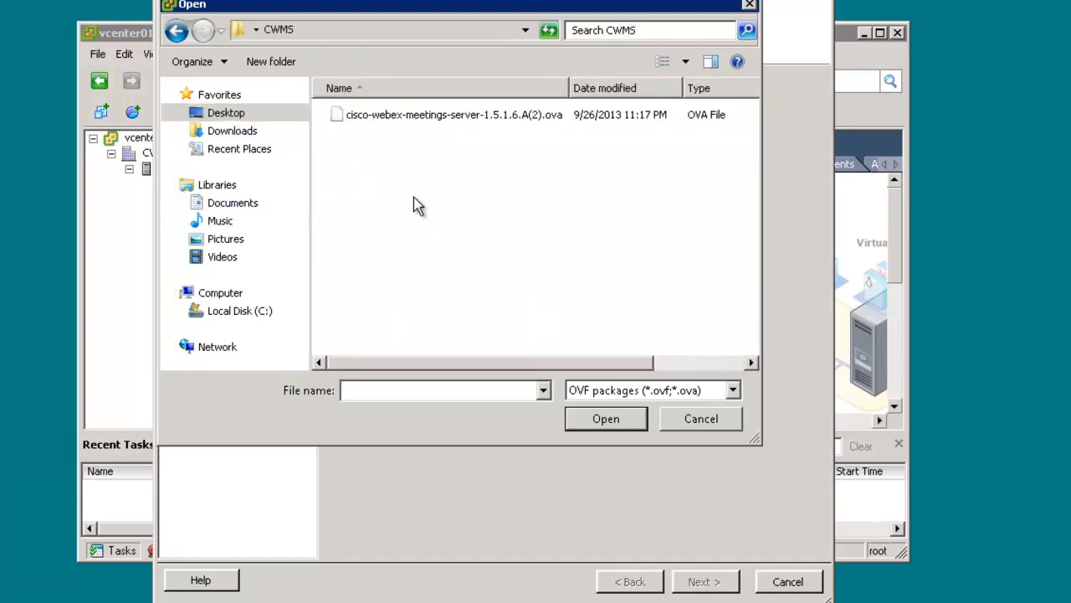
{"action": "left_click", "coordinate": [428, 117]}
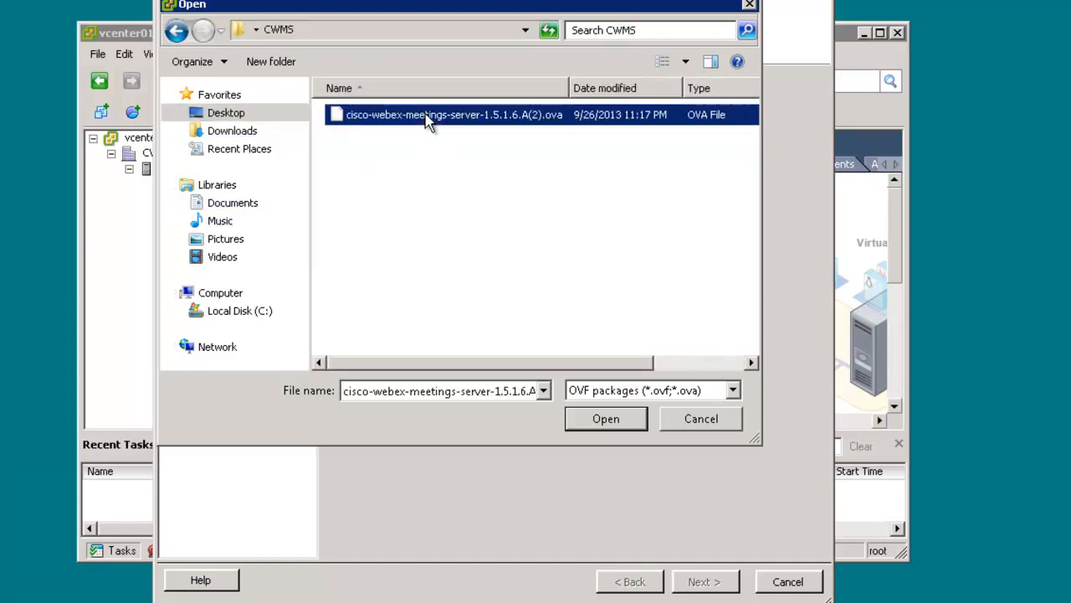
{"action": "left_click", "coordinate": [586, 418]}
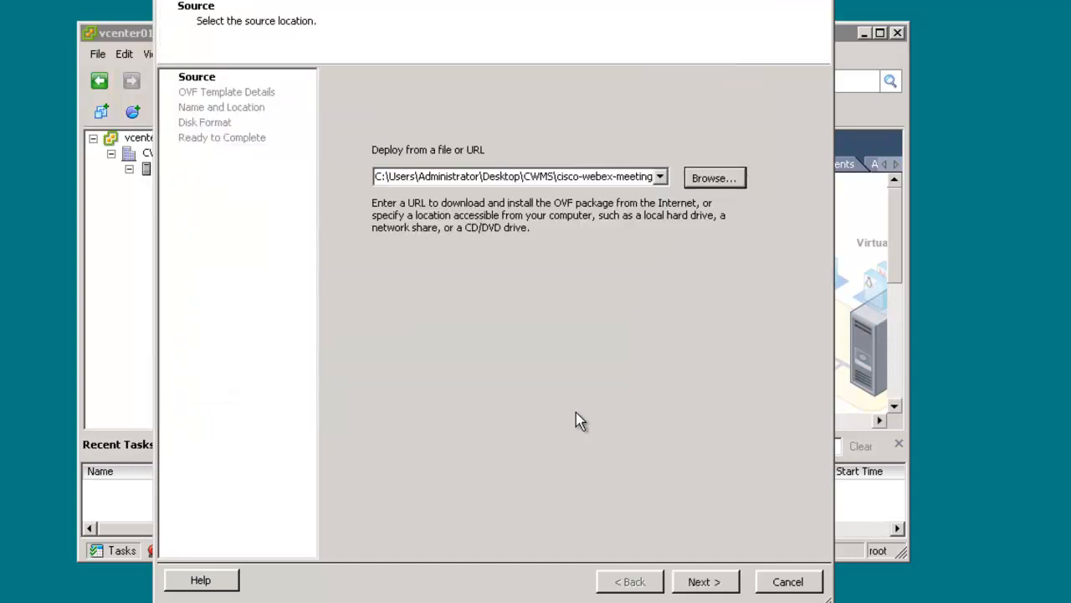
{"action": "left_click", "coordinate": [705, 581]}
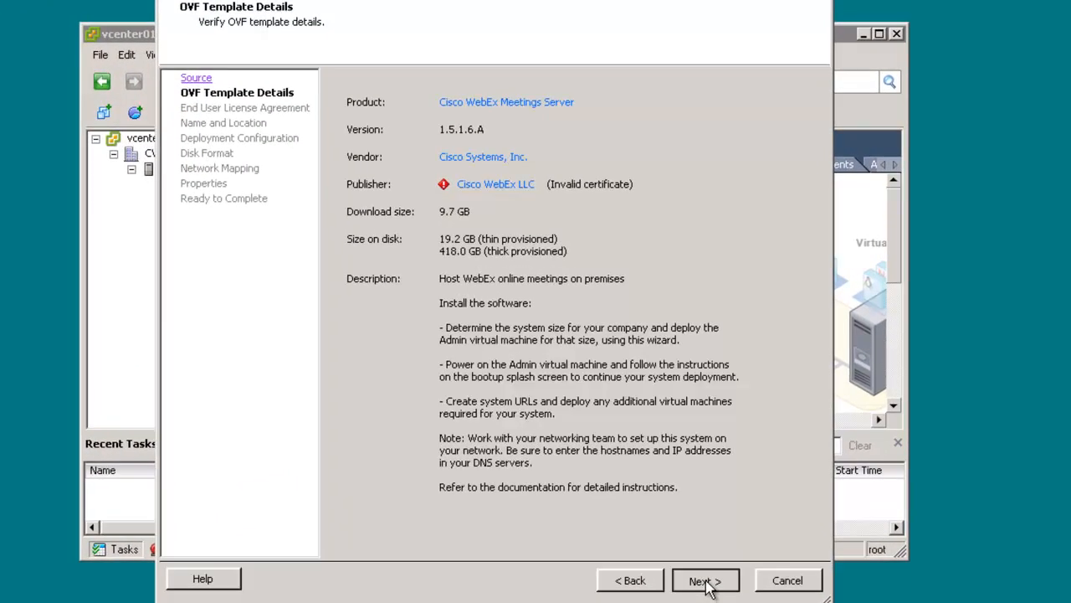
Accept the template's end user license agreement and name the deployed virtual machine CWMS01
{"action": "left_click", "coordinate": [703, 510]}
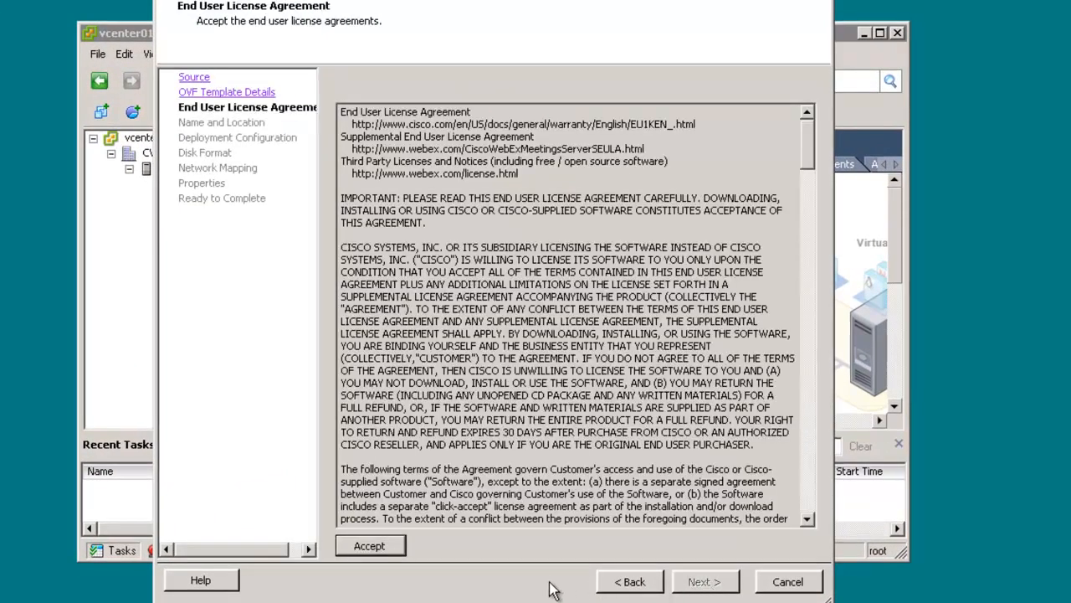
{"action": "left_click", "coordinate": [393, 553]}
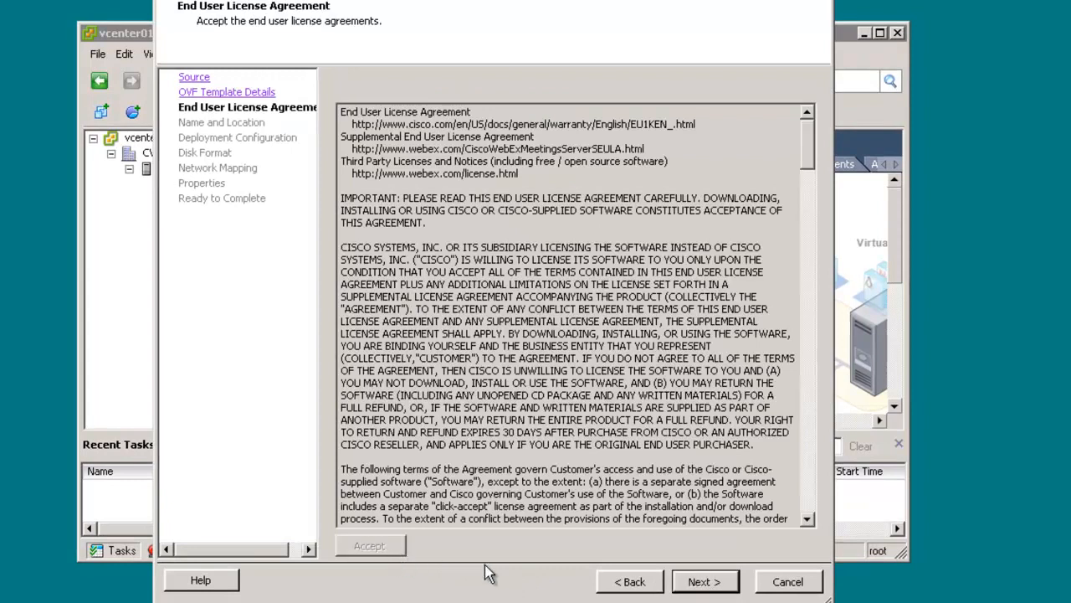
{"action": "left_click", "coordinate": [703, 582]}
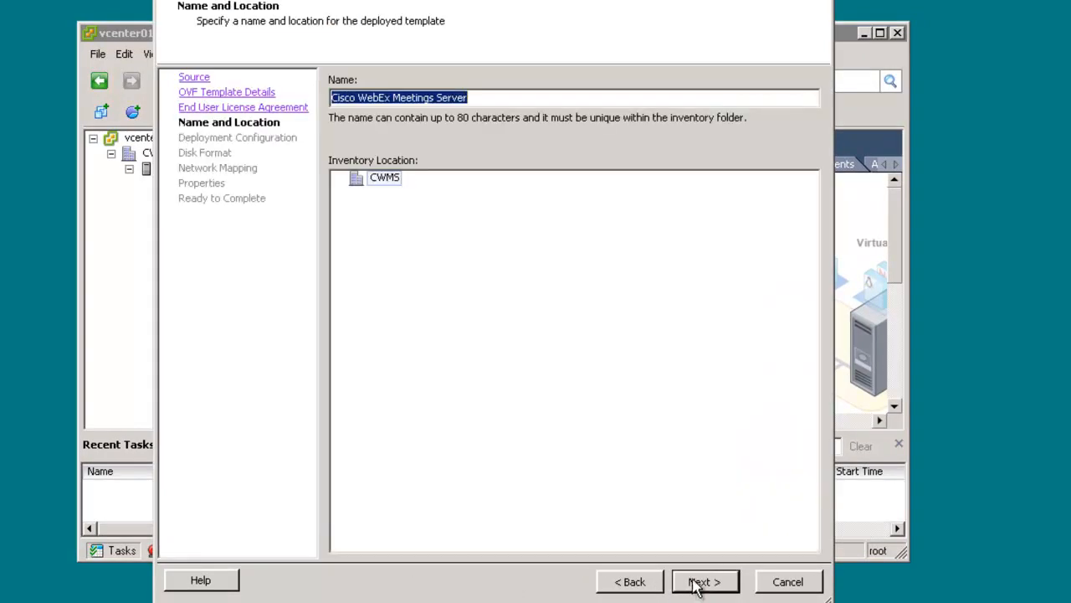
{"action": "type", "text": "CWMS01"}
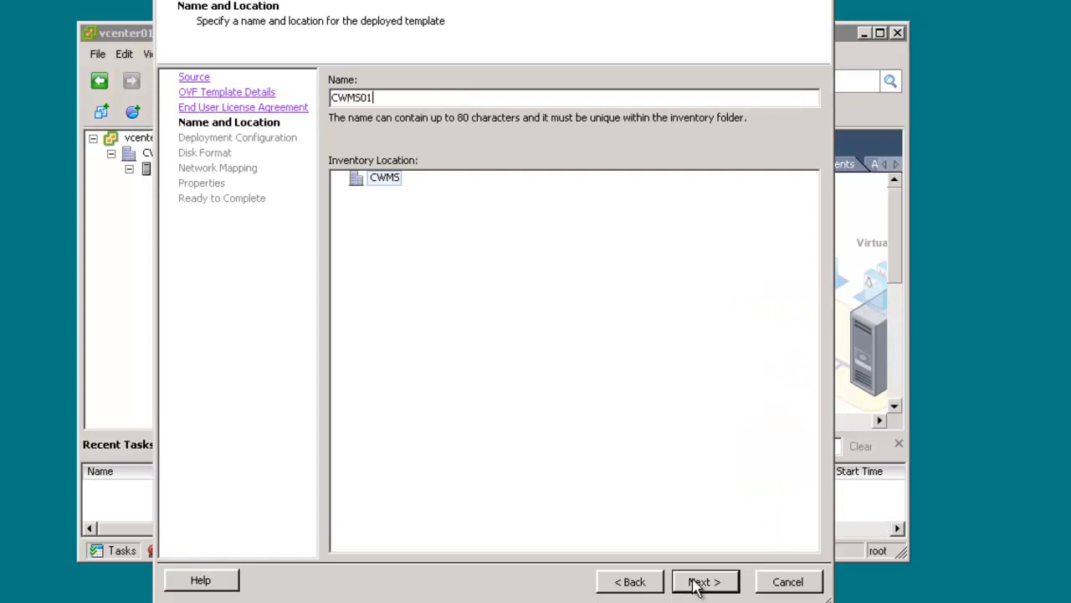
{"action": "left_click", "coordinate": [701, 582]}
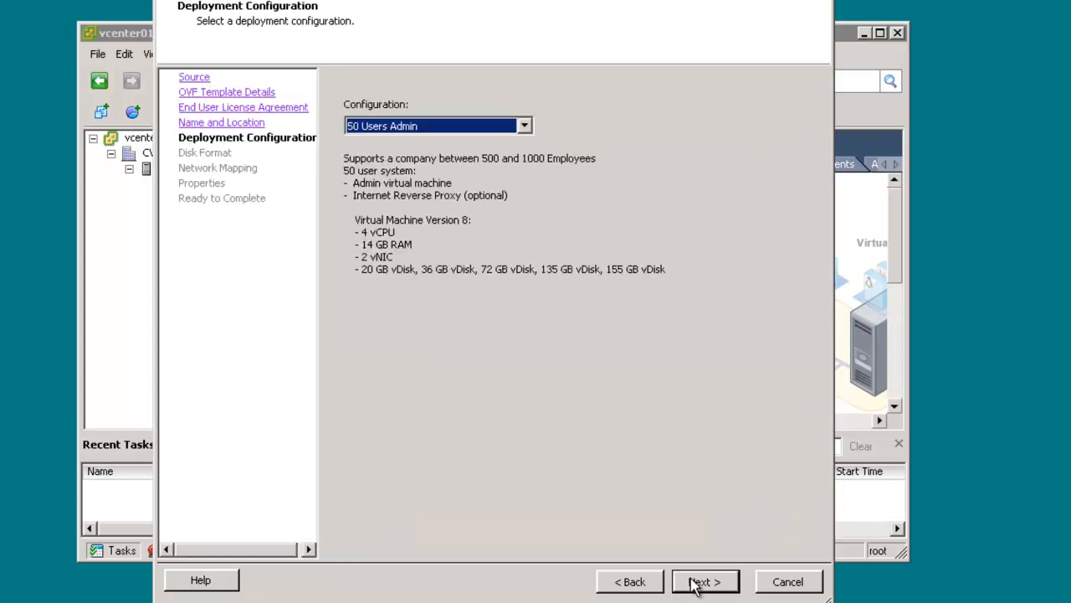
Choose the 50 Users Admin deployment configuration and store the virtual disks in Thin Provision format
{"action": "left_click", "coordinate": [524, 125]}
{"action": "left_click_drag", "start_coordinate": [530, 172], "coordinate": [531, 221]}
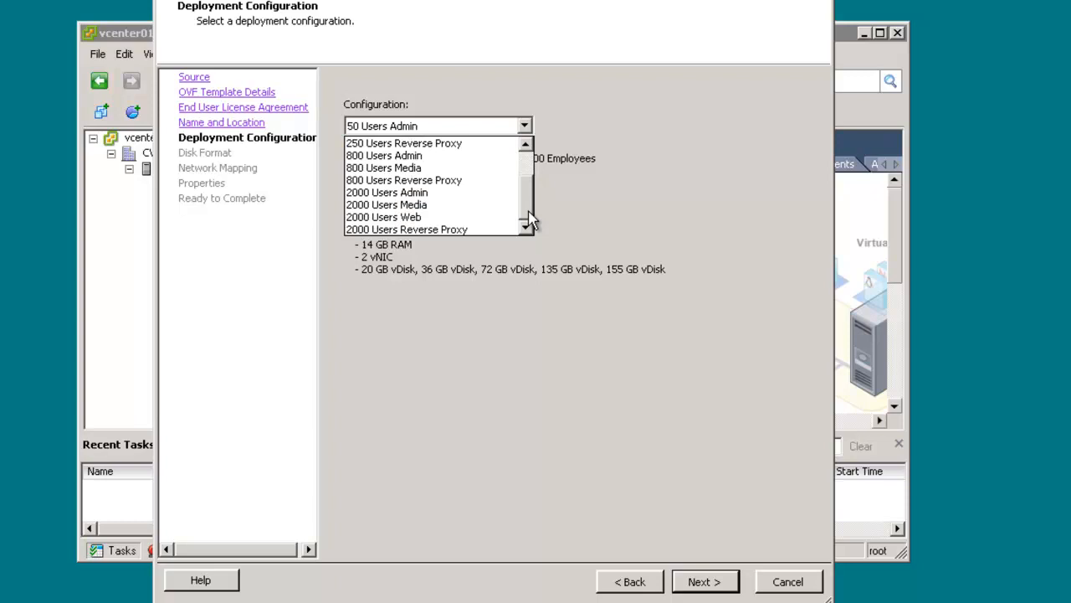
{"action": "left_click_drag", "start_coordinate": [531, 221], "coordinate": [531, 154]}
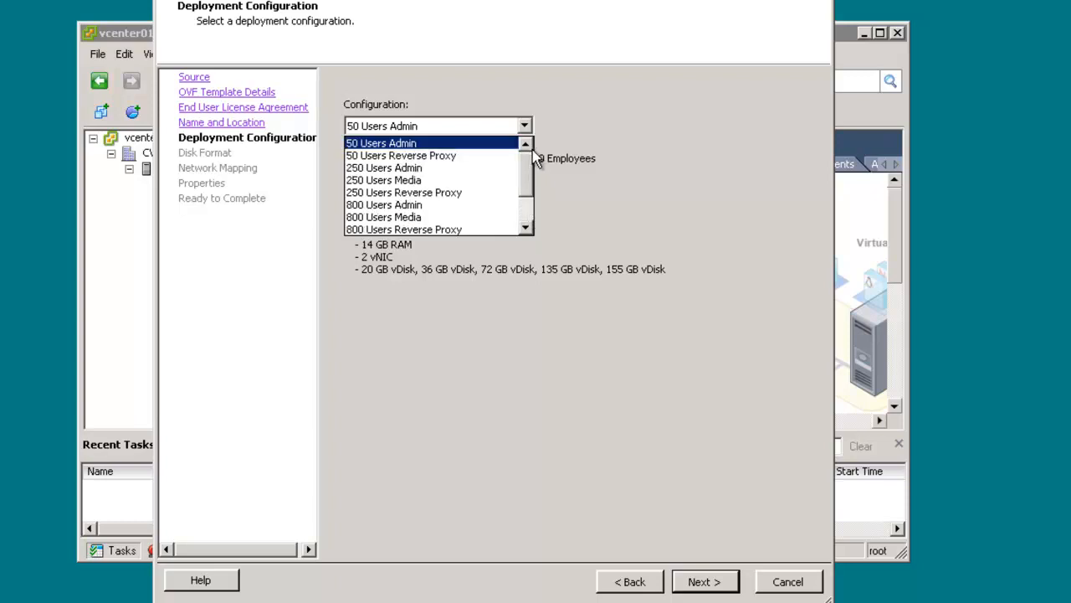
{"action": "left_click", "coordinate": [384, 144]}
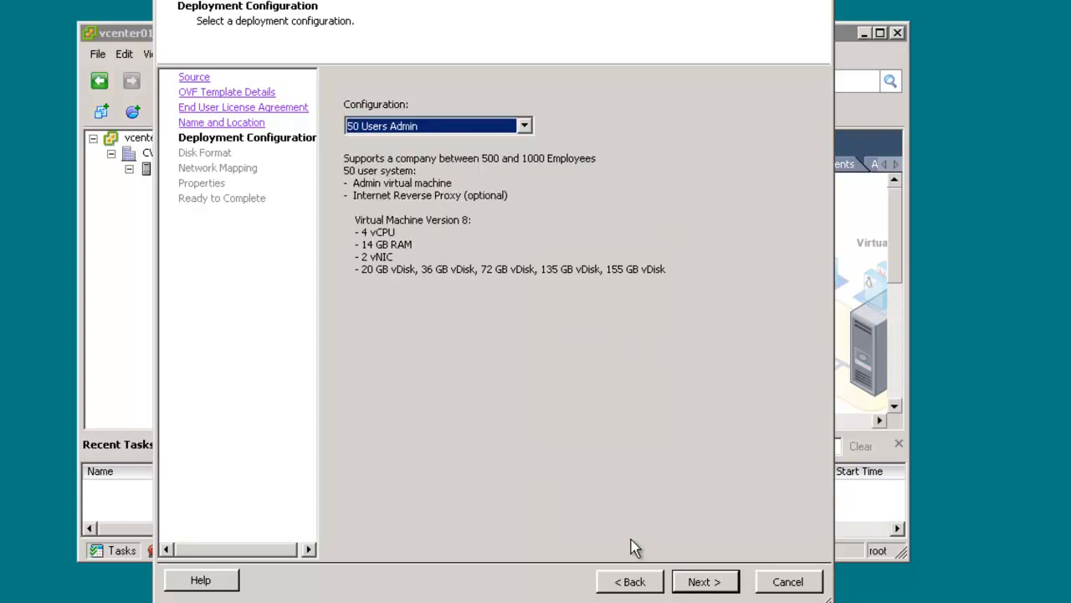
{"action": "left_click", "coordinate": [698, 583]}
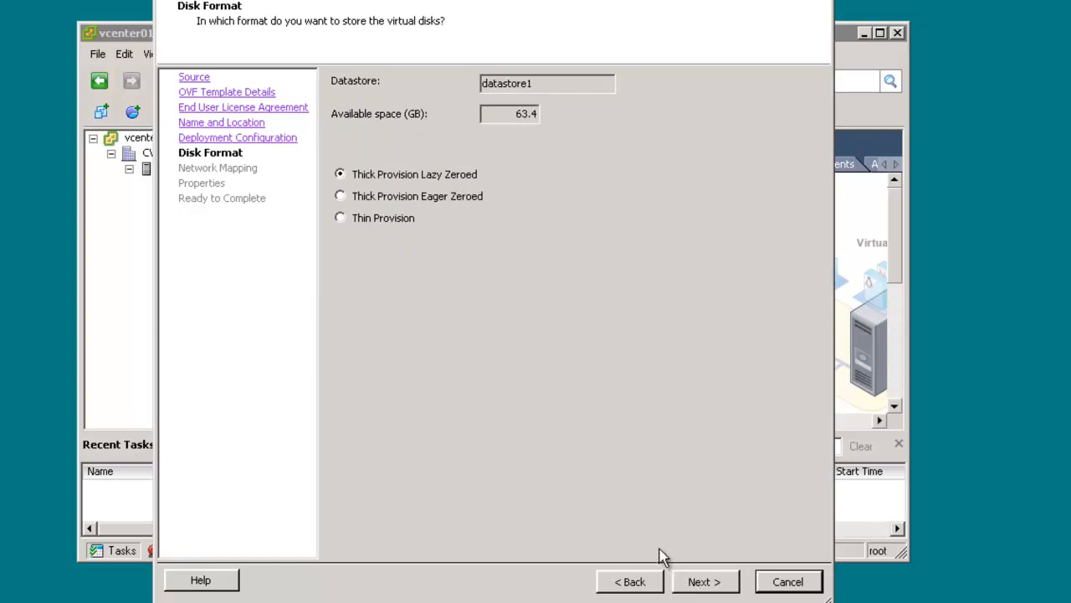
{"action": "left_click", "coordinate": [381, 221]}
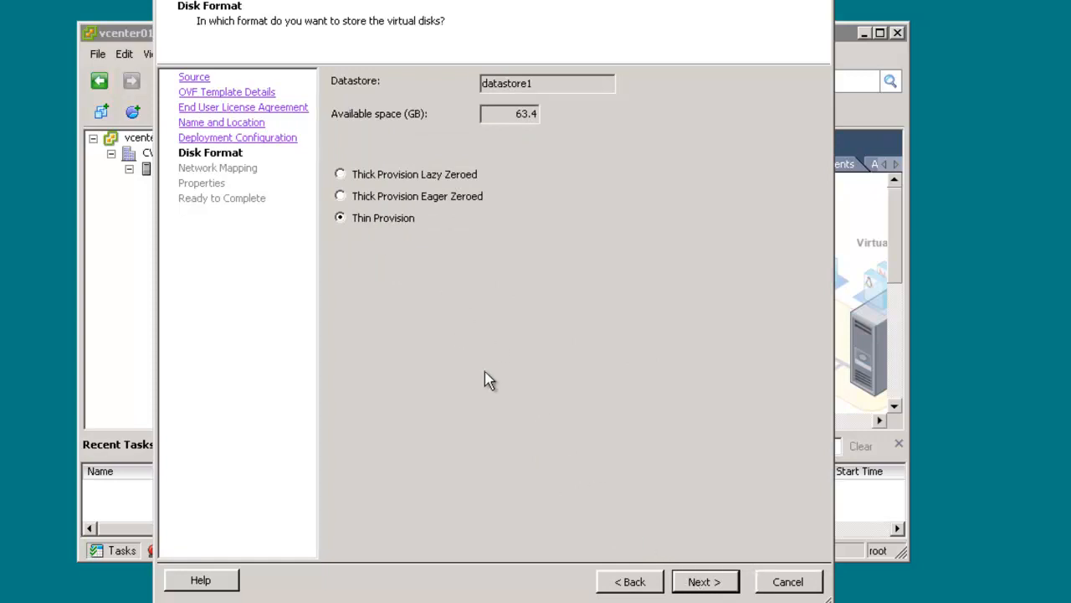
{"action": "left_click", "coordinate": [699, 582]}
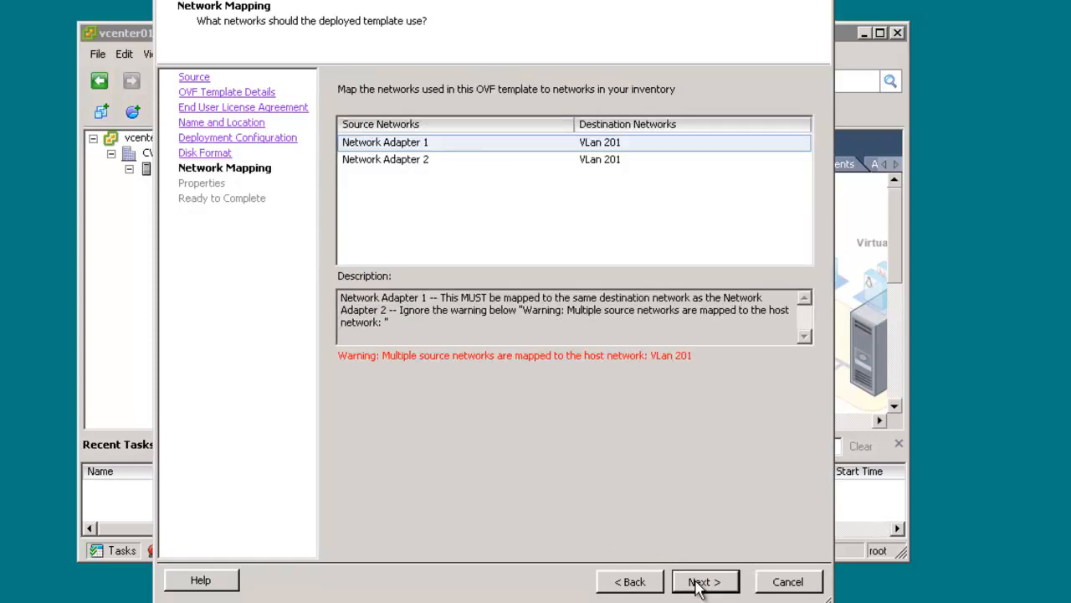
Map both Network Adapter 1 and Network Adapter 2 to the destination network VLan 202
{"action": "left_click", "coordinate": [703, 152]}
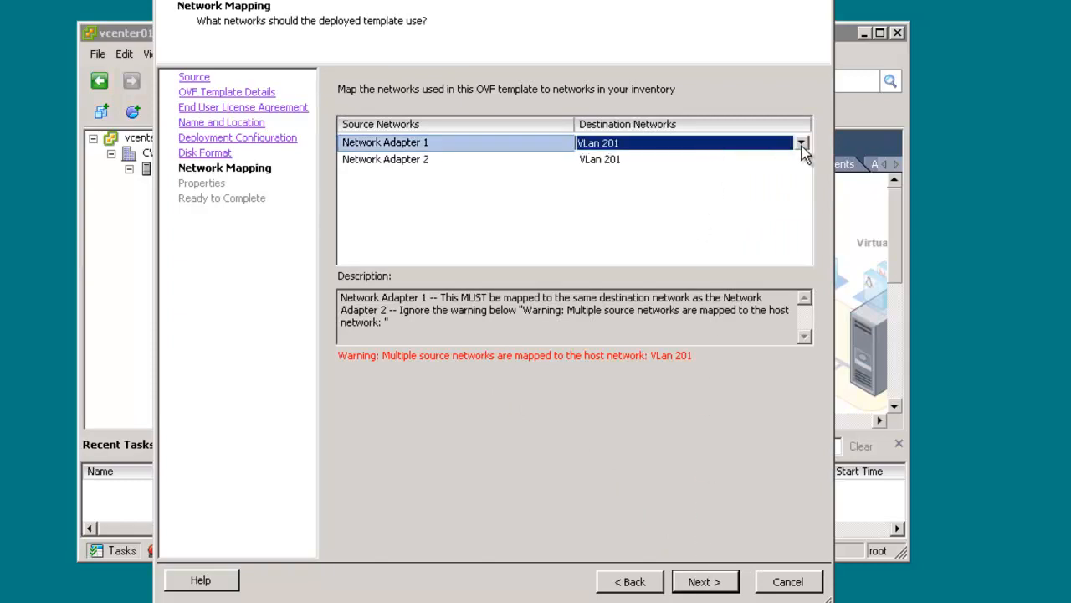
{"action": "left_click", "coordinate": [802, 146]}
{"action": "left_click", "coordinate": [695, 172]}
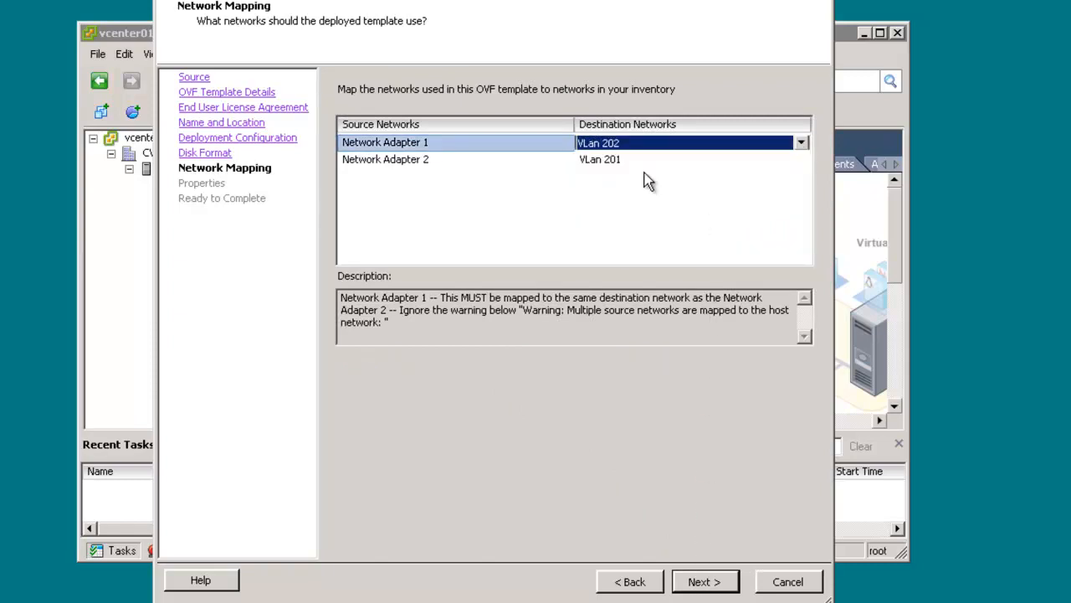
{"action": "left_click", "coordinate": [653, 160]}
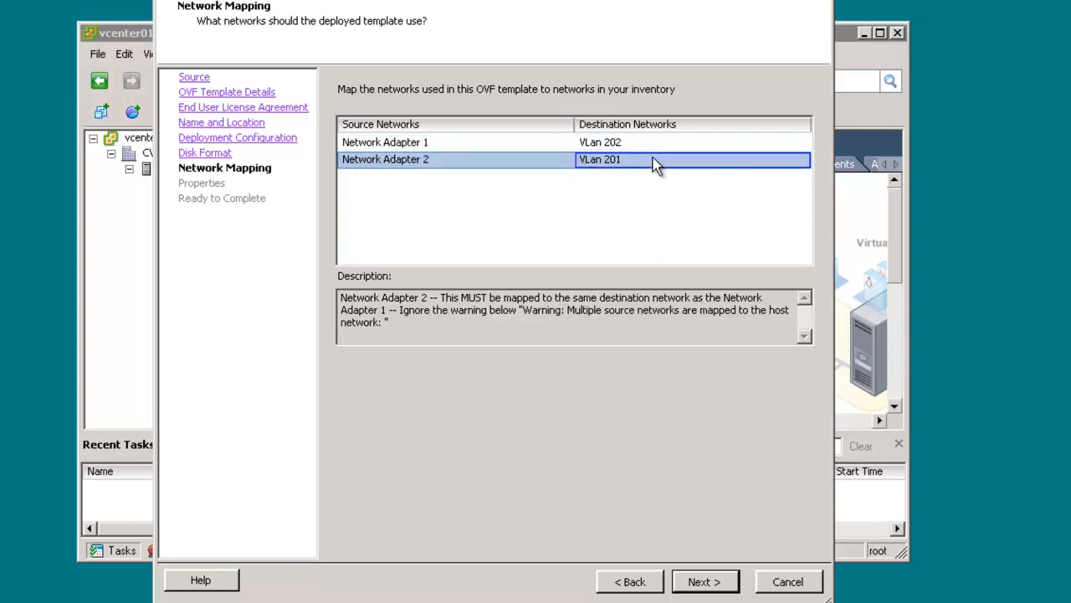
{"action": "left_click", "coordinate": [804, 162]}
{"action": "left_click", "coordinate": [804, 162]}
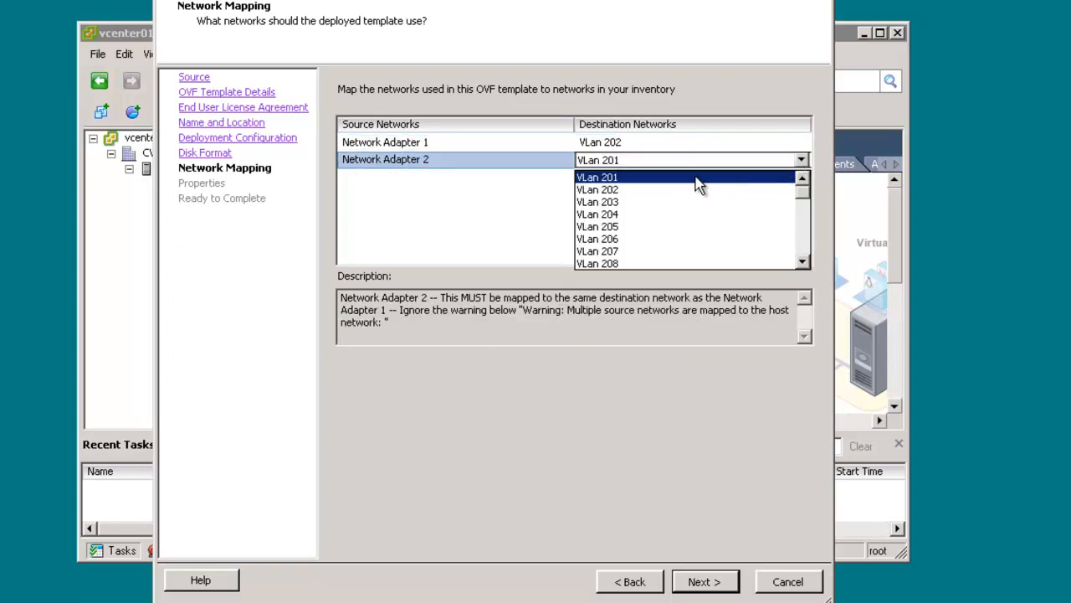
{"action": "left_click", "coordinate": [625, 191]}
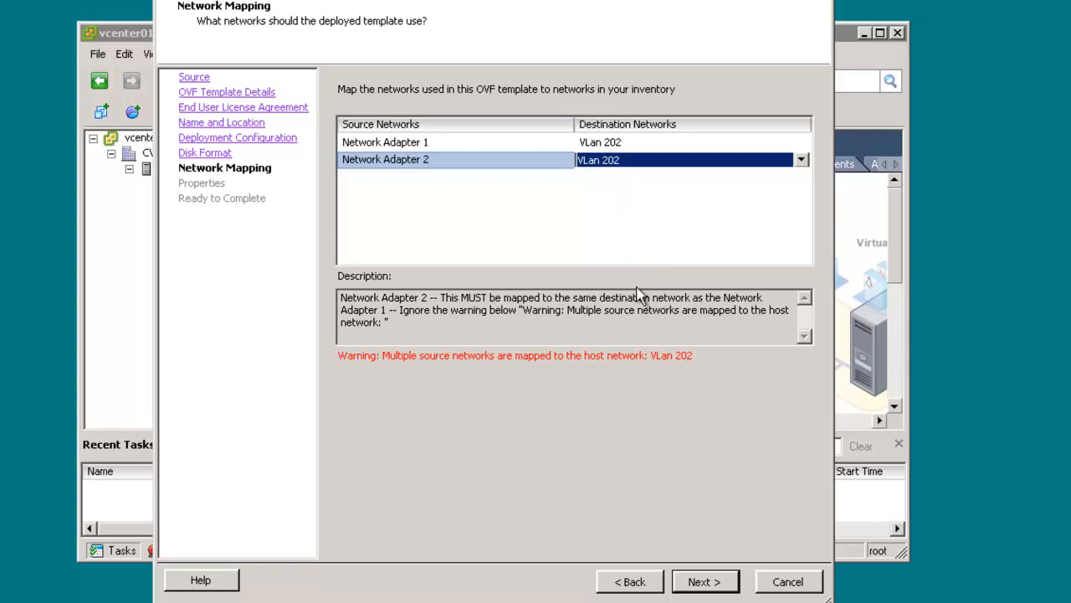
{"action": "left_click", "coordinate": [701, 582]}
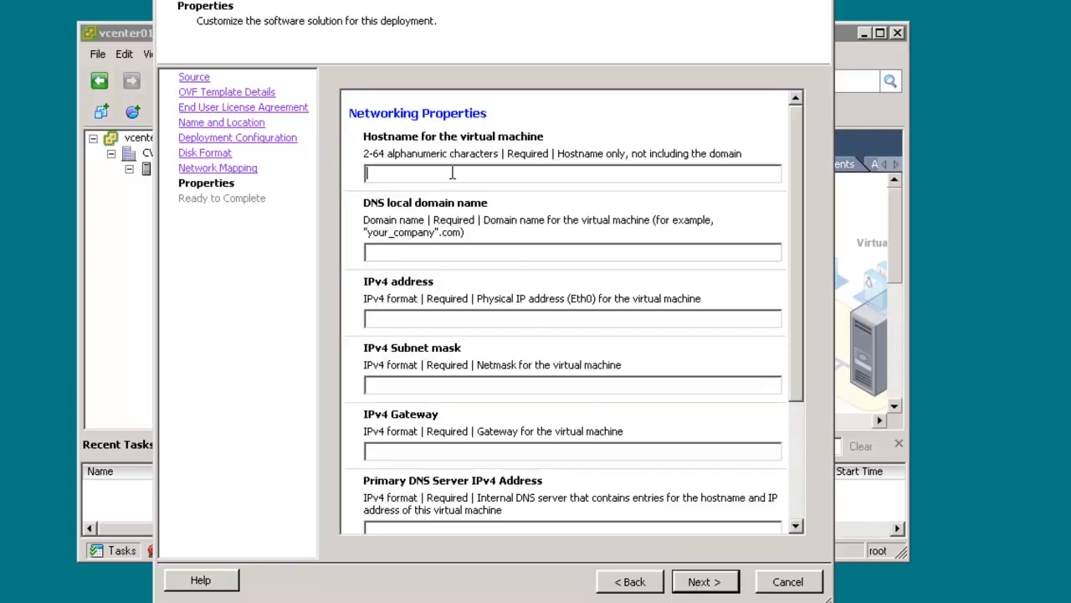
Set the virtual machine's hostname to CWMS01, domain to siteb.com, IPv4 address to 10.1.2.140 and subnet mask to 255.255.255.0
{"action": "type", "text": "CWMS01siteb.com10.1"}
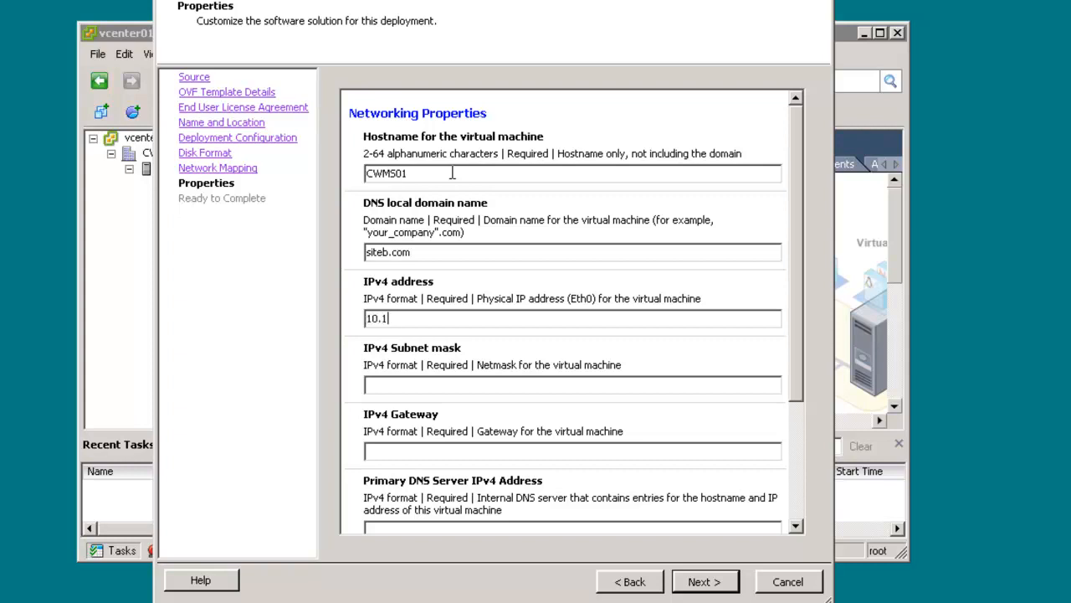
{"action": "type", "text": ".2.140255.255.2"}
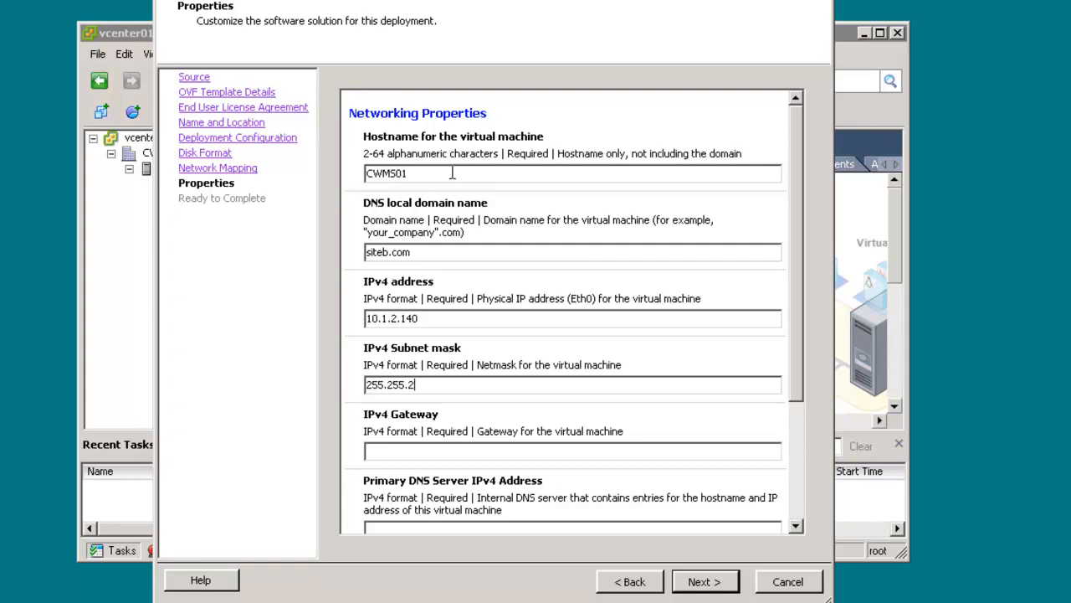
{"action": "type", "text": "55.0"}
{"action": "key", "text": "Tab"}
Set the IPv4 gateway to 10.1.2.1 and the primary DNS server to 10.1.2.120
{"action": "type", "text": "10.1.2.1"}
{"action": "key", "text": "Tab"}
{"action": "type", "text": "10.1.2.120"}
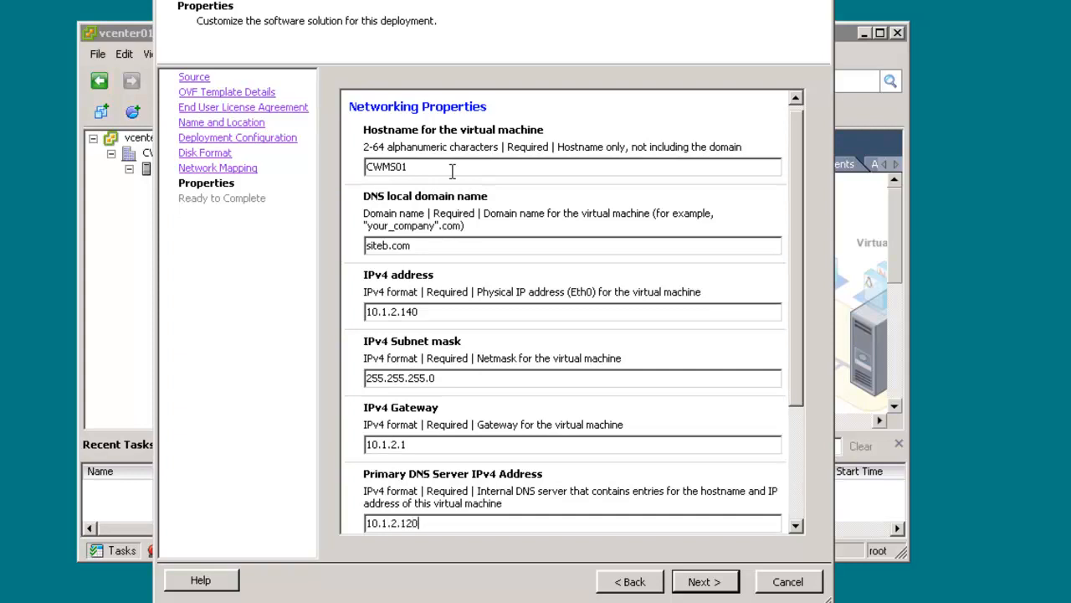
{"action": "left_click_drag", "start_coordinate": [791, 244], "coordinate": [803, 398]}
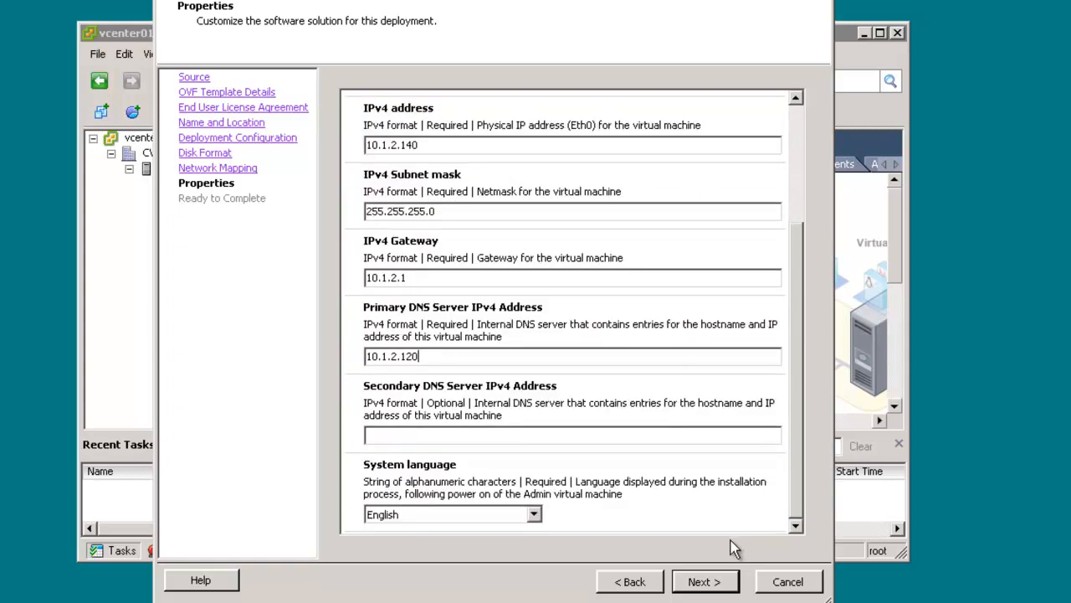
Finish the wizard to deploy CWMS01 without powering it on, and close the deployment dialog
{"action": "left_click", "coordinate": [716, 583]}
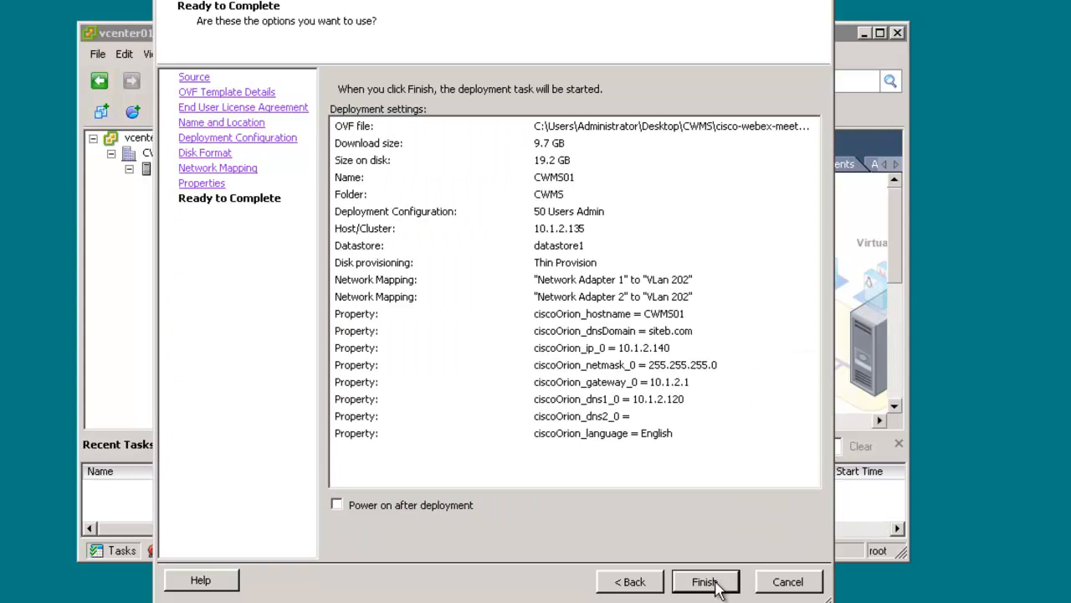
{"action": "left_click", "coordinate": [705, 581]}
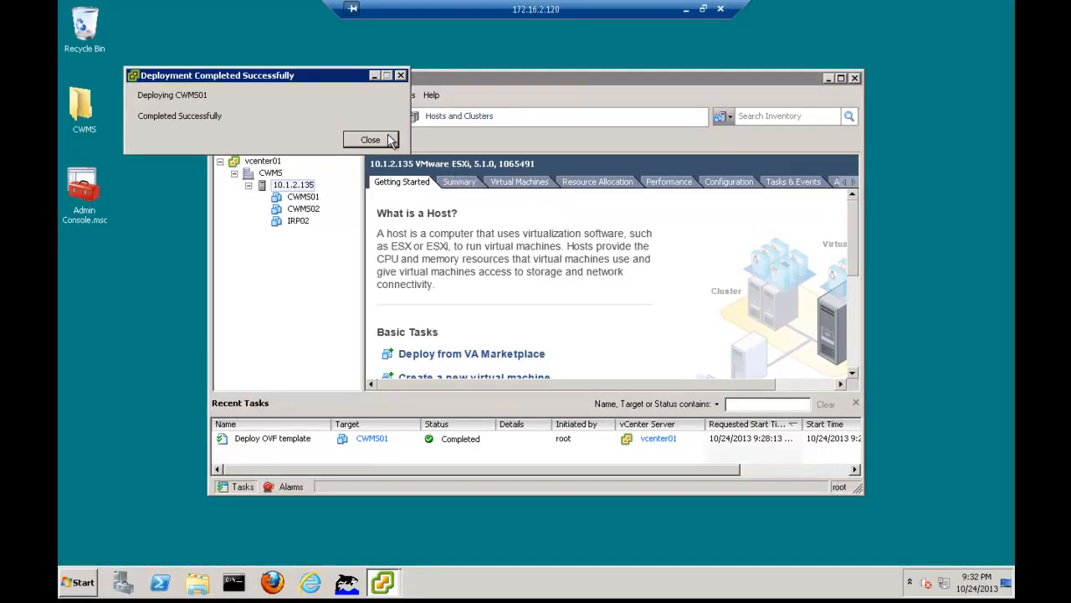
{"action": "left_click", "coordinate": [371, 140]}
Select CWMS01 and start another OVF template deployment from the same cisco-webex-meetings-server-1.5.1.6.A(2).ova source
{"action": "left_click", "coordinate": [308, 197]}
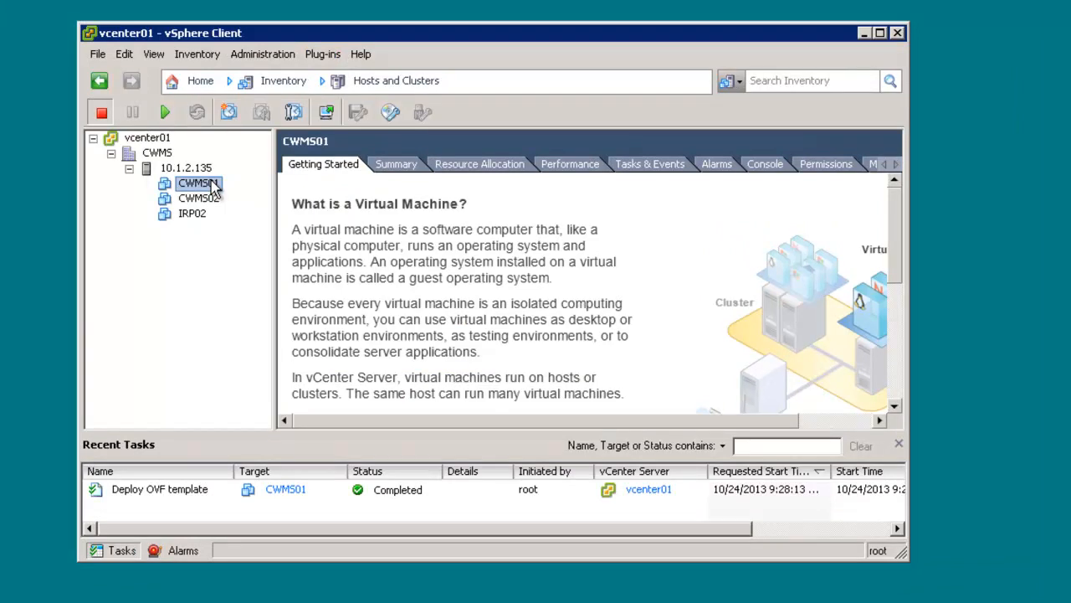
{"action": "left_click", "coordinate": [98, 56]}
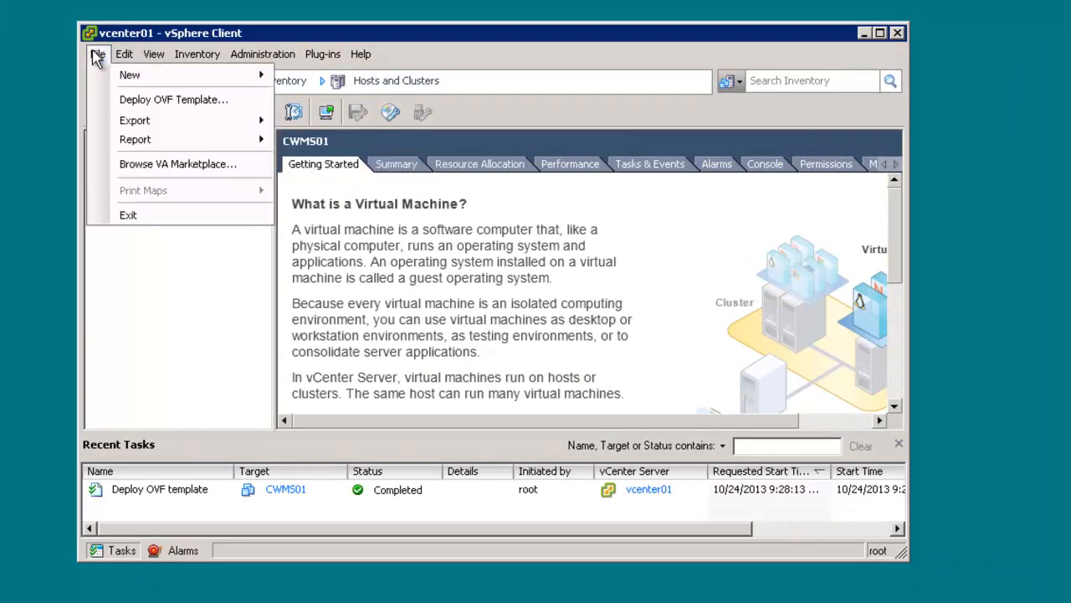
{"action": "left_click", "coordinate": [130, 99]}
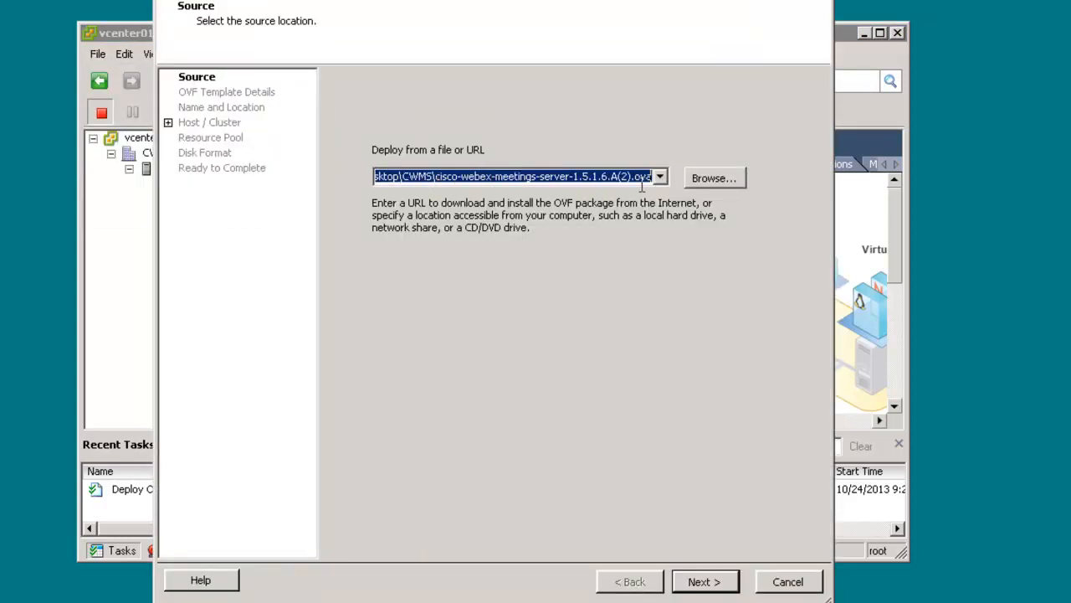
{"action": "left_click", "coordinate": [705, 581]}
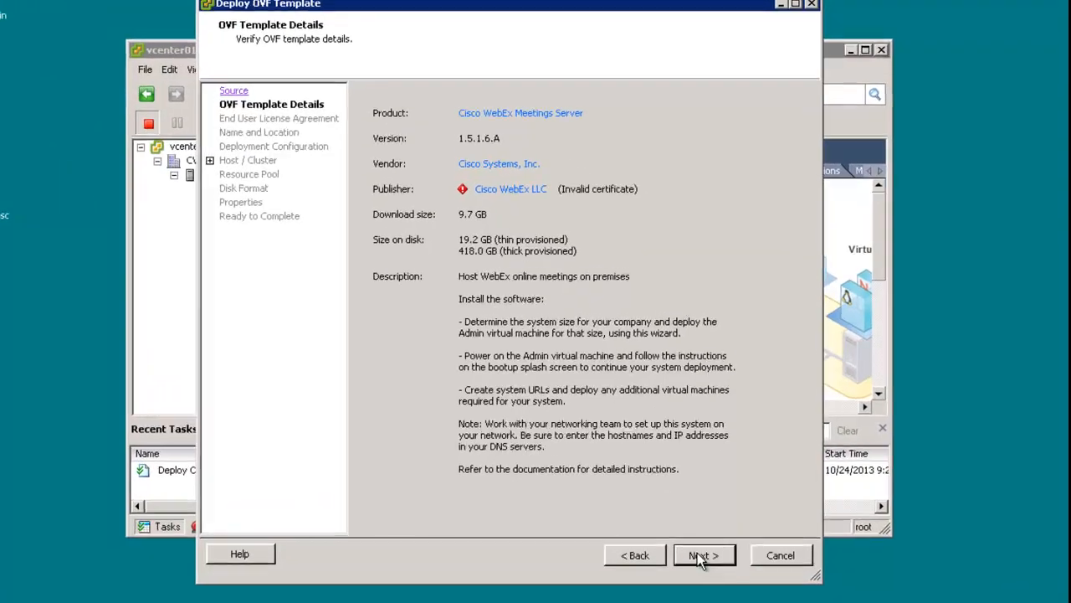
{"action": "left_click", "coordinate": [701, 556]}
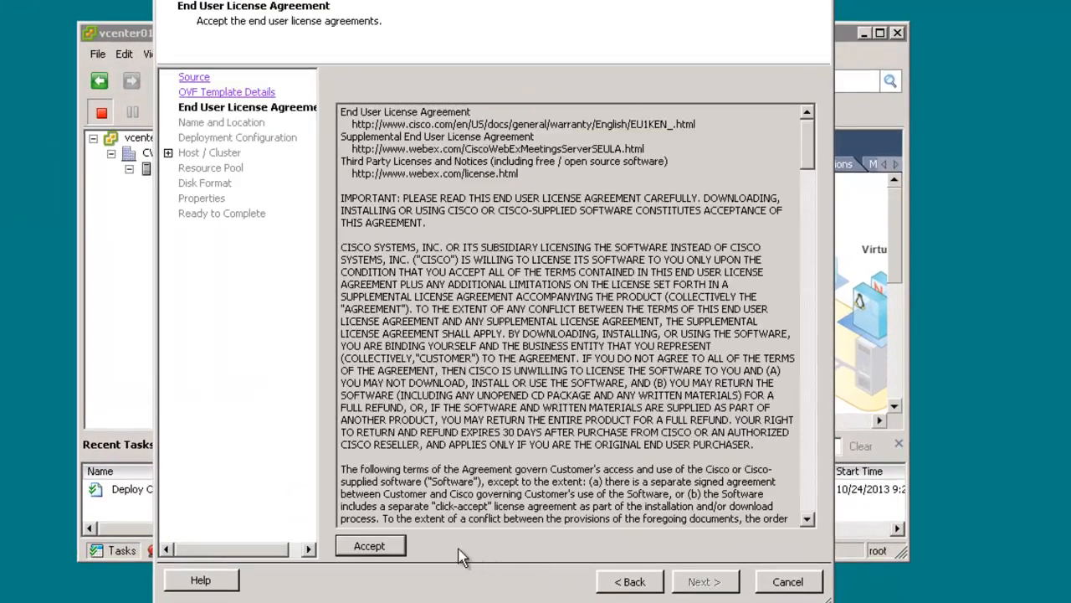
Accept the end user license agreement and name the second virtual machine IRP01 in the CWMS datacenter
{"action": "left_click", "coordinate": [371, 547]}
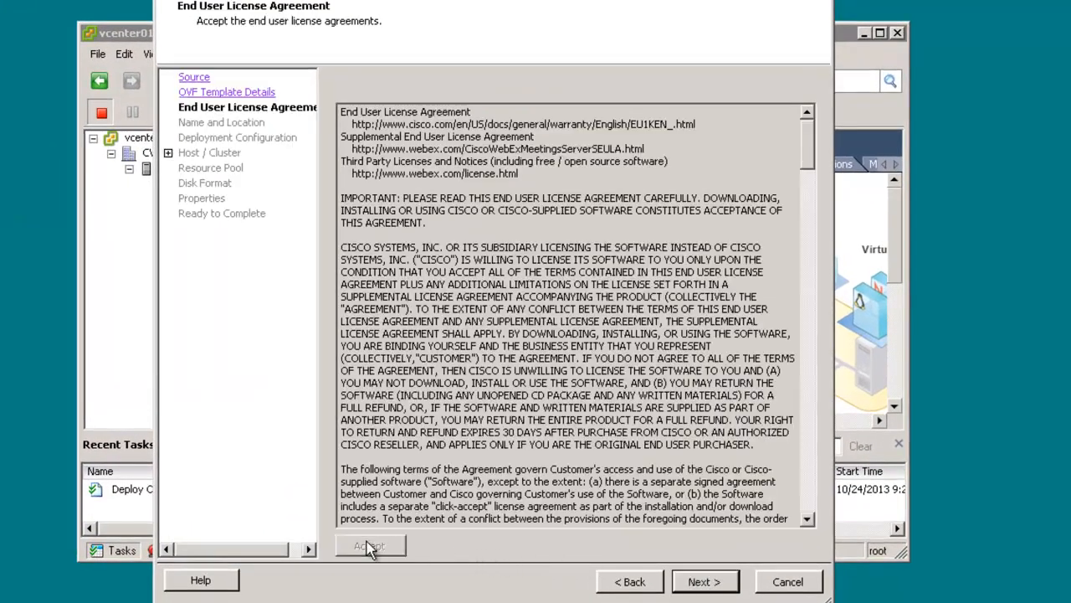
{"action": "left_click", "coordinate": [705, 583]}
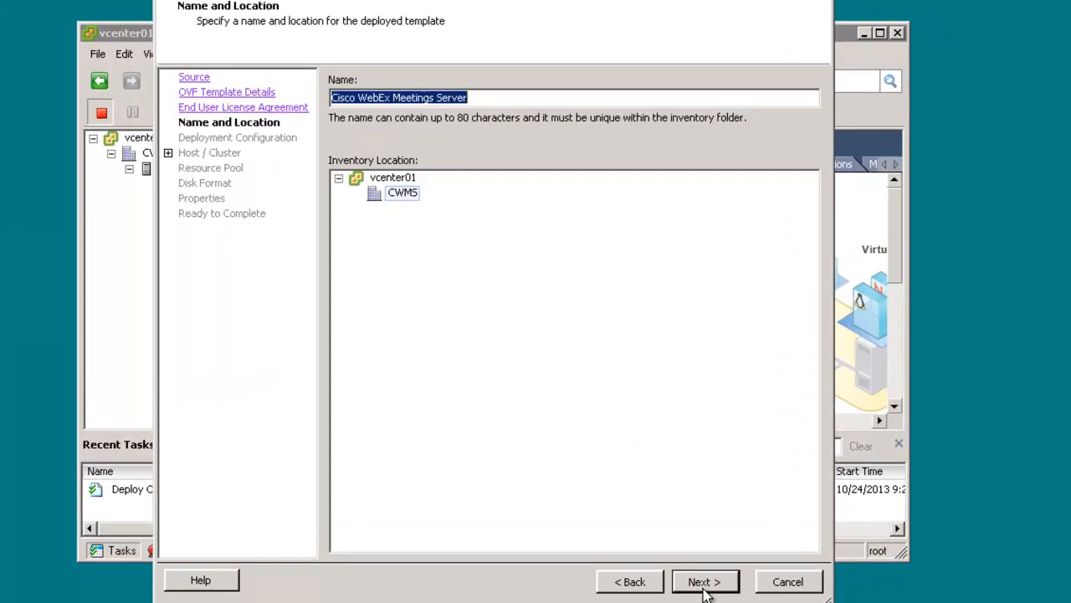
{"action": "type", "text": "IRP01"}
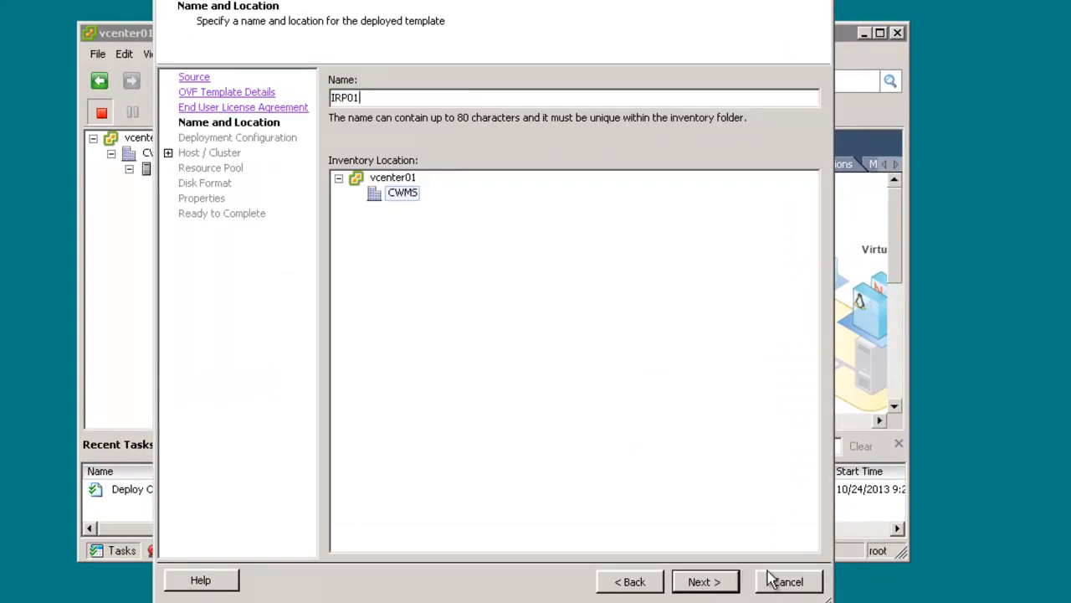
{"action": "left_click", "coordinate": [712, 585]}
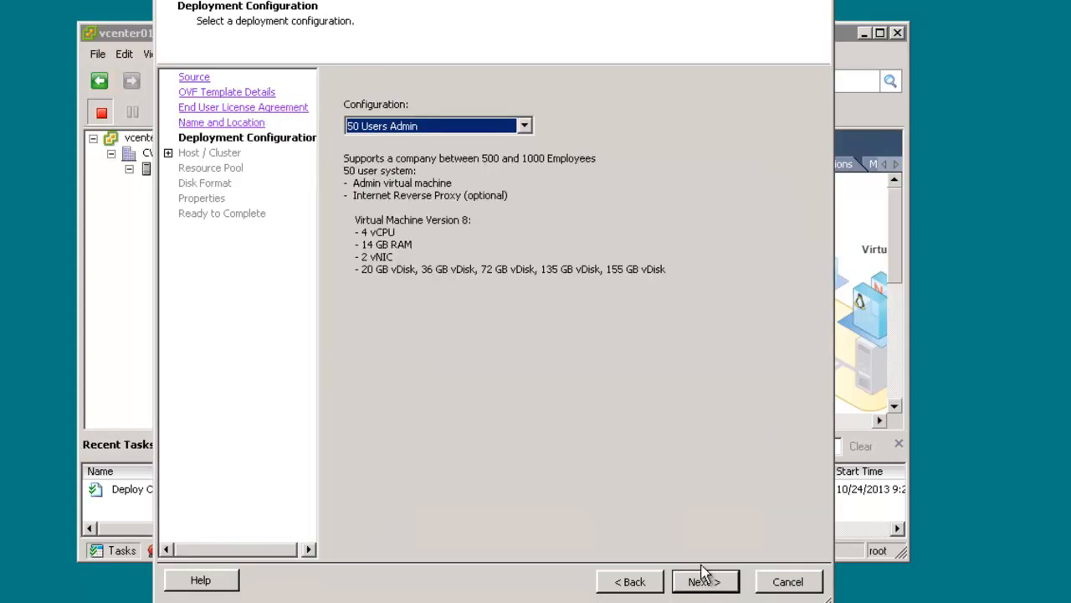
Choose the 50 Users Reverse Proxy deployment configuration for IRP01
{"action": "left_click", "coordinate": [524, 126]}
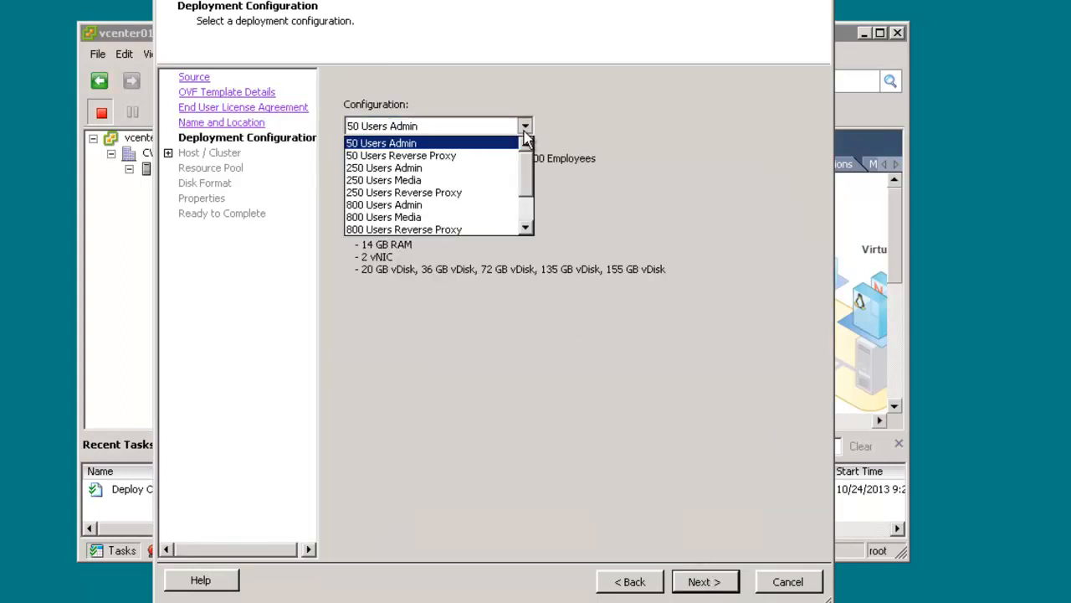
{"action": "left_click", "coordinate": [480, 158]}
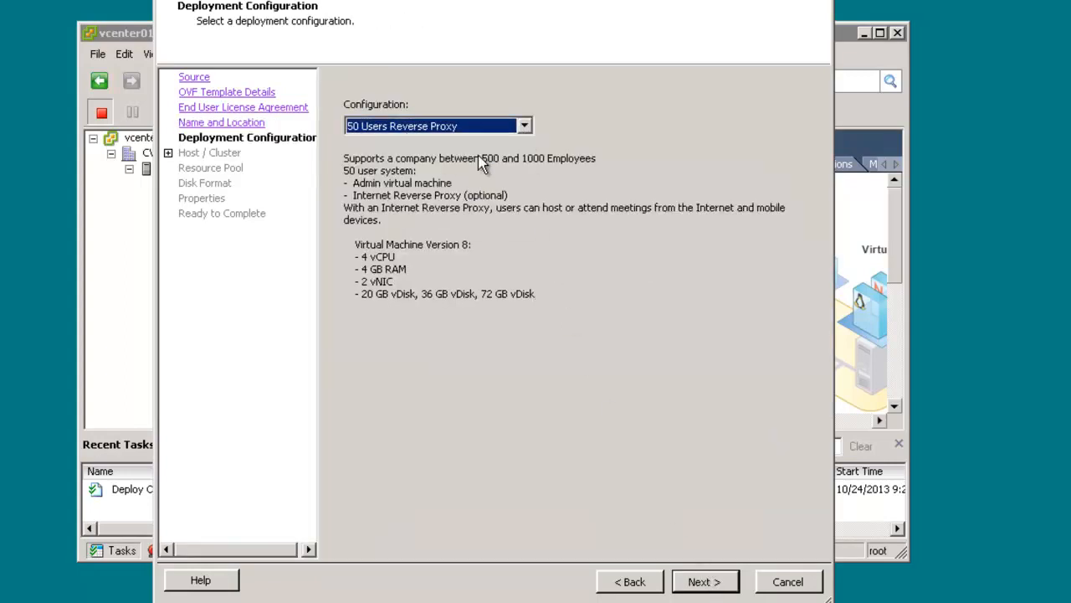
{"action": "left_click", "coordinate": [708, 579]}
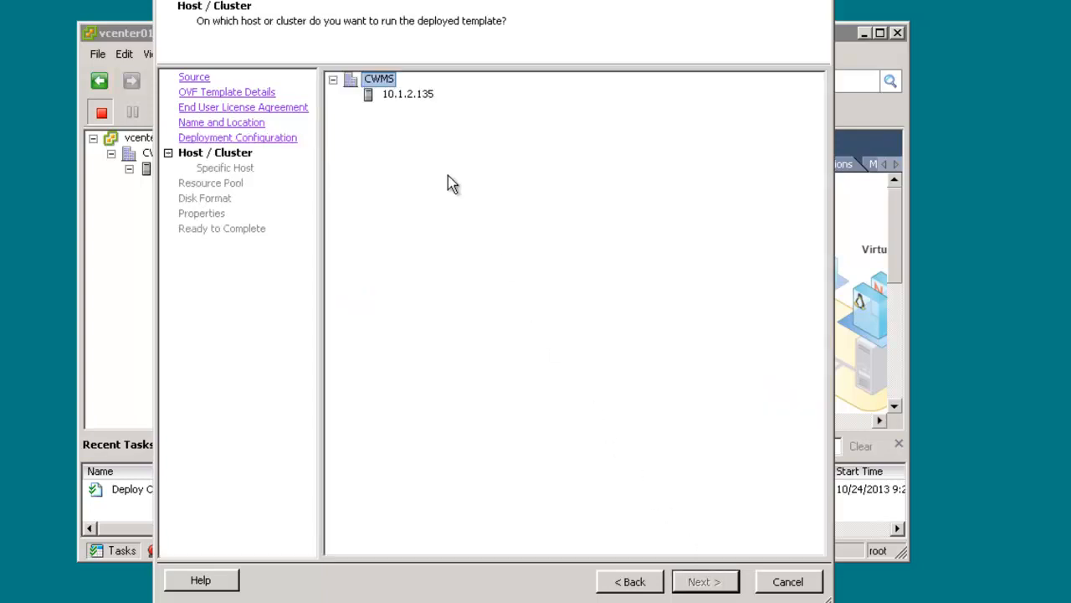
Run IRP01 on host 10.1.2.135 and store its virtual disks in Thin Provision format
{"action": "left_click", "coordinate": [409, 95]}
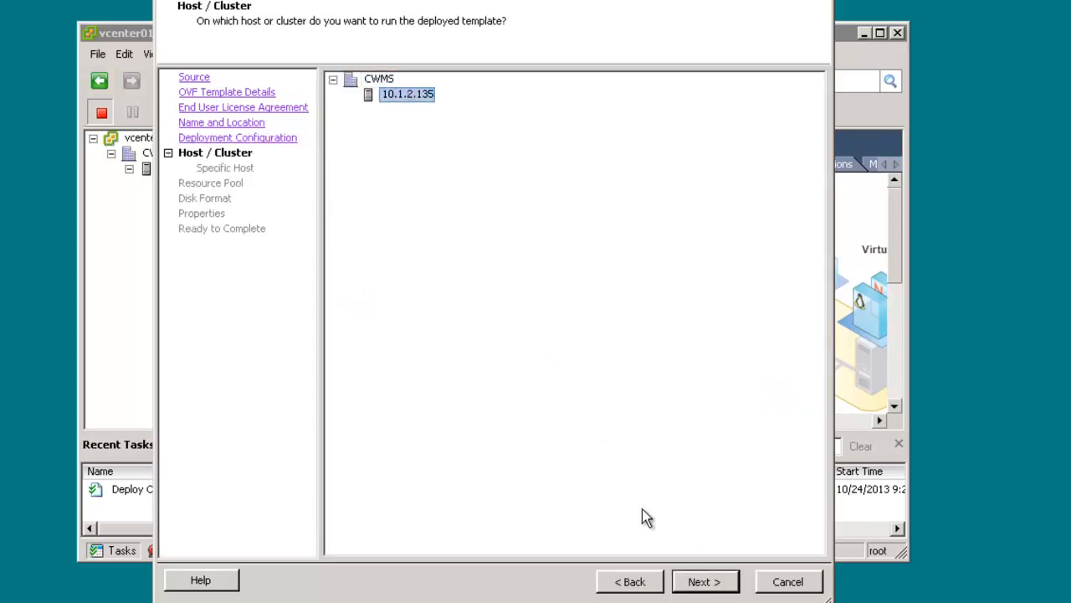
{"action": "left_click", "coordinate": [701, 586]}
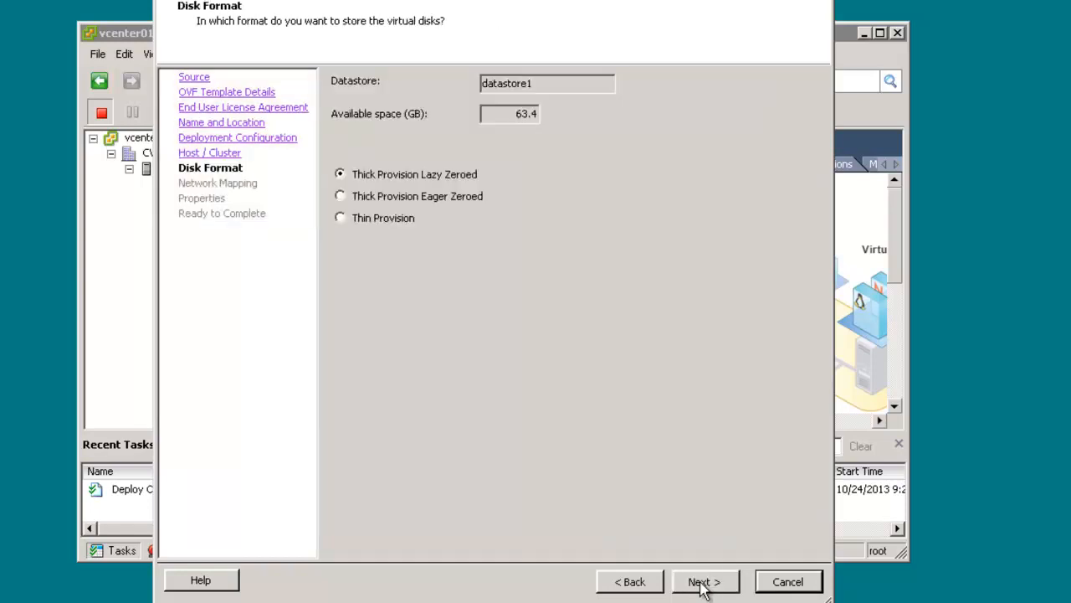
{"action": "left_click", "coordinate": [401, 220]}
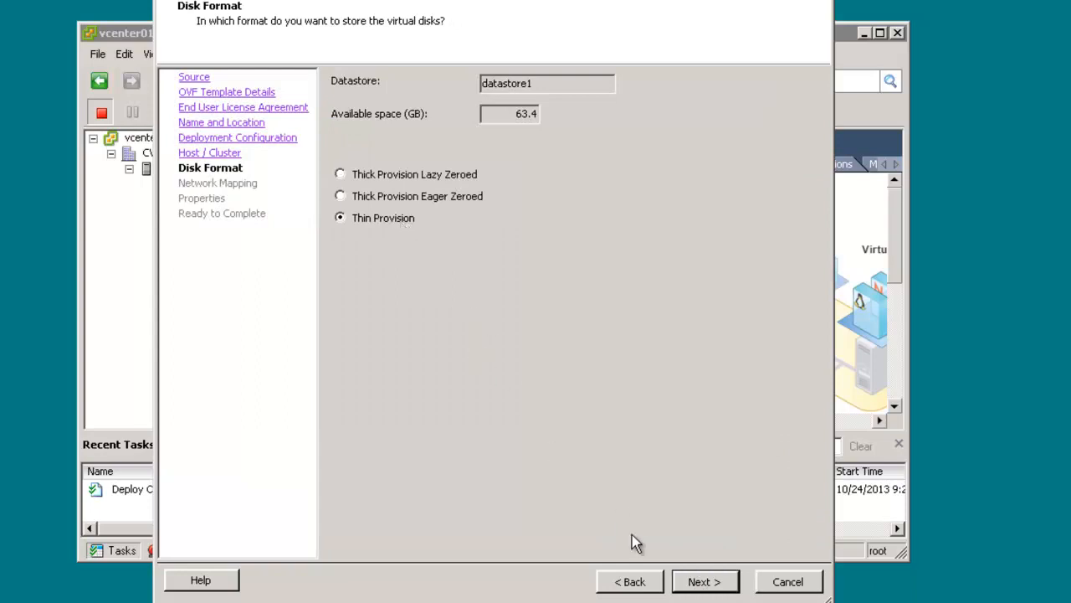
{"action": "left_click", "coordinate": [702, 586]}
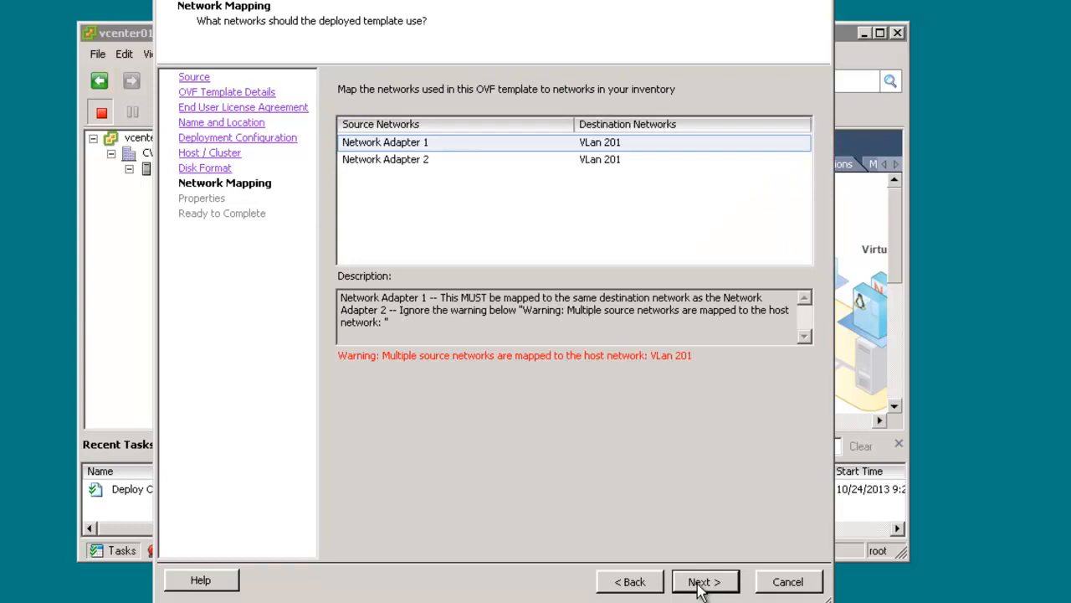
Map IRP01's Network Adapter 1 to the destination network VLan 302
{"action": "left_click", "coordinate": [689, 144]}
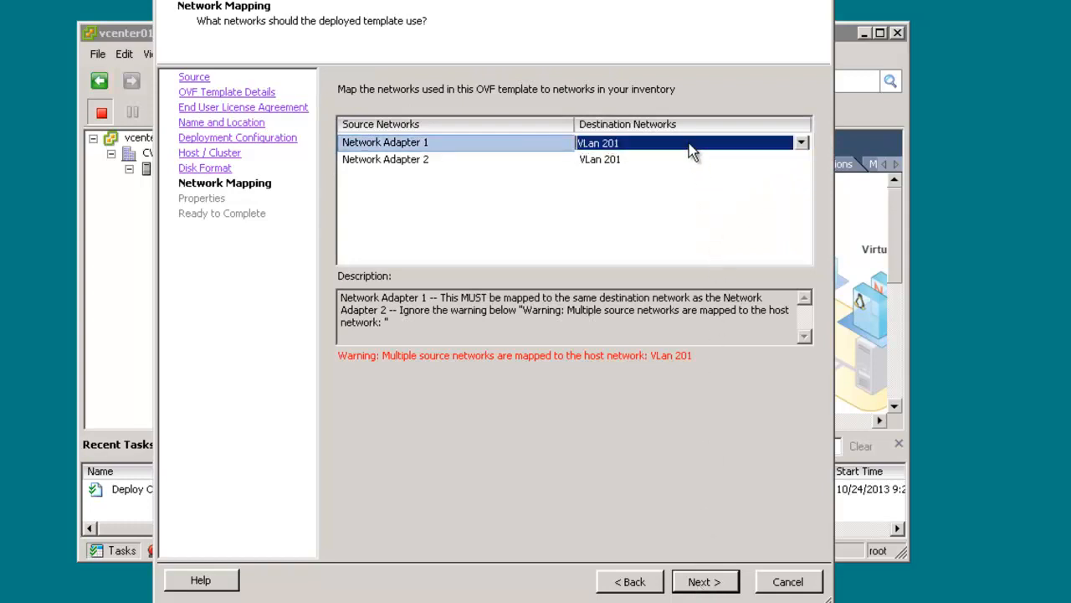
{"action": "left_click", "coordinate": [800, 144]}
{"action": "left_click", "coordinate": [803, 222]}
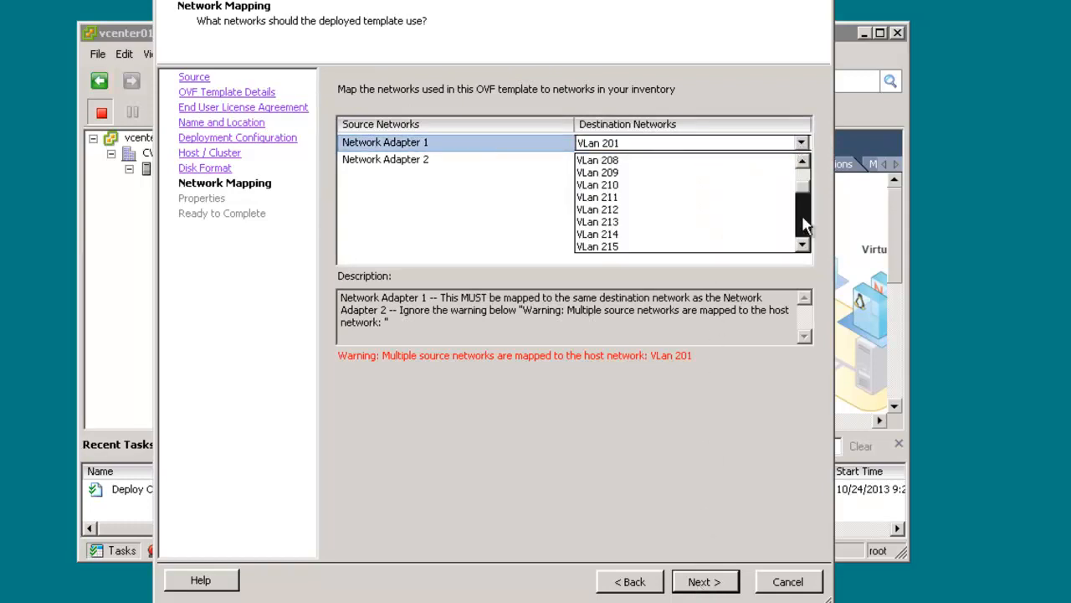
{"action": "left_click", "coordinate": [803, 222]}
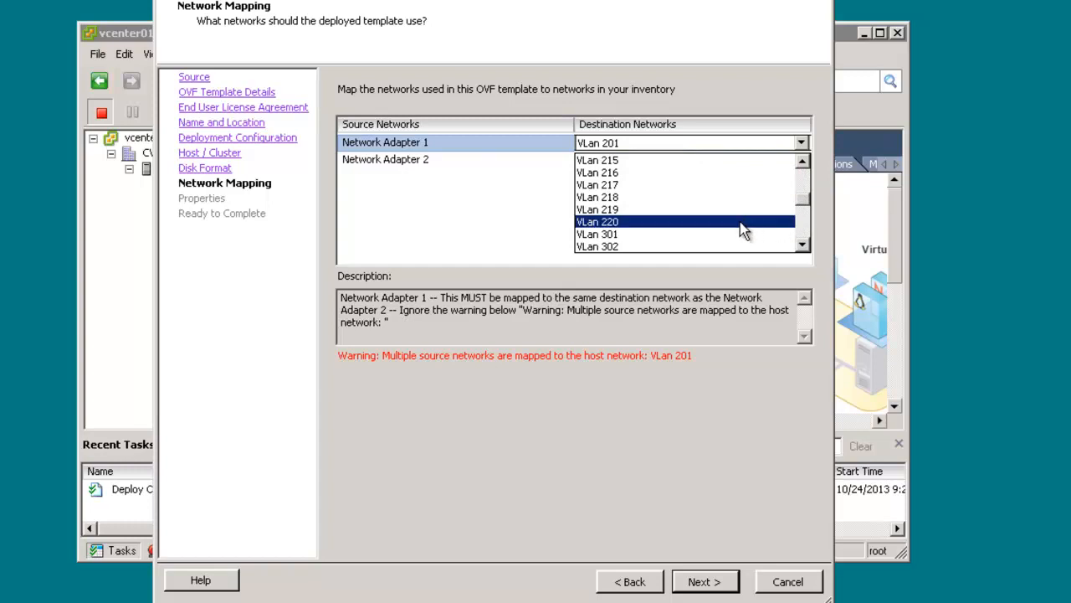
{"action": "left_click", "coordinate": [653, 247]}
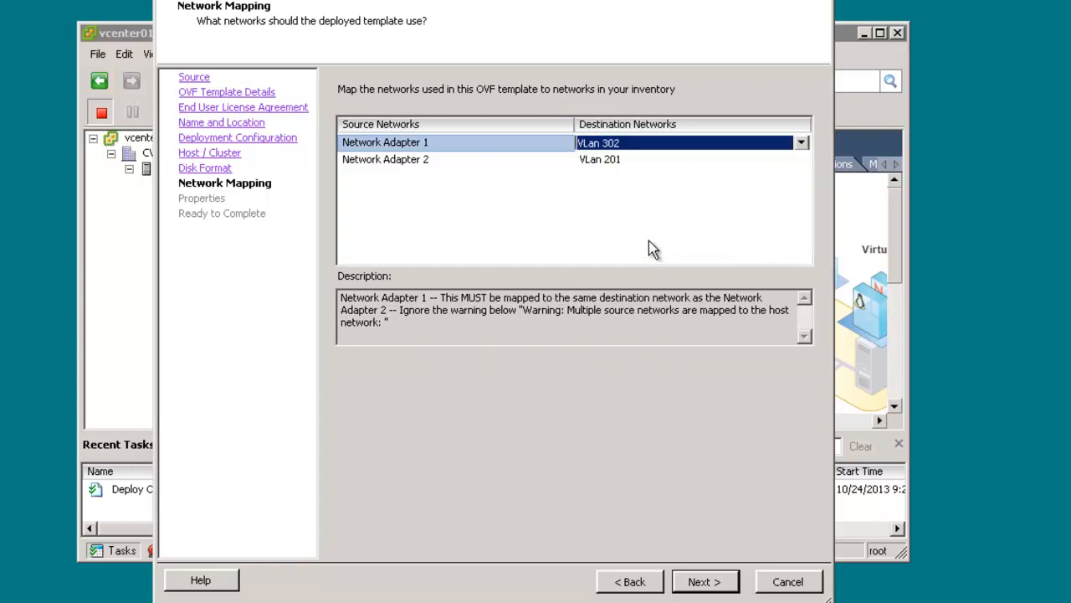
Map IRP01's Network Adapter 2 to the destination network VLan 302 and accept the network mapping
{"action": "left_click", "coordinate": [649, 167]}
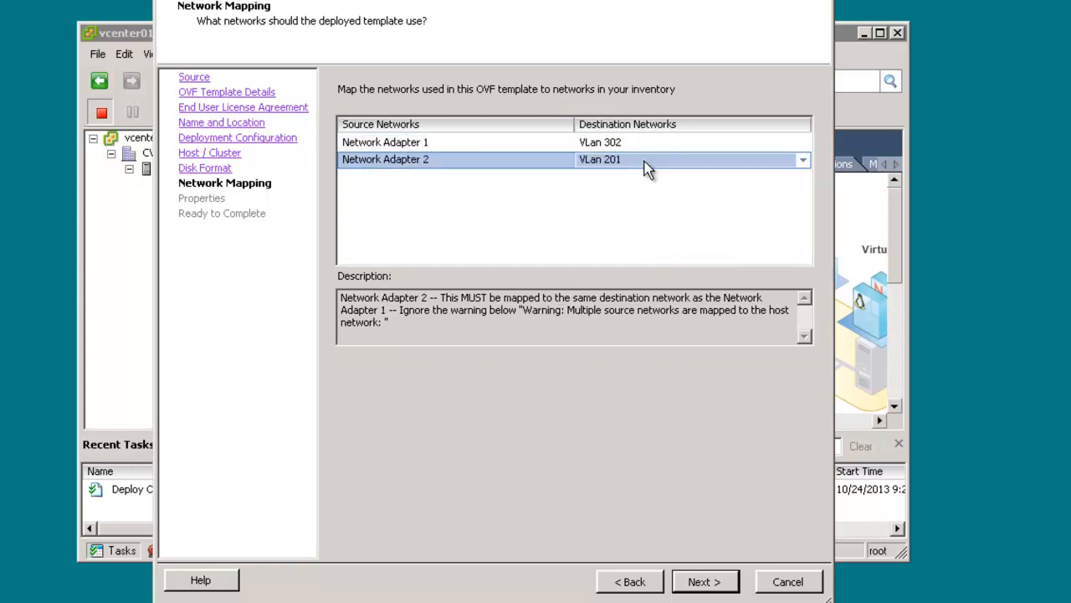
{"action": "left_click", "coordinate": [802, 160]}
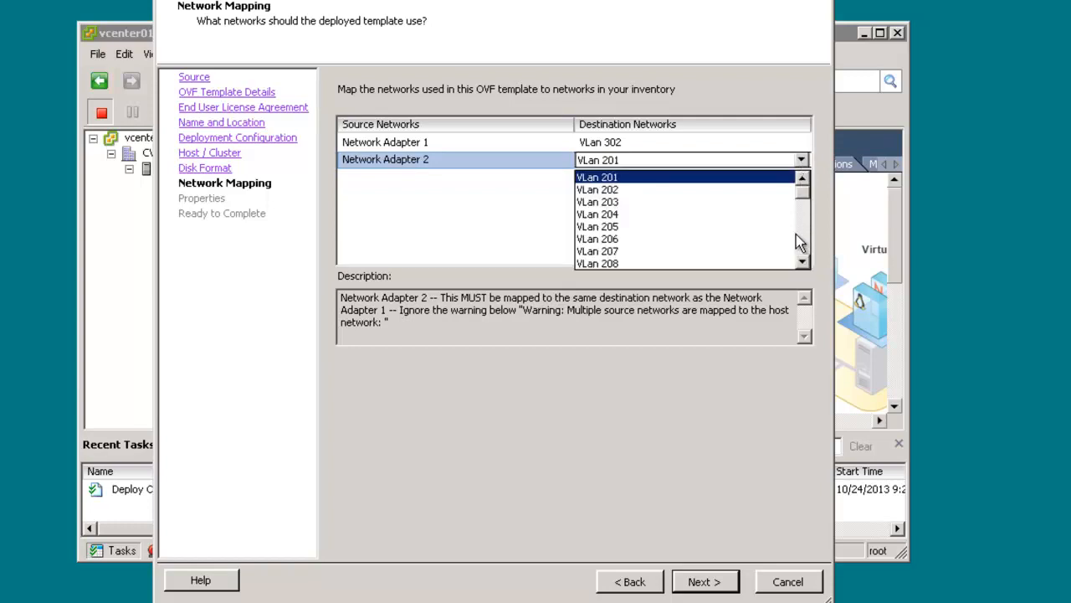
{"action": "left_click", "coordinate": [806, 238]}
{"action": "left_click", "coordinate": [806, 238]}
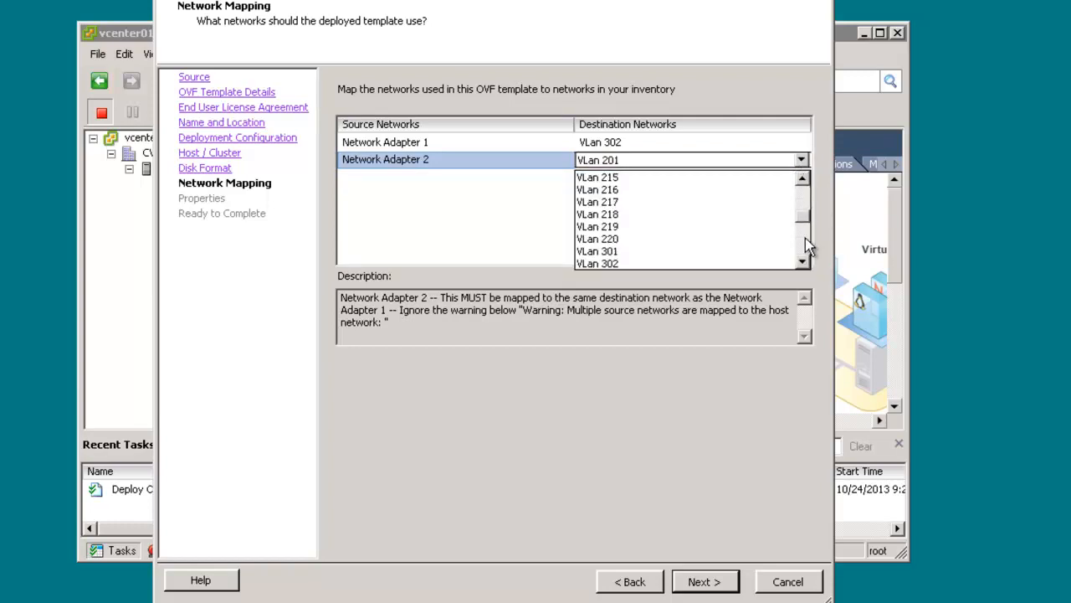
{"action": "left_click", "coordinate": [633, 263]}
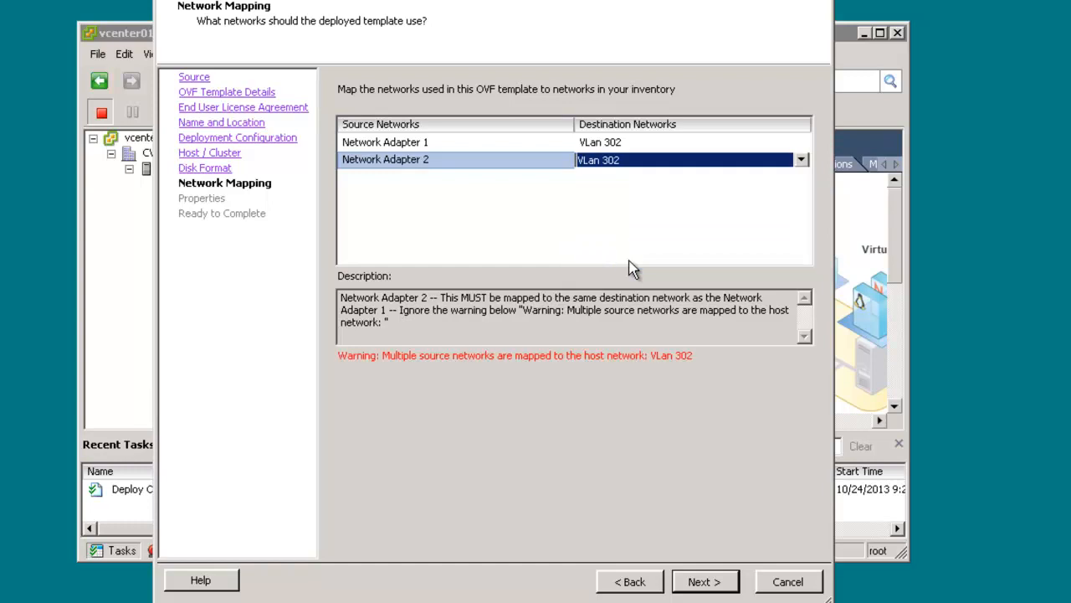
{"action": "left_click", "coordinate": [700, 583]}
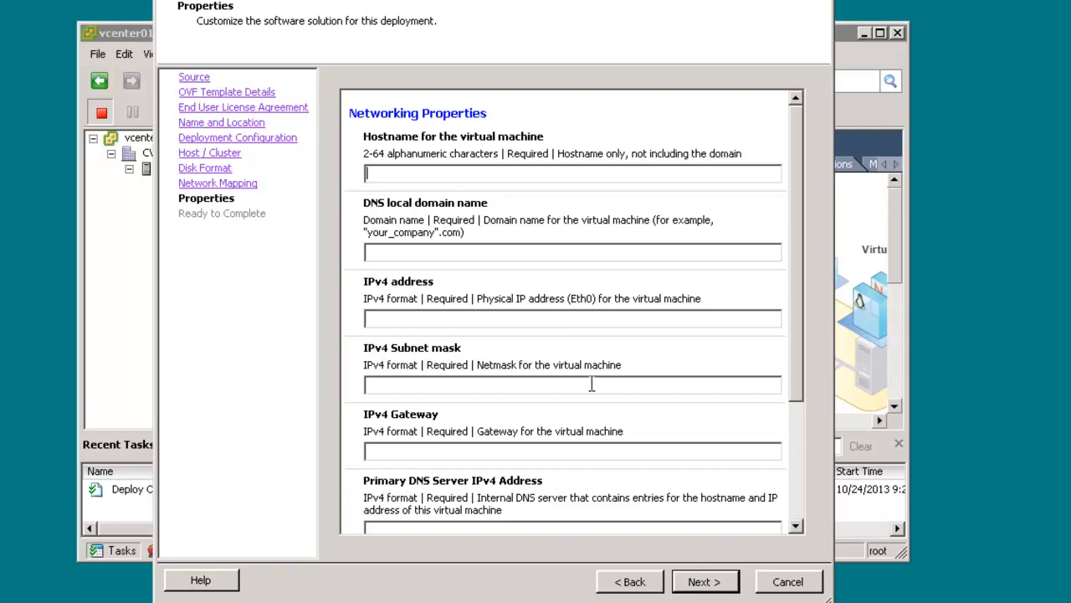
Set the virtual machine's hostname to IRP01, its DNS local domain name to siteb.com and its IPv4 address to 10.1.1.142
{"action": "type", "text": "IRP01"}
{"action": "key", "text": "Tab"}
{"action": "type", "text": "siteb.com"}
{"action": "type", "text": "10.1.1.1"}
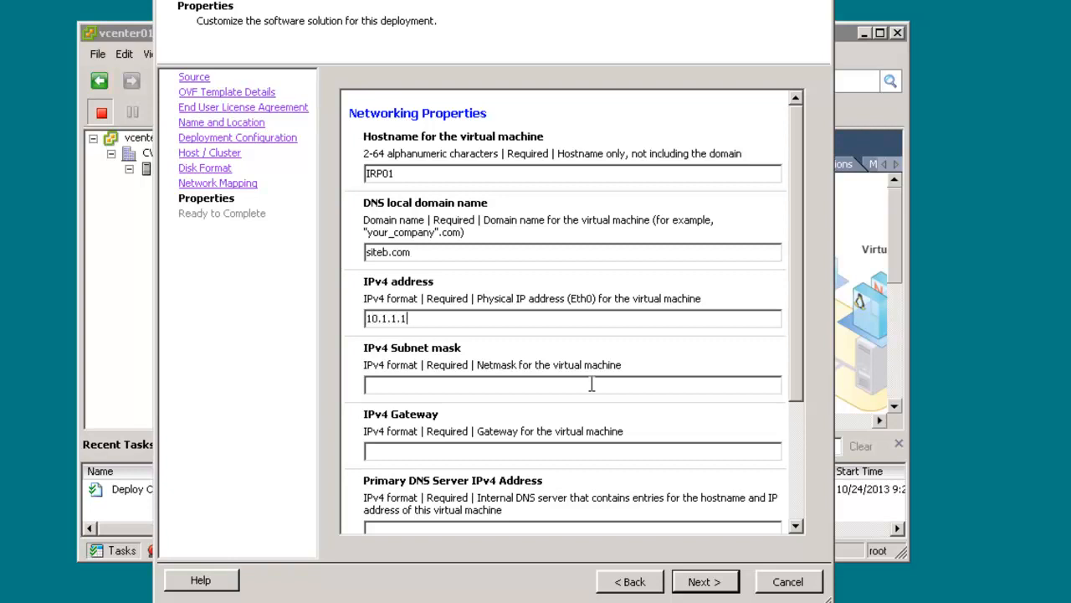
{"action": "type", "text": "42"}
{"action": "type", "text": "255.255.25"}
{"action": "type", "text": "5.0"}
{"action": "type", "text": "10"}
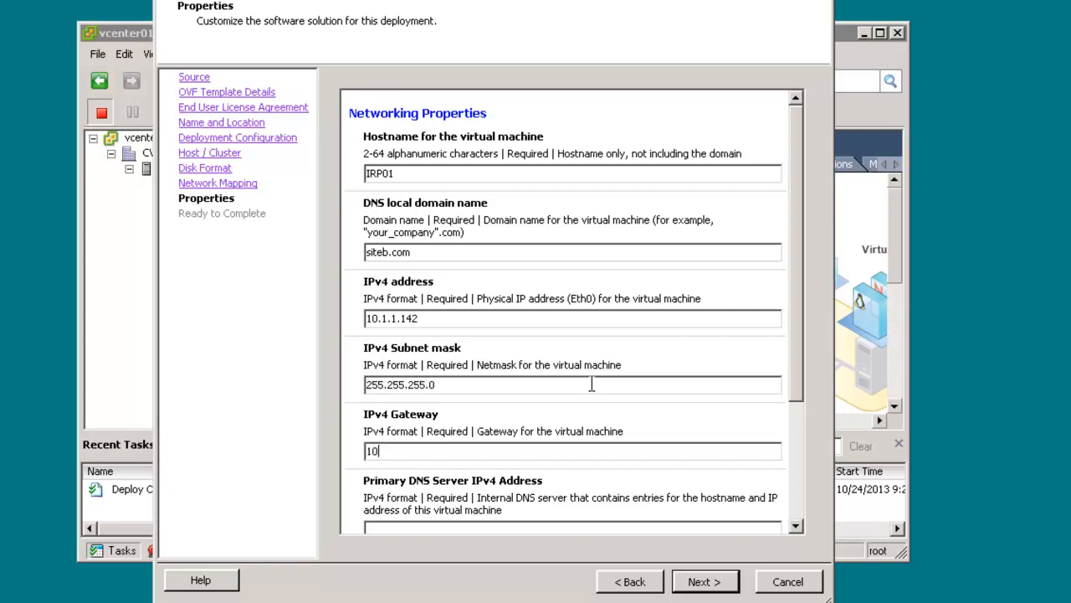
{"action": "type", "text": ".1.1.1"}
Set IRP01's IPv4 subnet mask to 255.255.255.0 and its IPv4 gateway to 10.1.1.1
{"action": "key", "text": "Tab"}
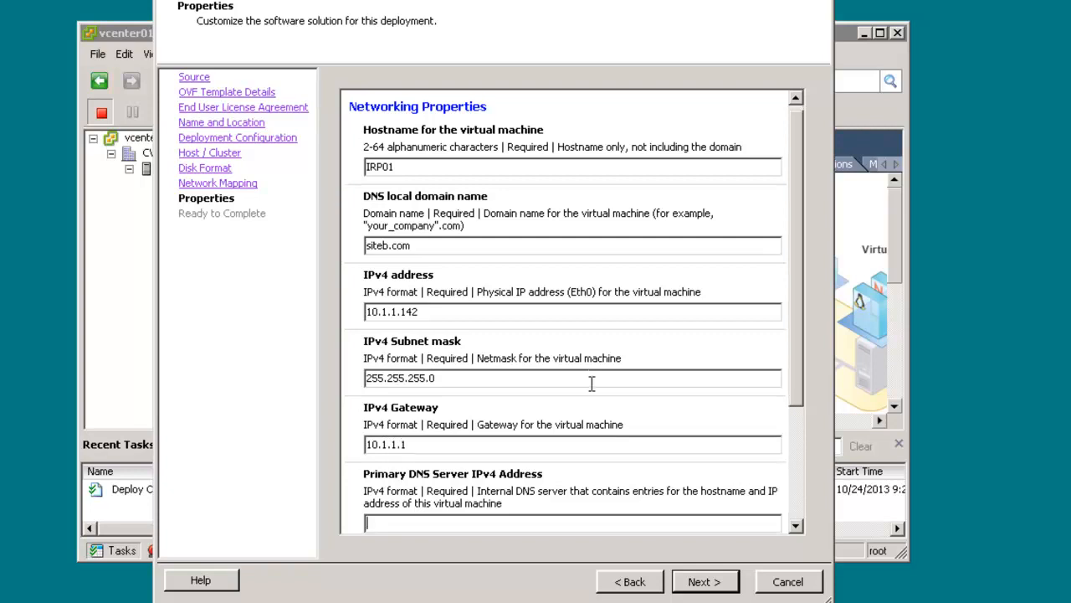
Set IRP01's primary DNS server IPv4 address to 10.1.2.120
{"action": "type", "text": "10.1.2.120"}
Accept the IRP01 properties, deploy the virtual machine without powering it on, and dismiss the completion notice
{"action": "scroll", "coordinate": [800, 507], "scroll_direction": "down", "scroll_amount": 3}
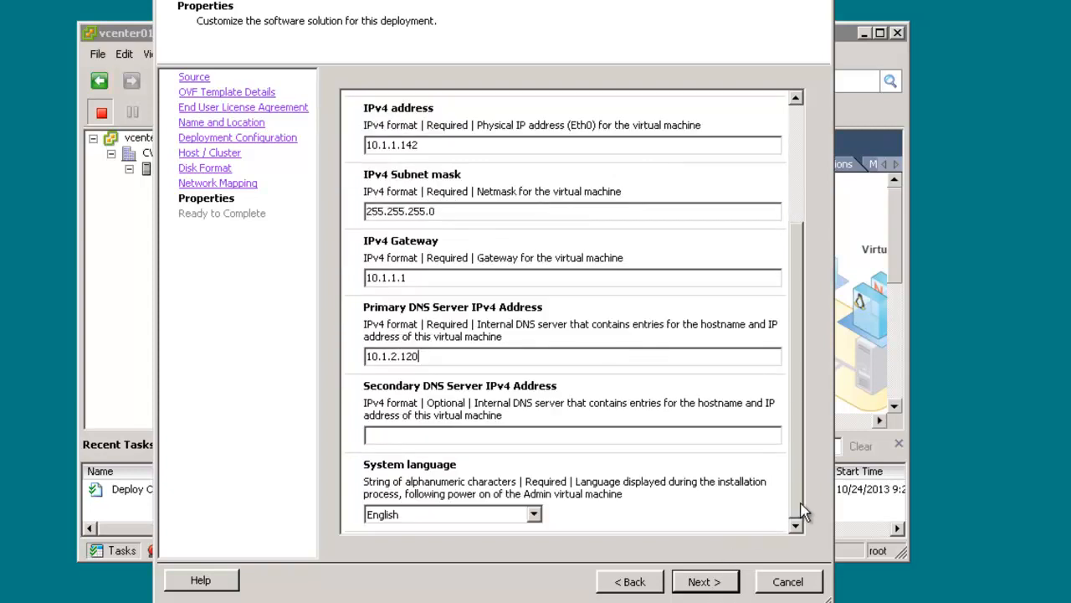
{"action": "left_click", "coordinate": [719, 585]}
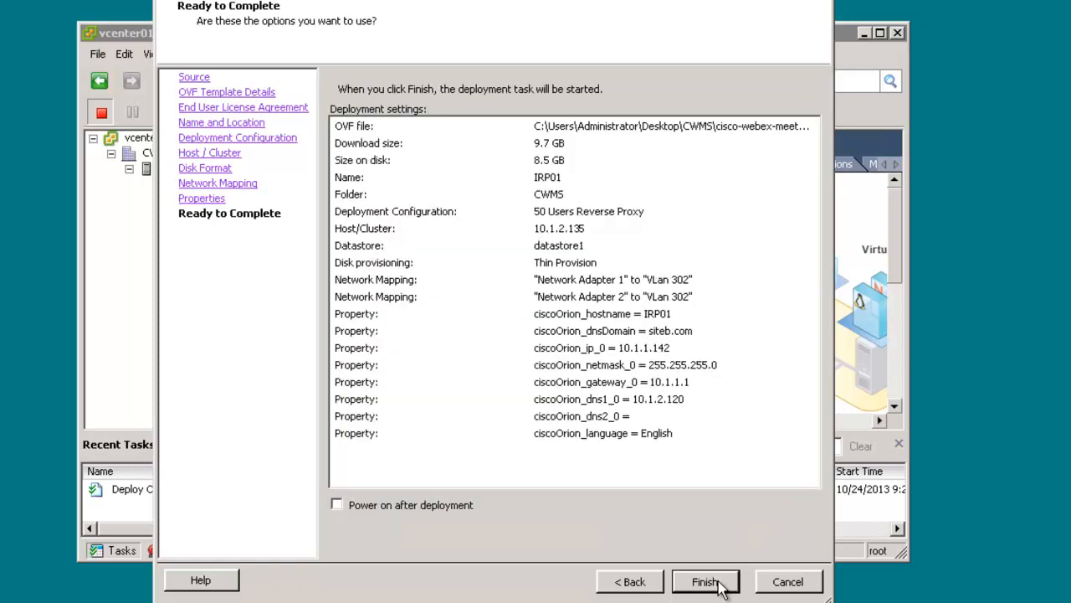
{"action": "left_click", "coordinate": [707, 581]}
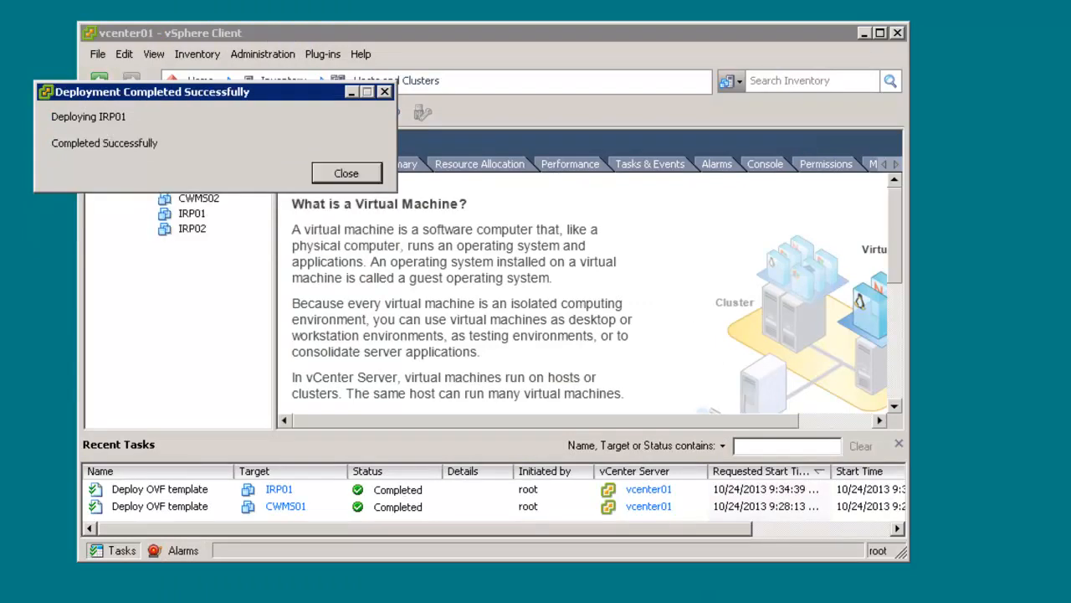
{"action": "left_click", "coordinate": [346, 173]}
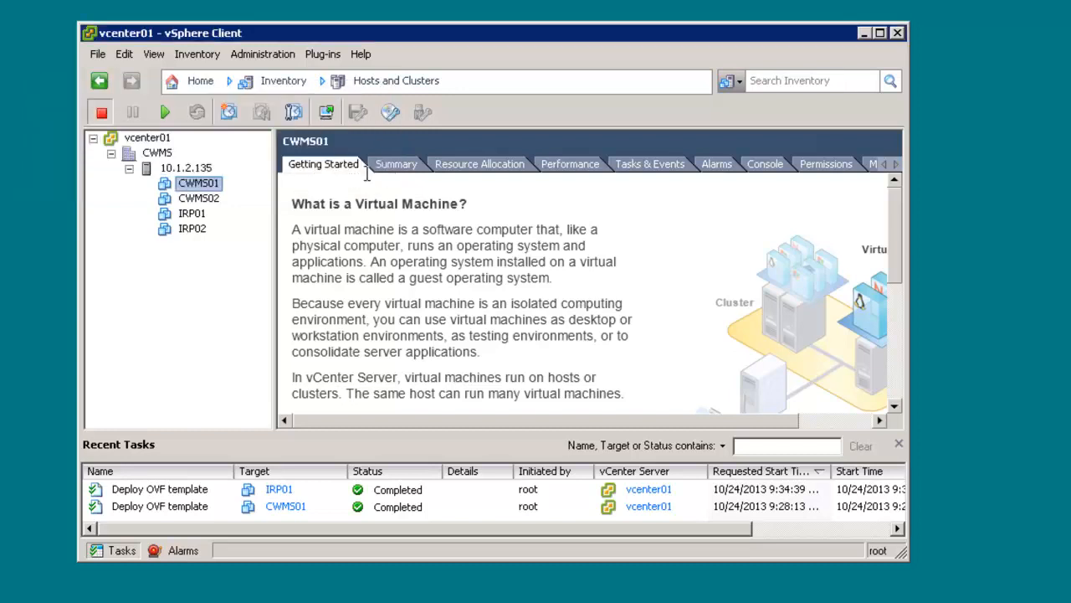
Review CWMS01's memory and CPU hardware settings and its vApp networking properties in the virtual machine settings
{"action": "right_click", "coordinate": [201, 185]}
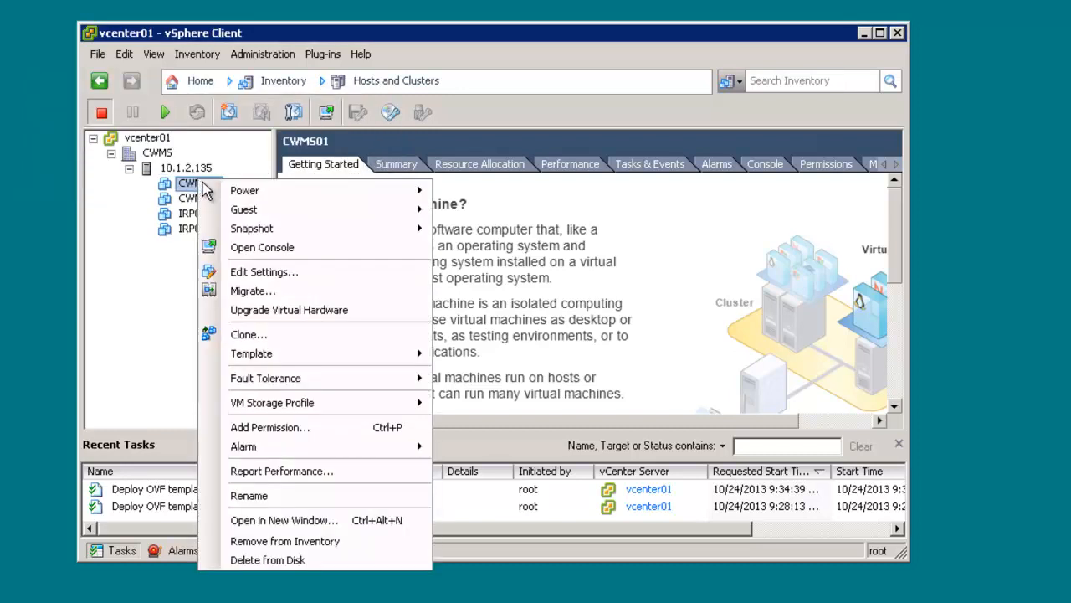
{"action": "left_click", "coordinate": [306, 274]}
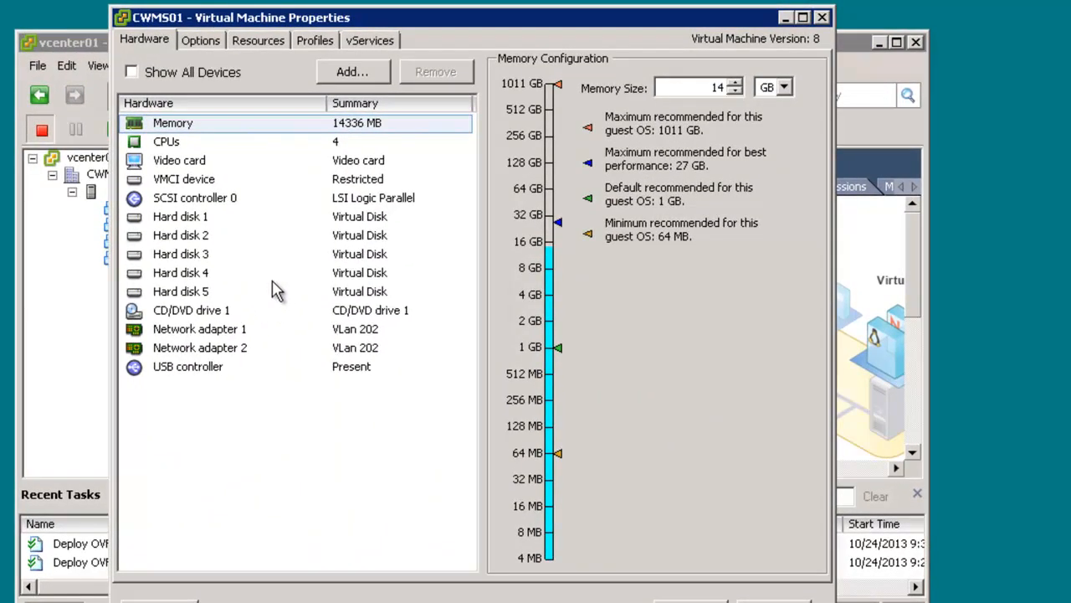
{"action": "left_click", "coordinate": [358, 145]}
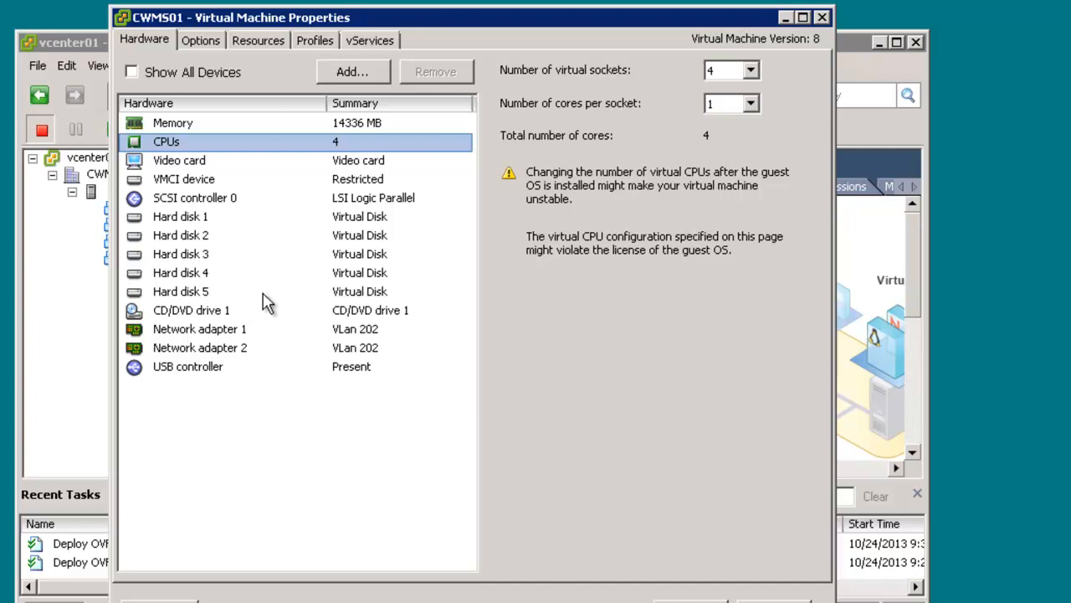
{"action": "left_click", "coordinate": [201, 42]}
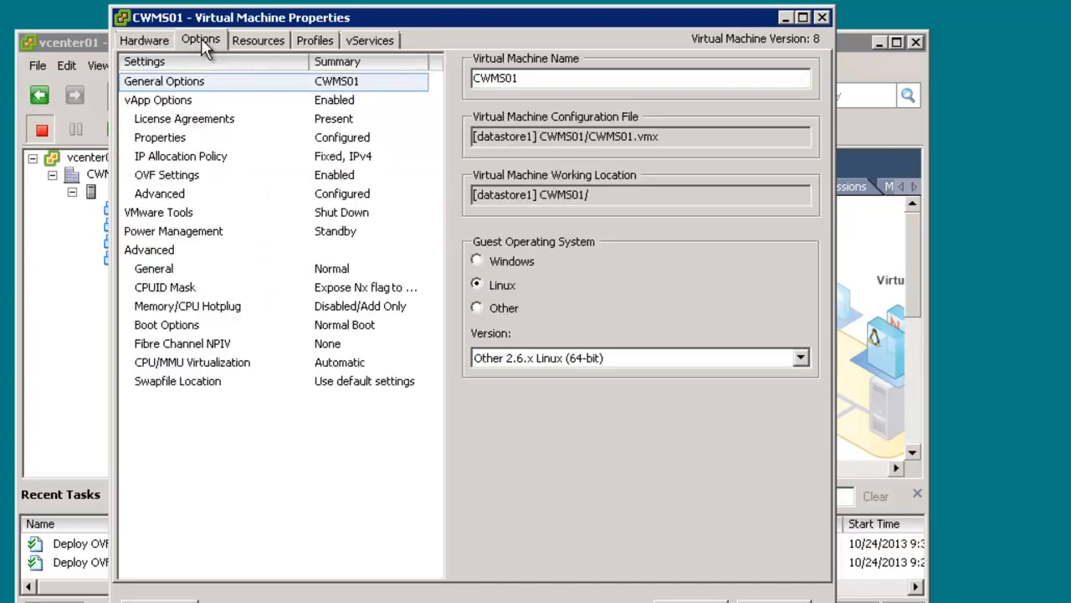
{"action": "left_click", "coordinate": [186, 143]}
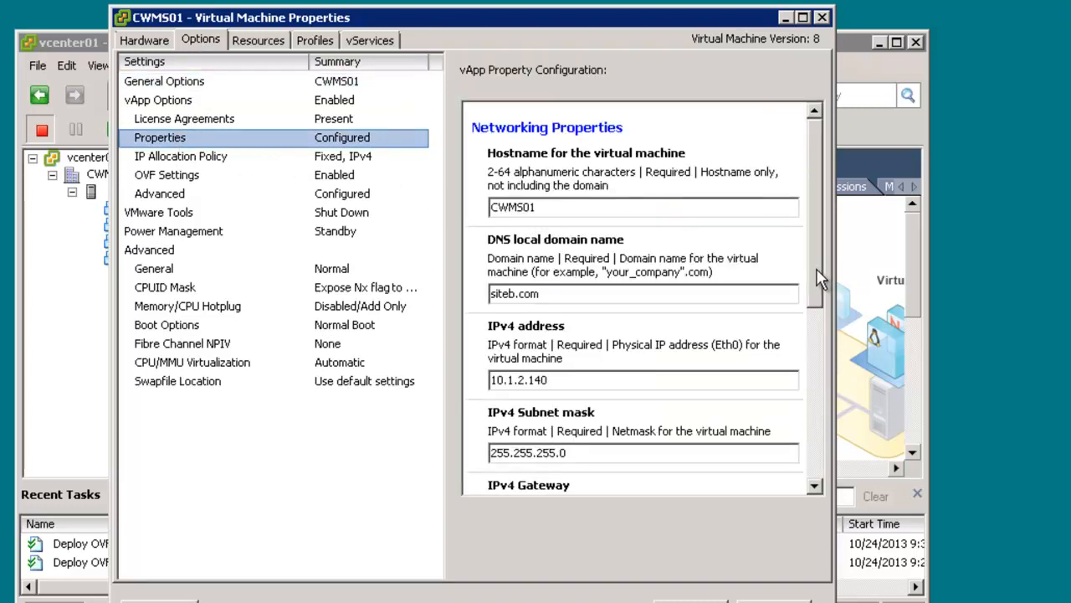
{"action": "left_click_drag", "start_coordinate": [819, 310], "coordinate": [829, 437]}
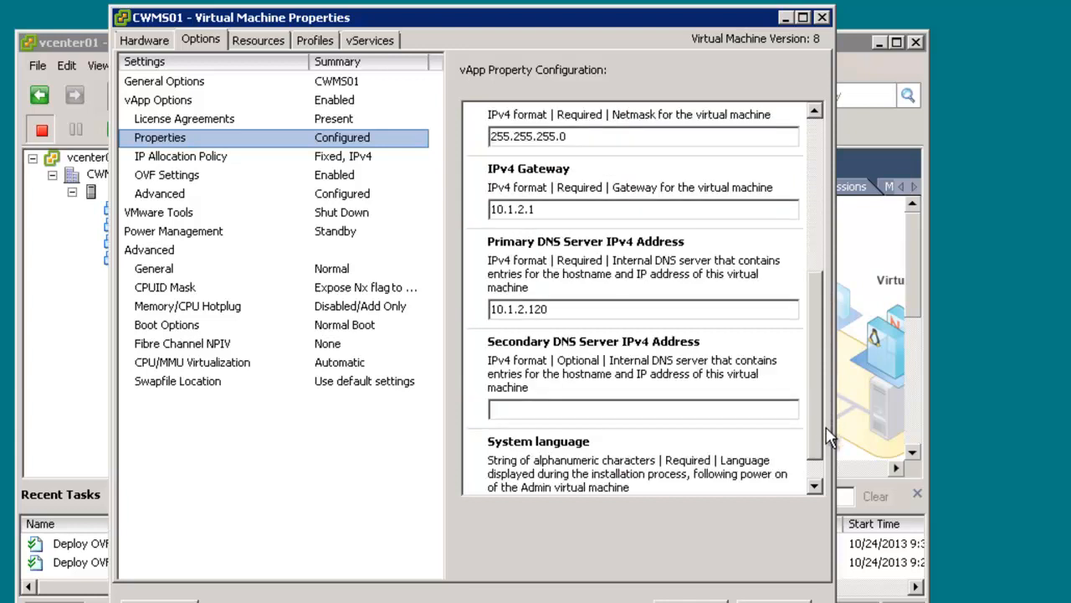
{"action": "left_click", "coordinate": [820, 226]}
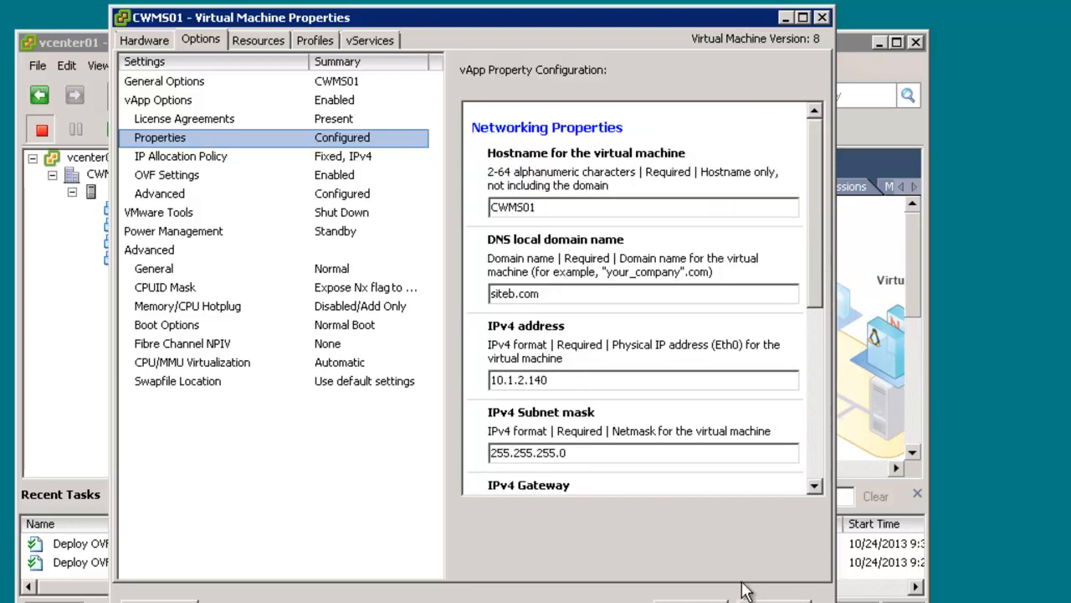
{"action": "left_click", "coordinate": [690, 601]}
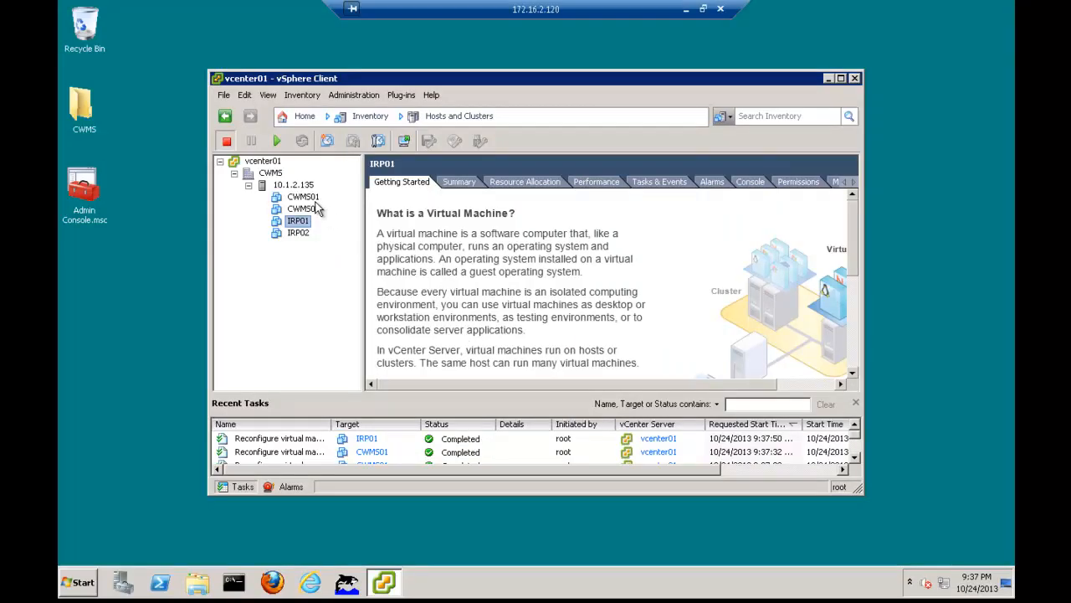
Power on the virtual machines CWMS01 and CWMS02
{"action": "left_click", "coordinate": [311, 199]}
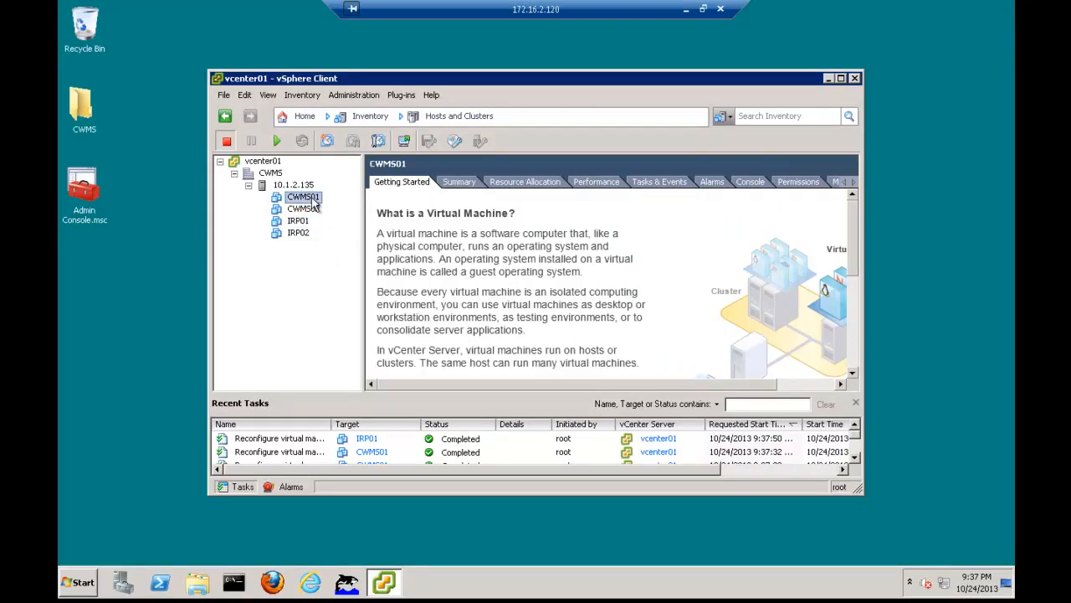
{"action": "left_click", "coordinate": [275, 143]}
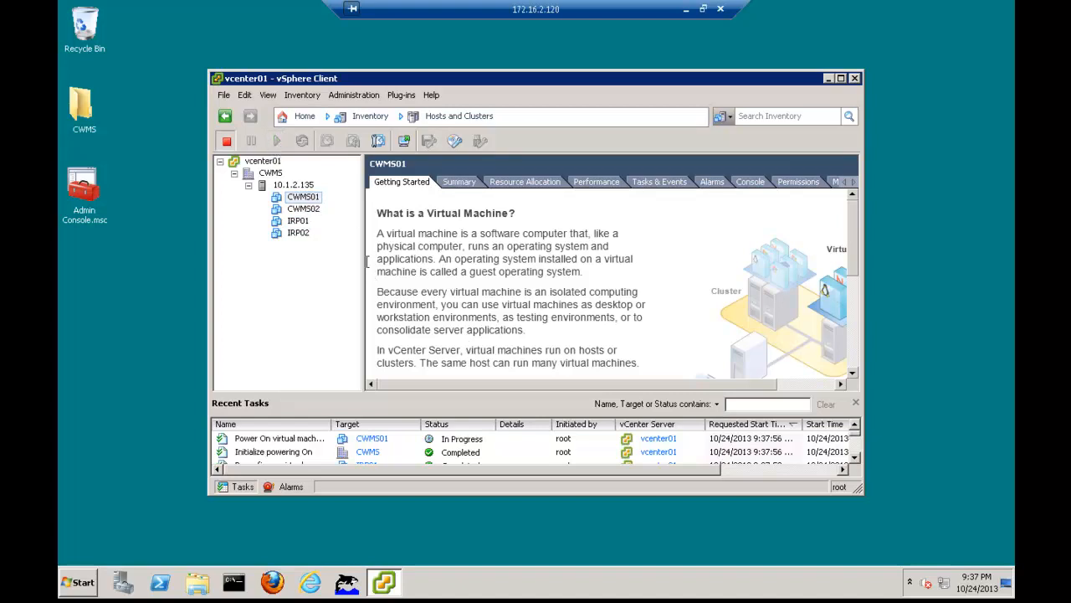
{"action": "left_click", "coordinate": [316, 210]}
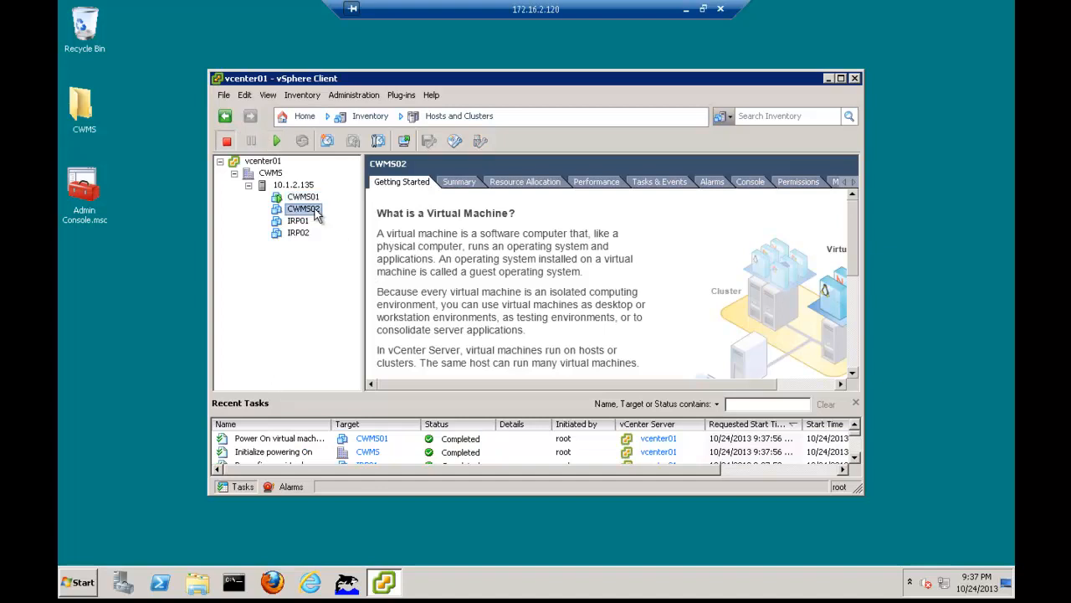
{"action": "right_click", "coordinate": [316, 213]}
{"action": "mouse_move", "coordinate": [343, 220]}
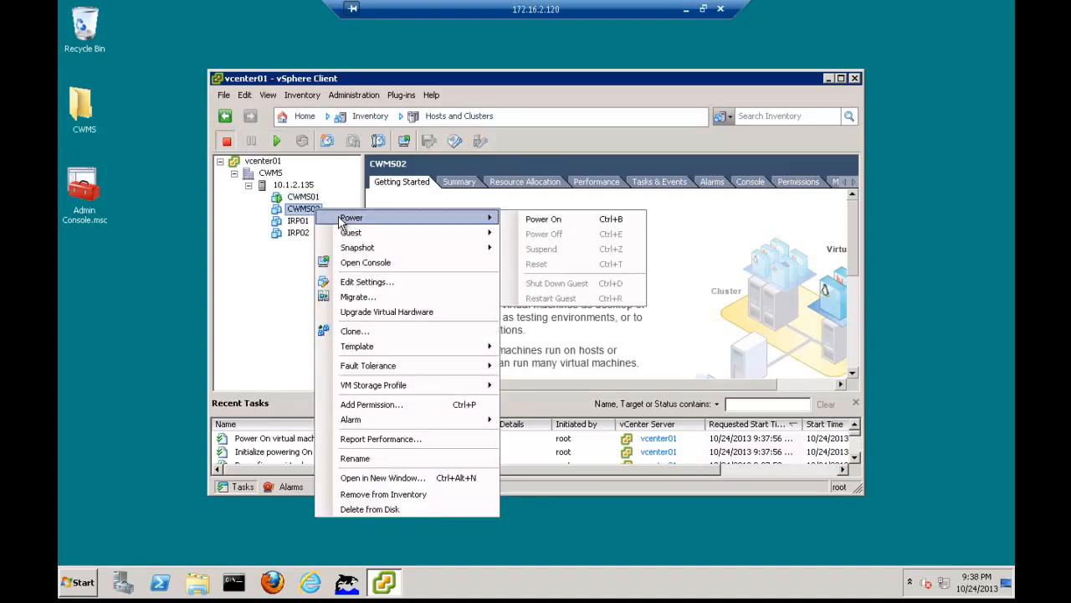
{"action": "left_click", "coordinate": [623, 222]}
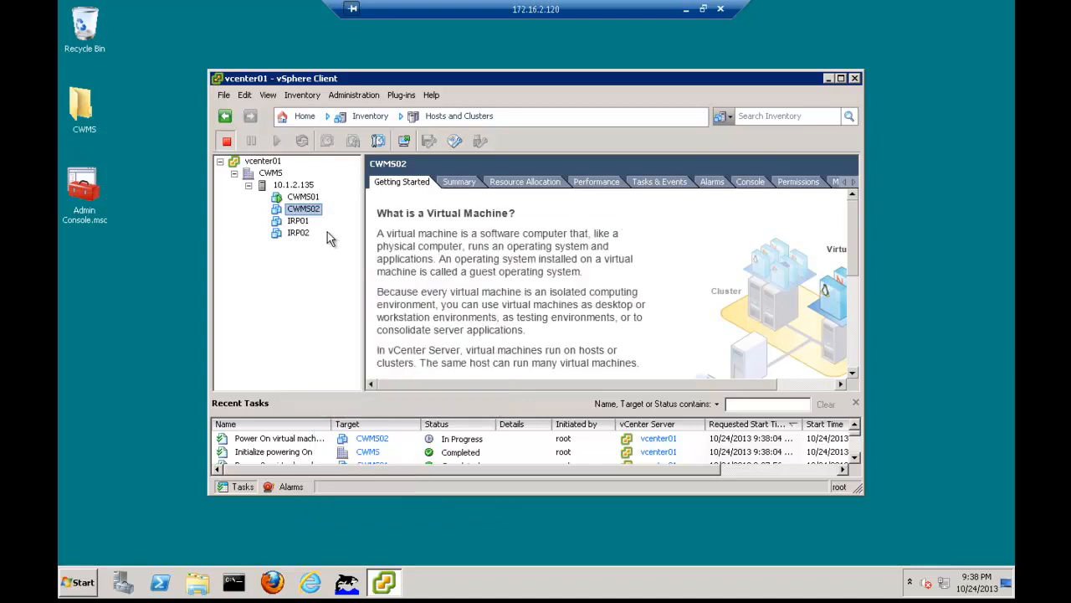
Power on the virtual machines IRP01 and IRP02
{"action": "left_click", "coordinate": [298, 221]}
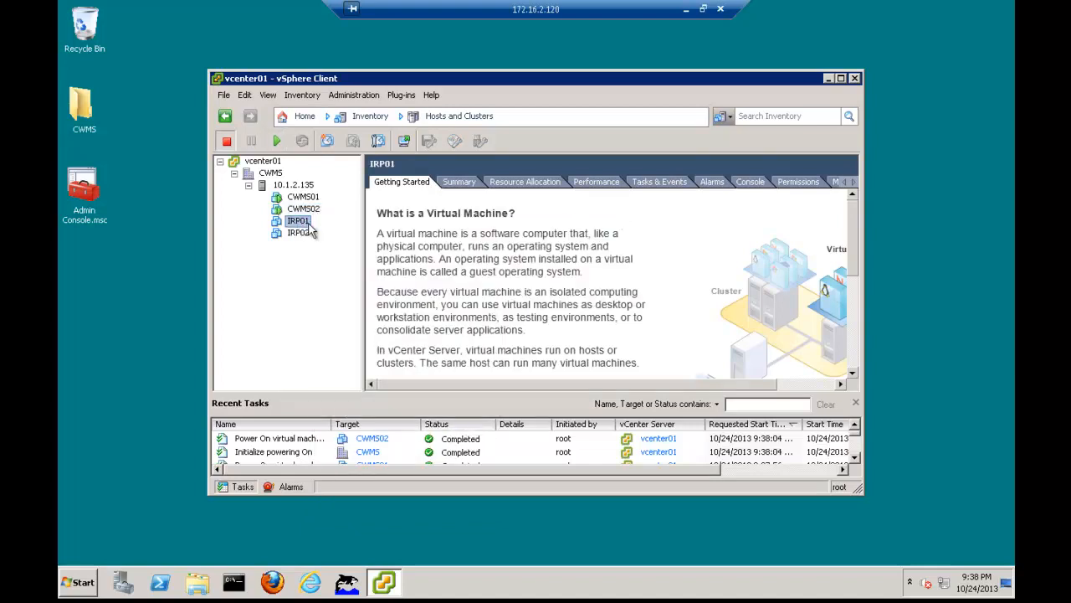
{"action": "left_click_drag", "start_coordinate": [852, 263], "coordinate": [851, 370]}
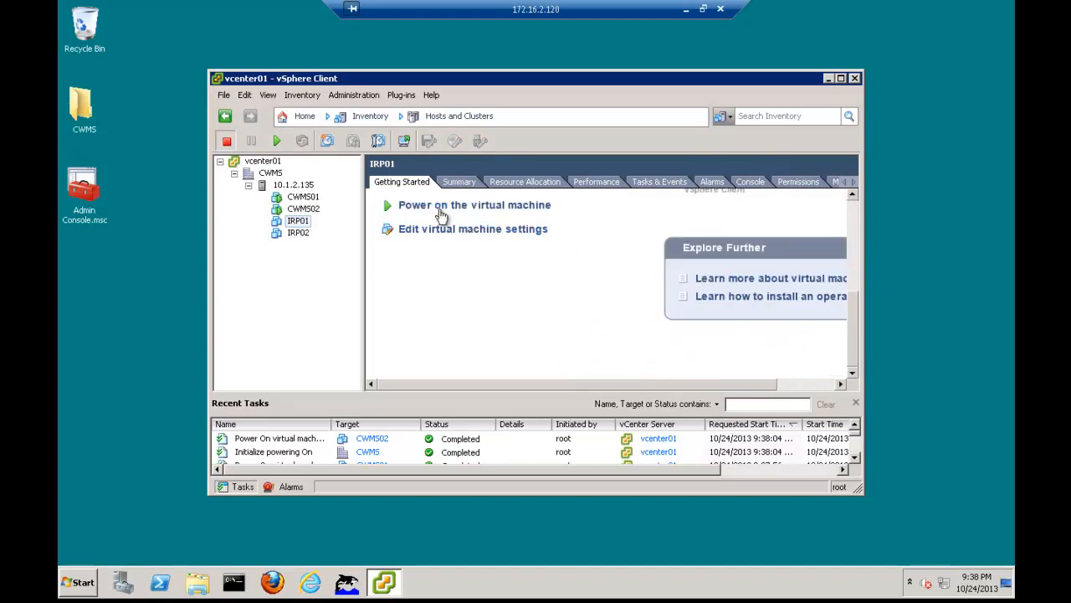
{"action": "left_click", "coordinate": [442, 207]}
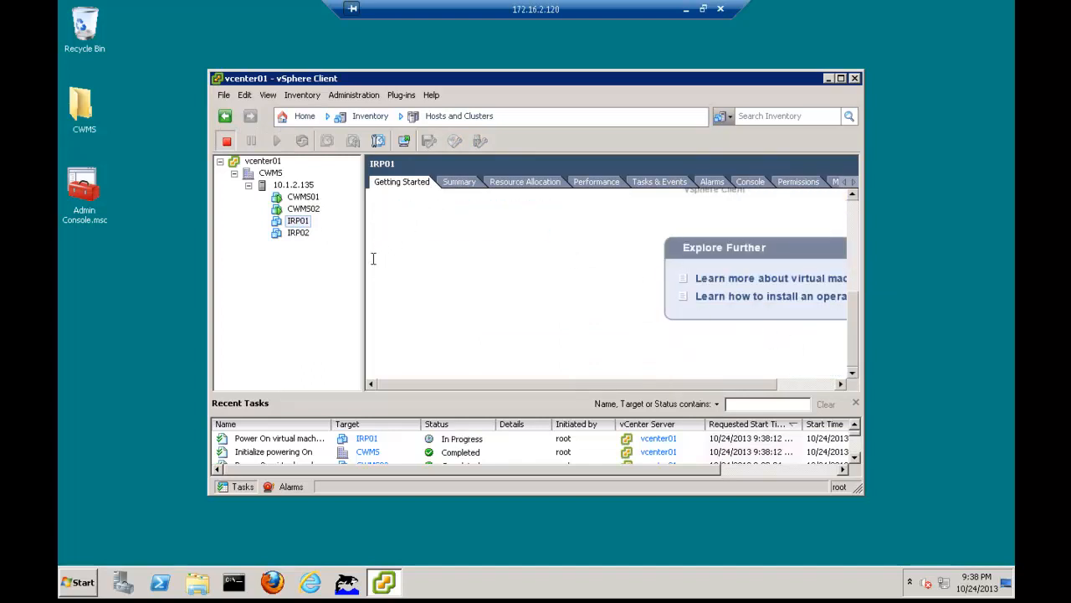
{"action": "left_click", "coordinate": [297, 233]}
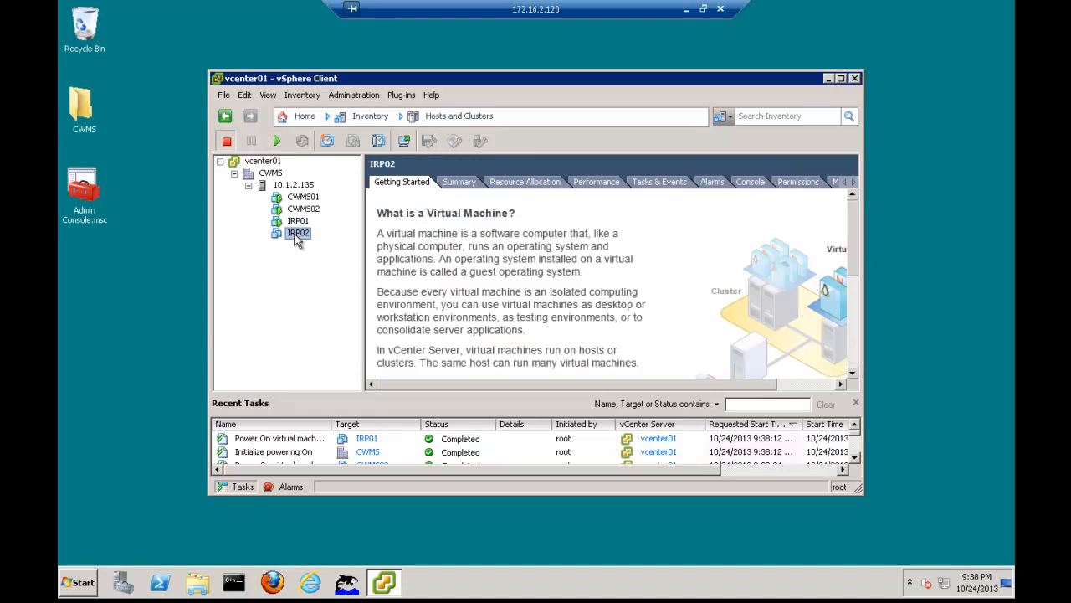
{"action": "key", "text": "ctrl+b"}
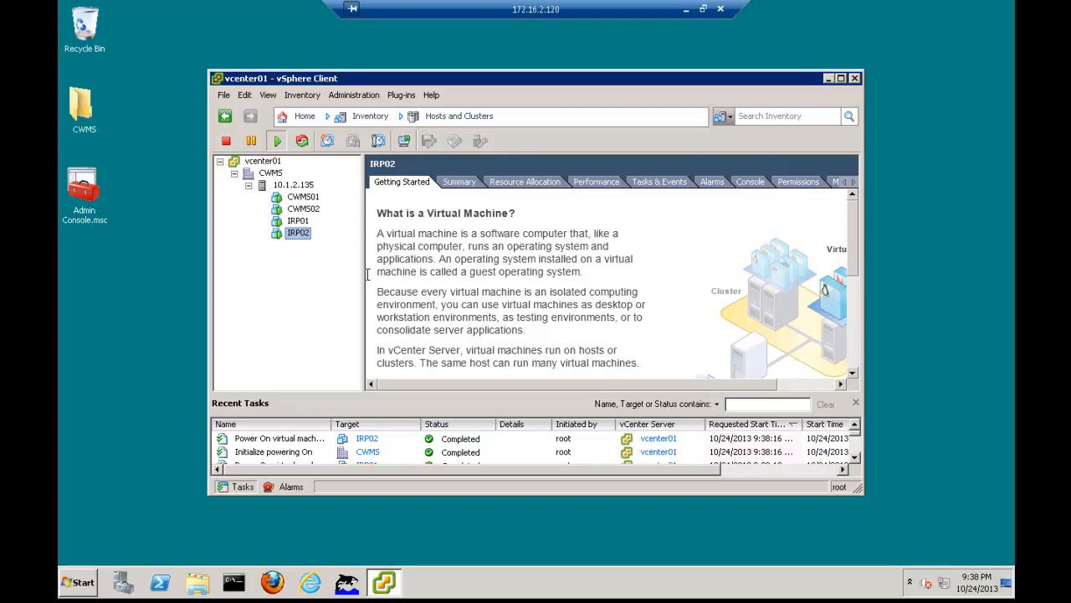
Open CWMS01's console, view its deployment results and configuration URL, and release the cursor from the console
{"action": "left_click", "coordinate": [305, 197]}
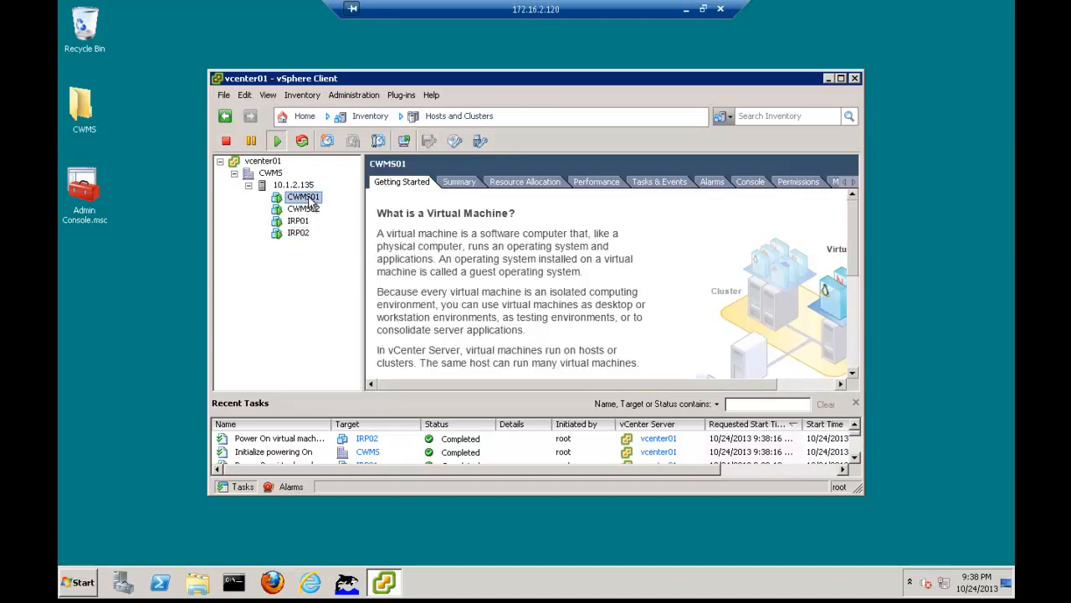
{"action": "left_click", "coordinate": [405, 142]}
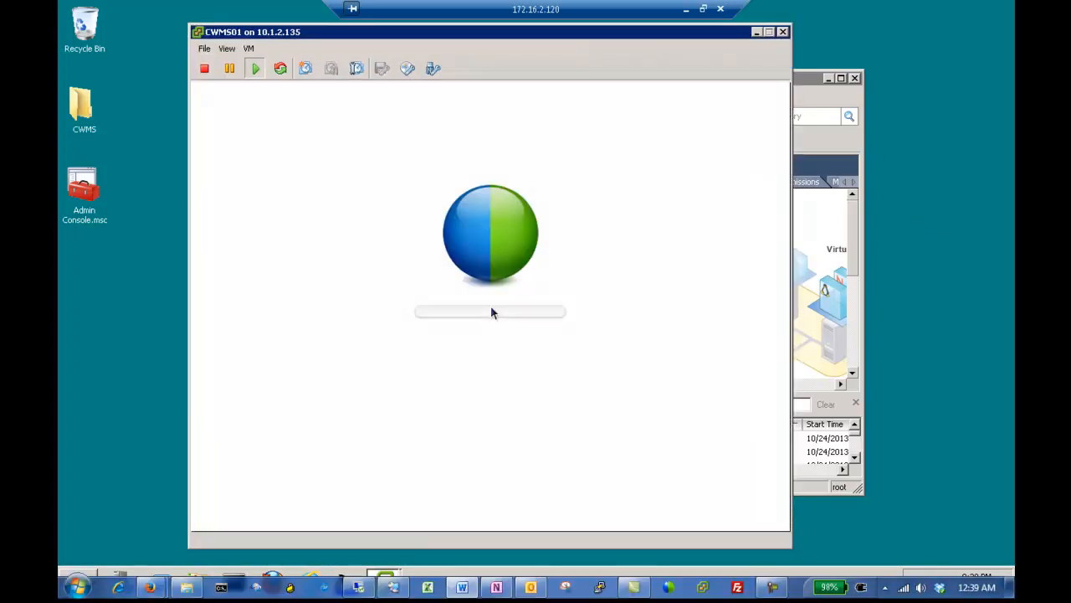
{"action": "left_click", "coordinate": [724, 310]}
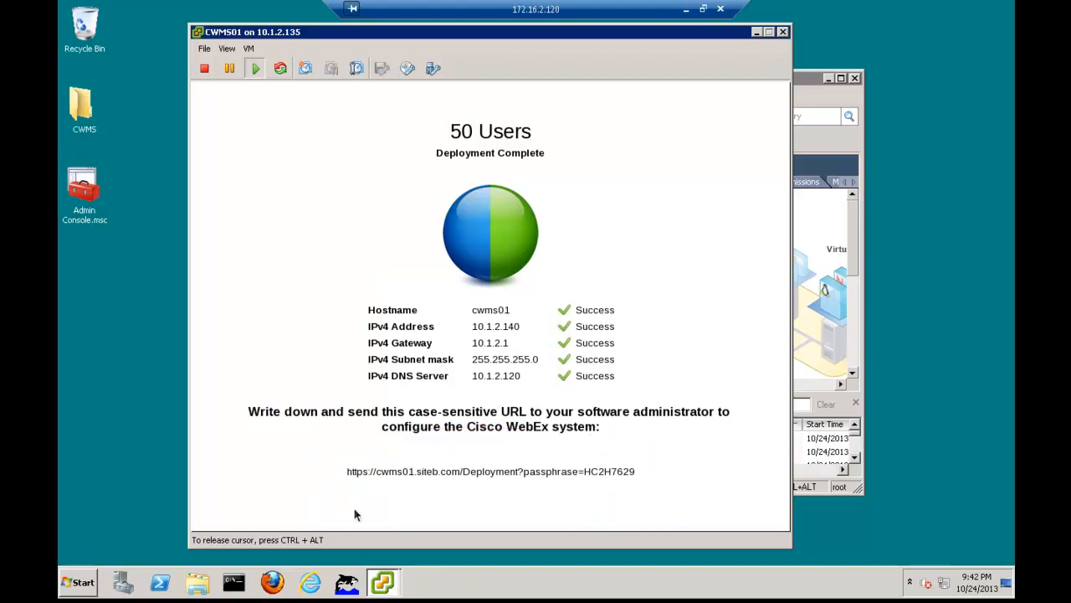
{"action": "key", "text": "ctrl+alt"}
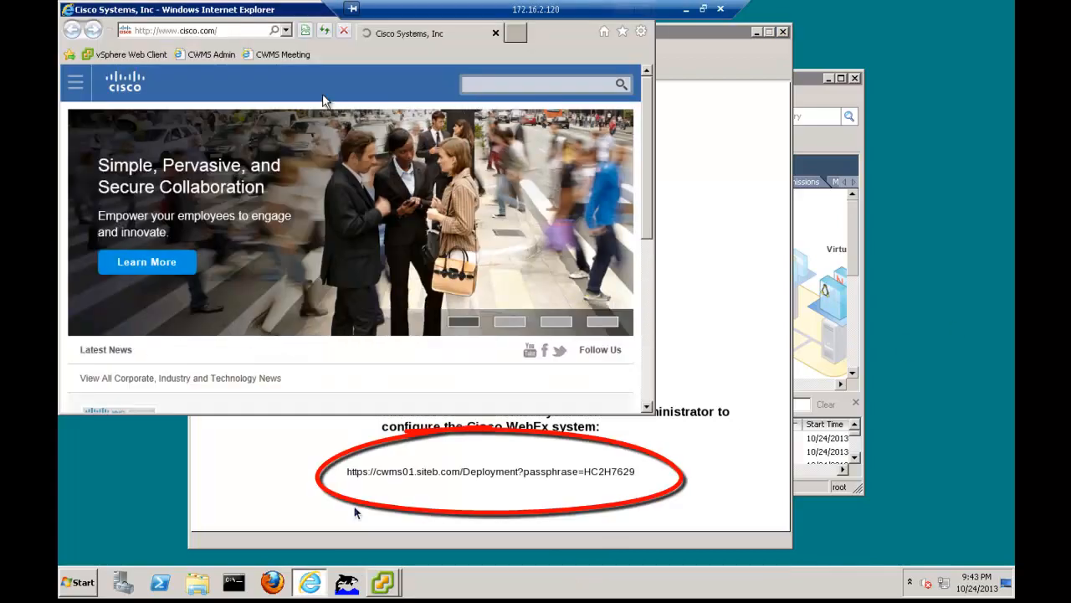
{"action": "left_click", "coordinate": [222, 31]}
{"action": "type", "text": "https"}
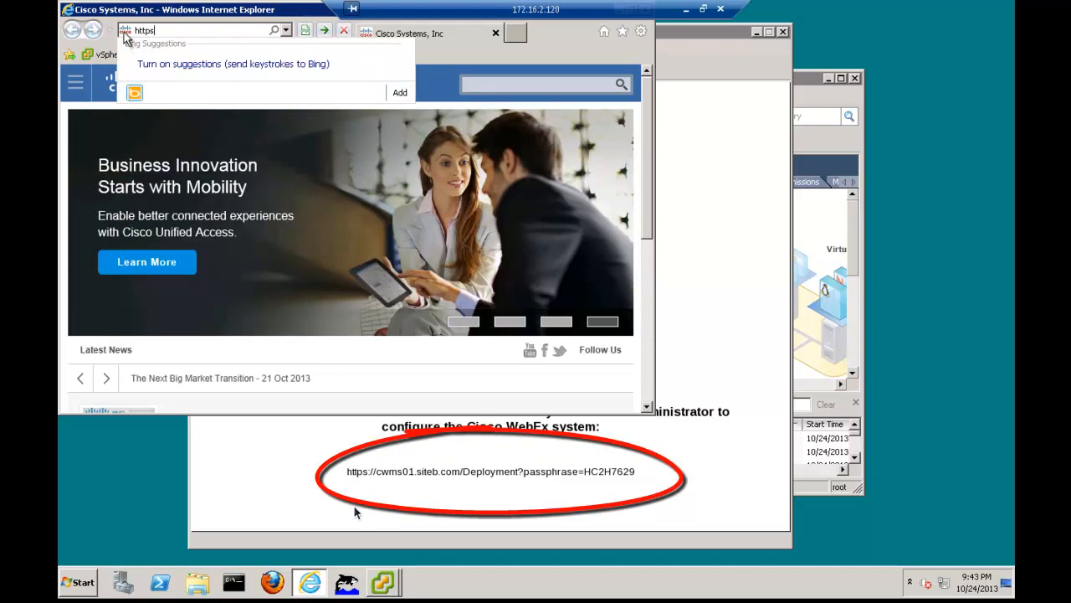
{"action": "type", "text": "://"}
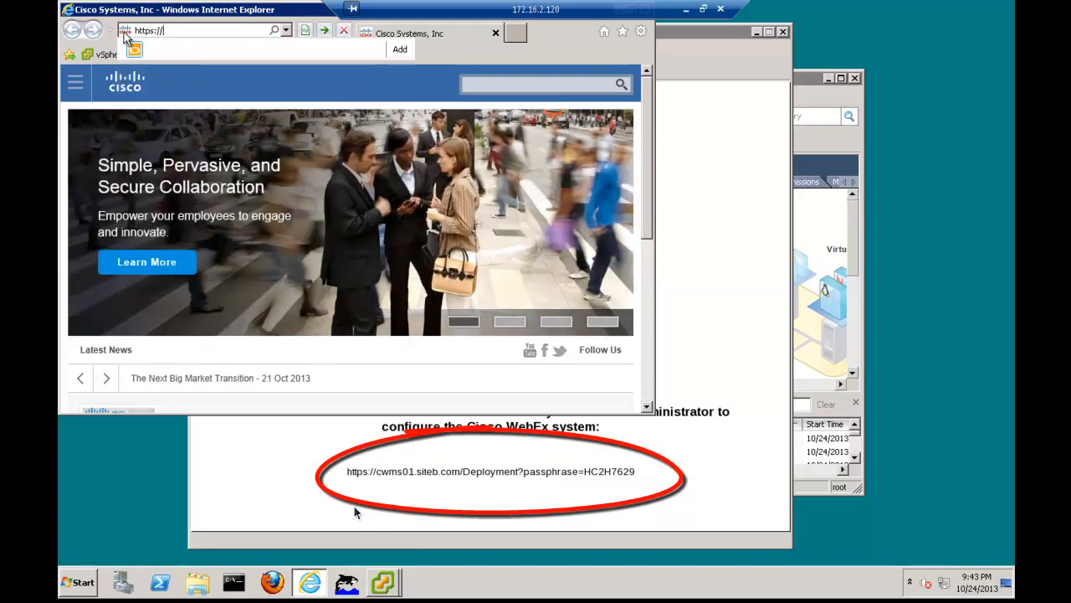
{"action": "type", "text": "cwms0"}
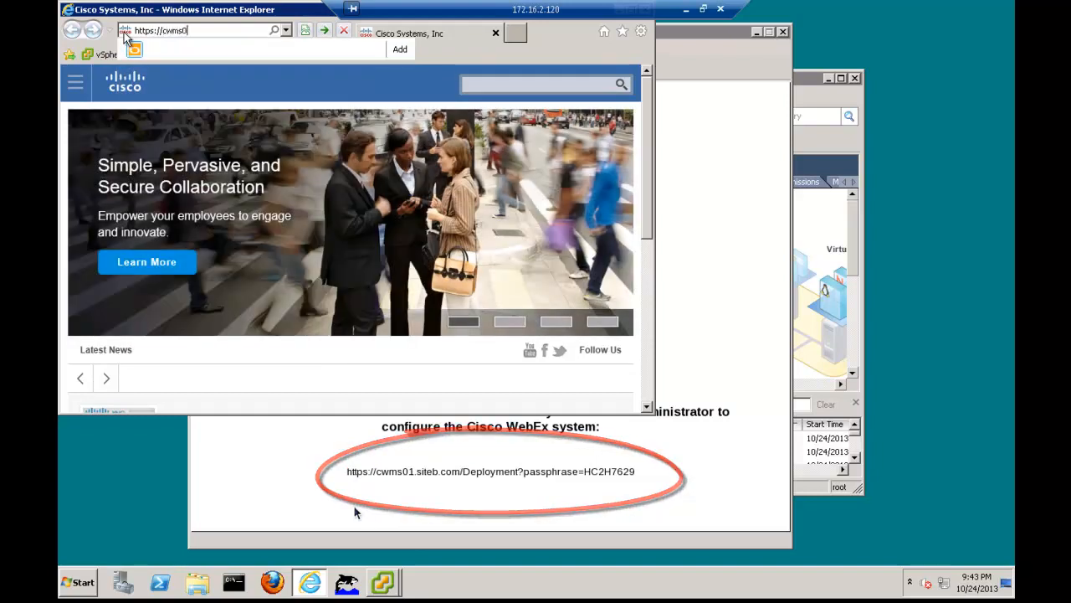
{"action": "type", "text": "1.siteb"}
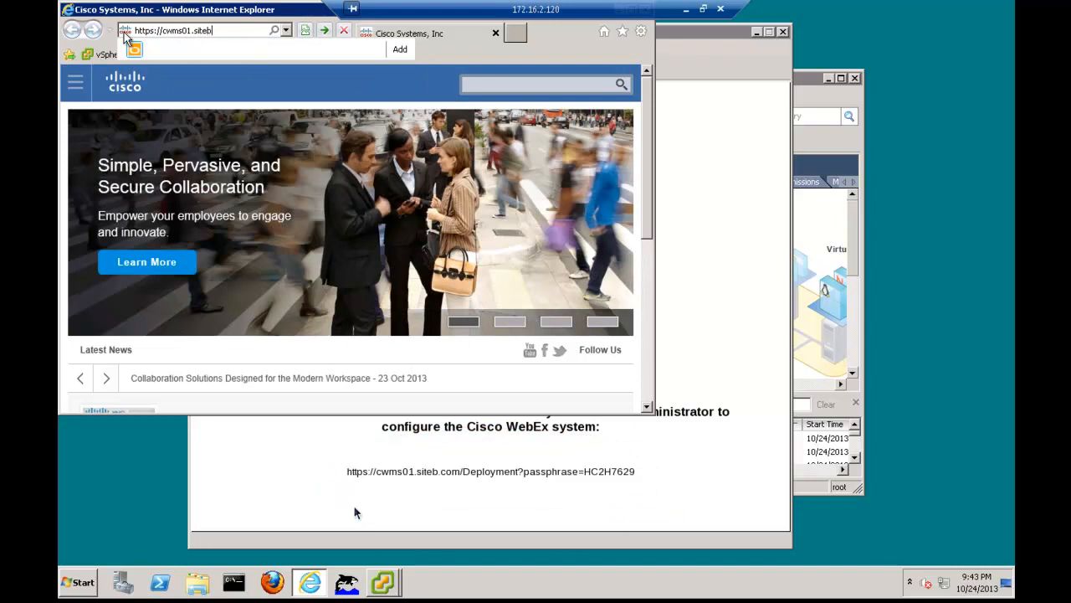
{"action": "type", "text": ".com/Deployment"}
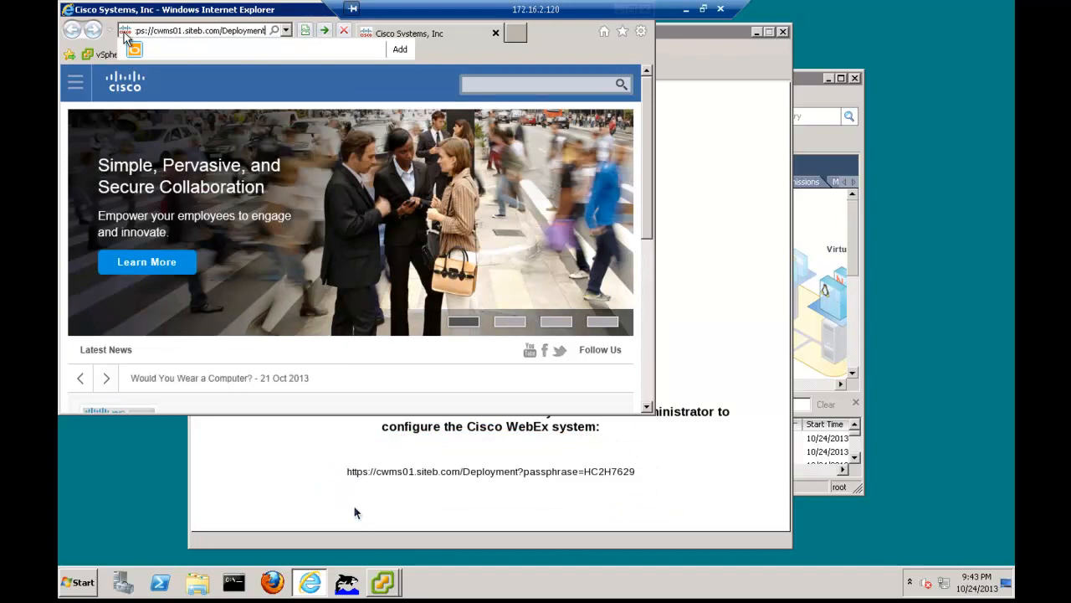
{"action": "type", "text": "?pa"}
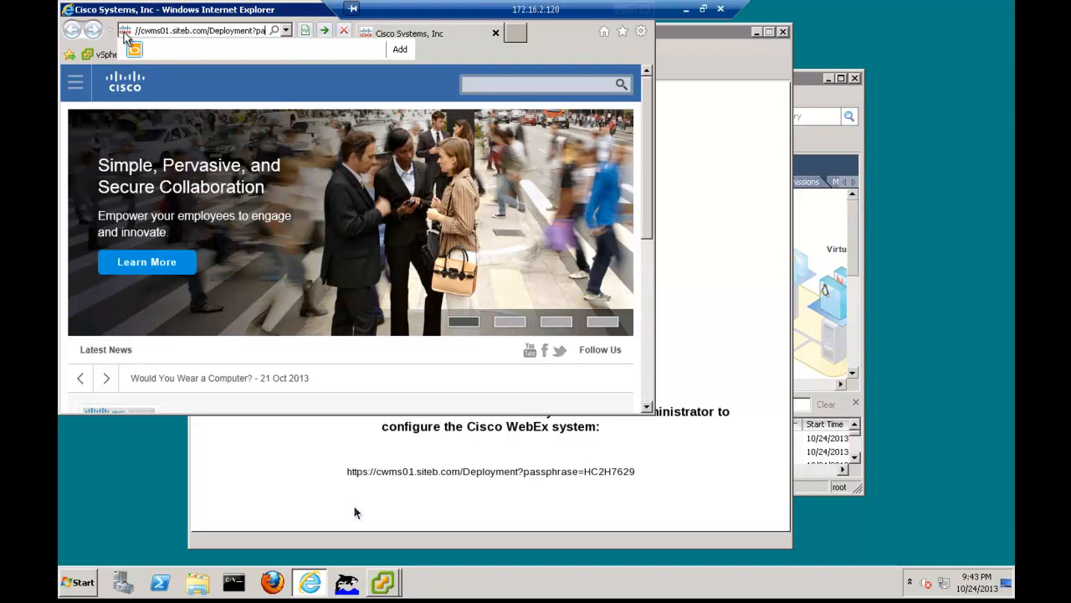
{"action": "type", "text": "ssphrase="}
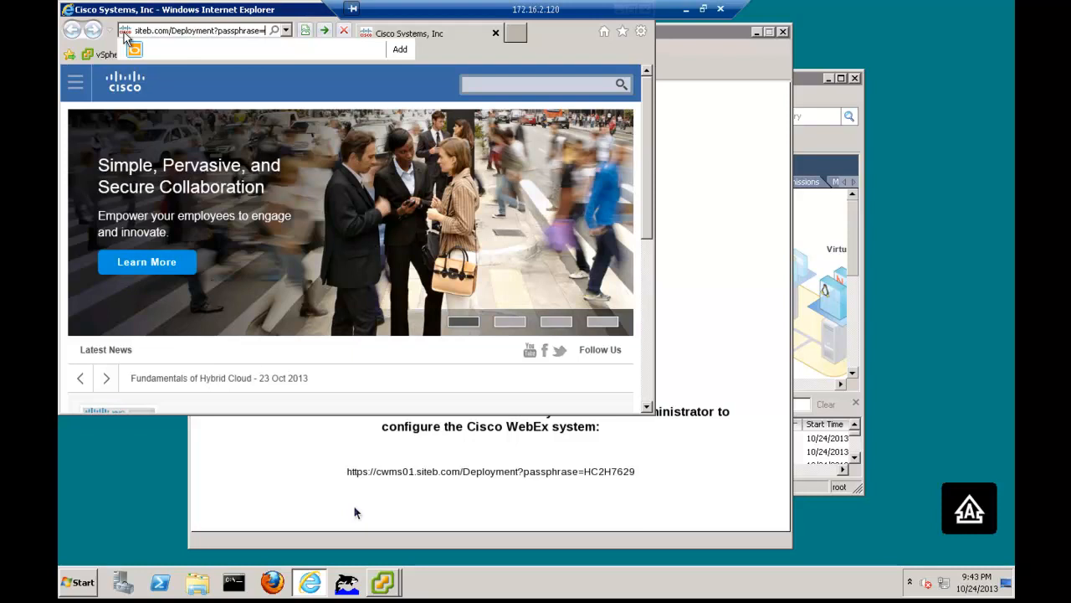
{"action": "type", "text": "HC2H"}
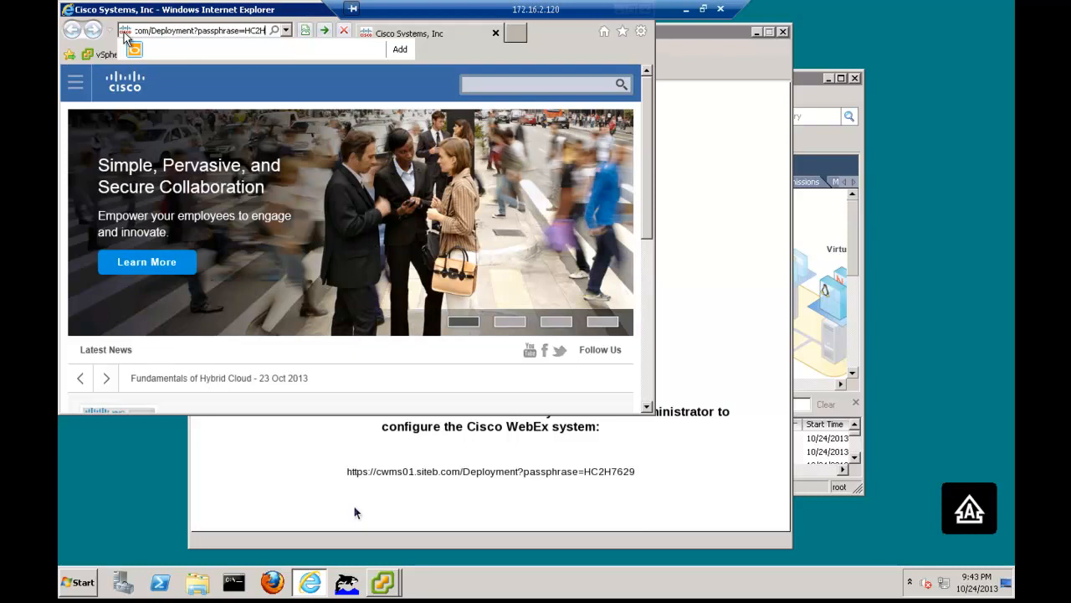
{"action": "type", "text": "76"}
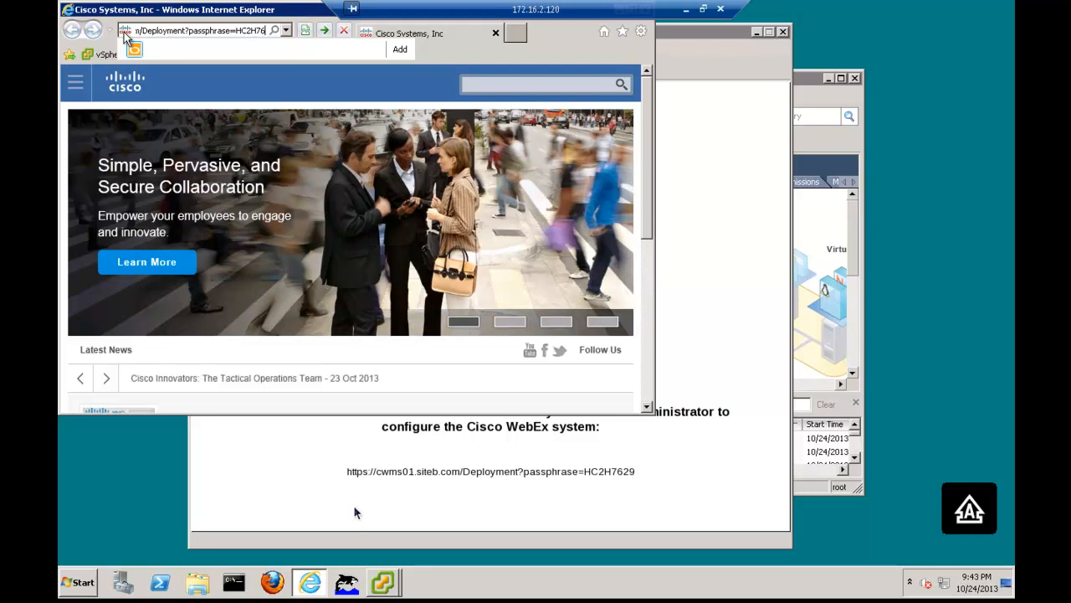
{"action": "type", "text": "29"}
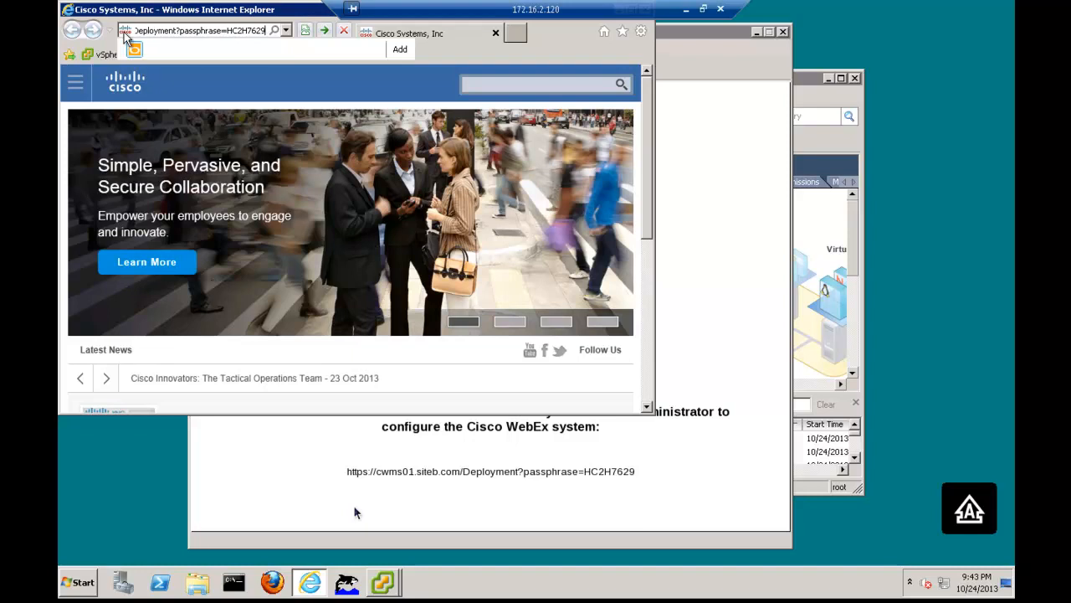
{"action": "double_click", "coordinate": [160, 11]}
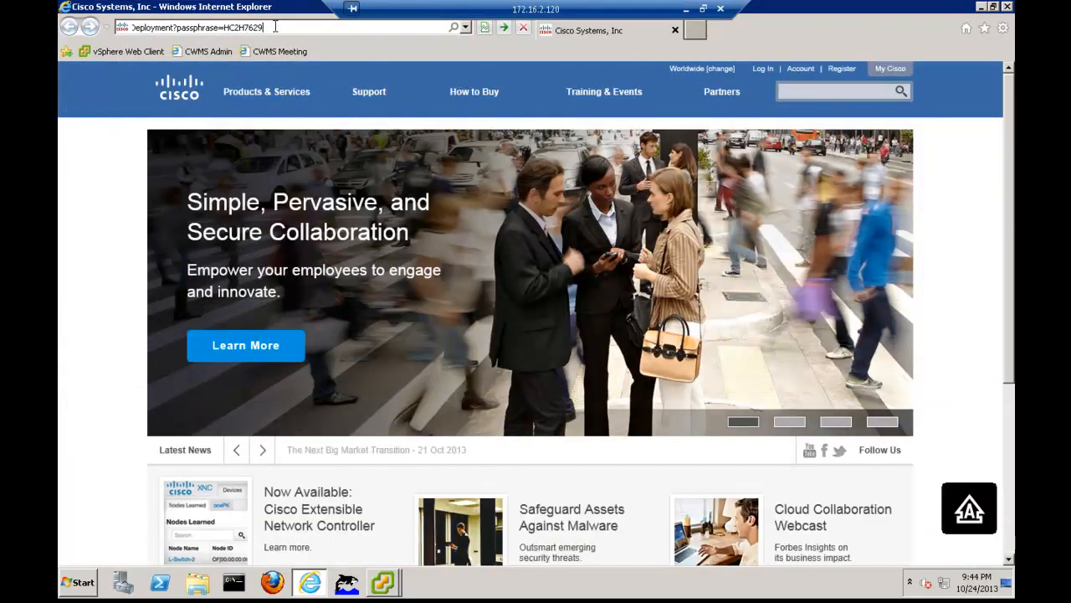
{"action": "key", "text": "Return"}
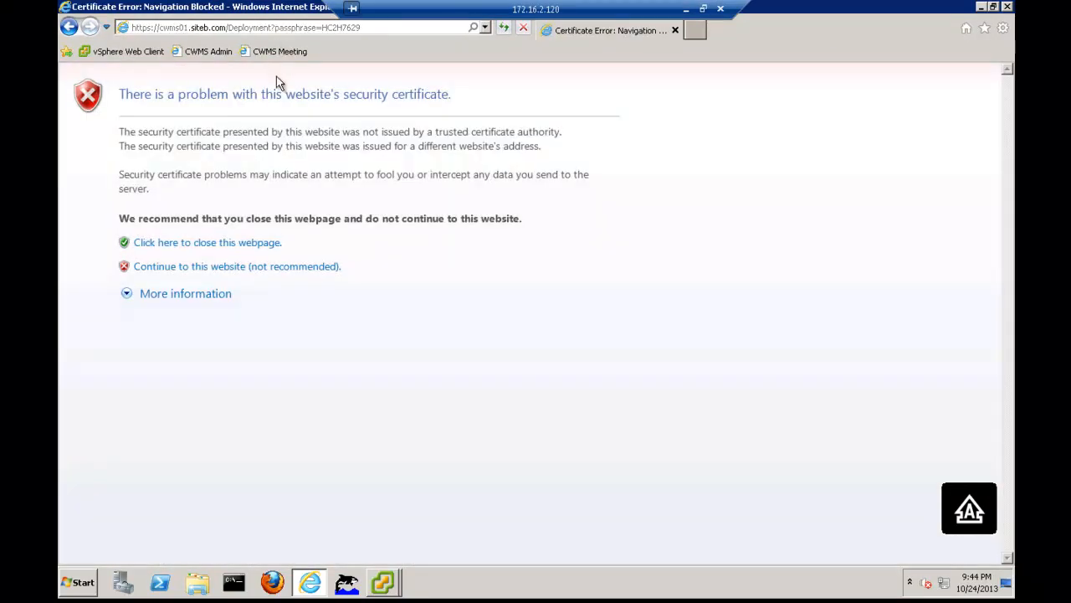
{"action": "left_click", "coordinate": [223, 267]}
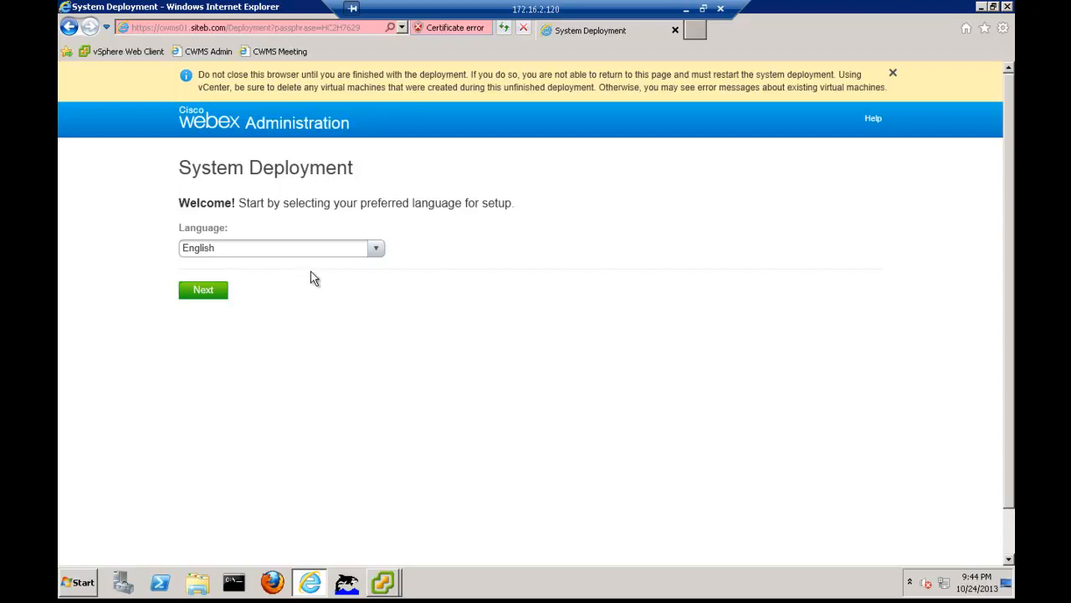
Review the available setup languages, keep English, and proceed with the system deployment
{"action": "left_click", "coordinate": [377, 252]}
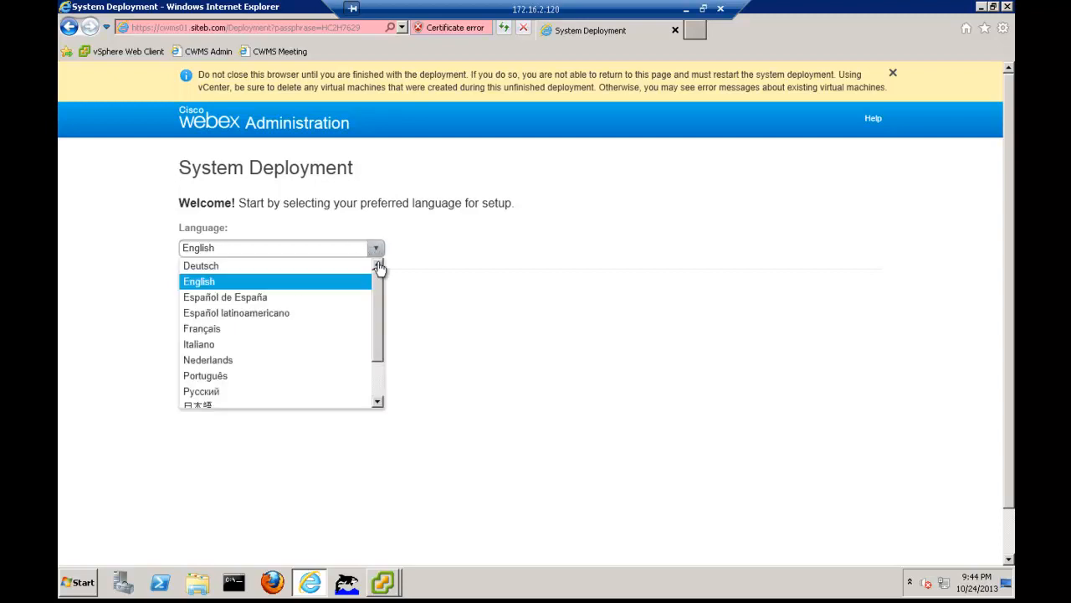
{"action": "mouse_move", "coordinate": [379, 289]}
{"action": "left_mouse_down"}
{"action": "mouse_move", "coordinate": [376, 353]}
{"action": "mouse_move", "coordinate": [374, 271]}
{"action": "left_mouse_up"}
{"action": "left_click", "coordinate": [376, 248]}
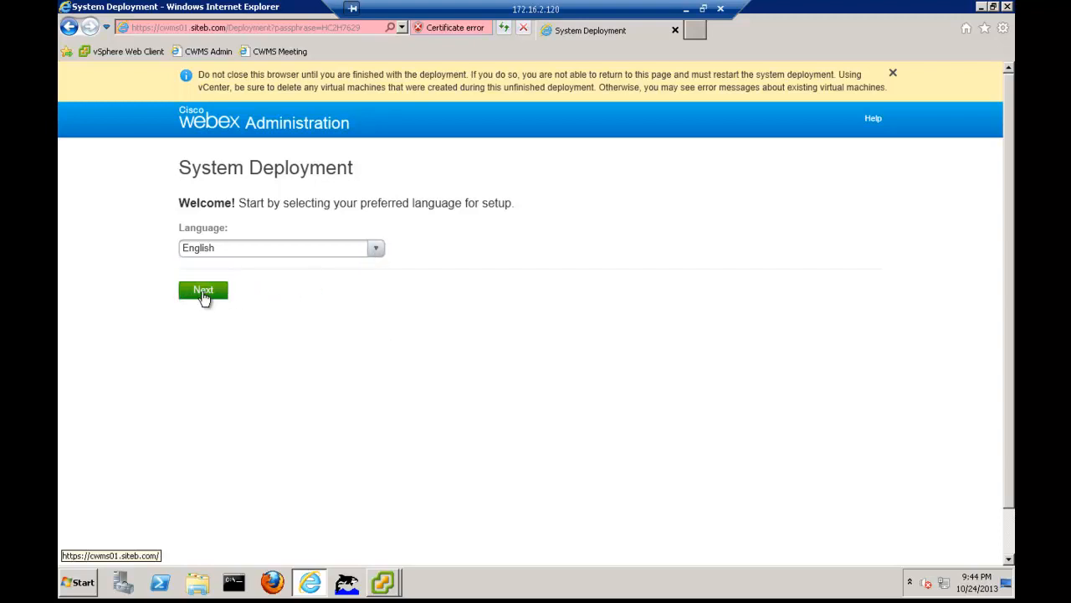
{"action": "left_click", "coordinate": [203, 293]}
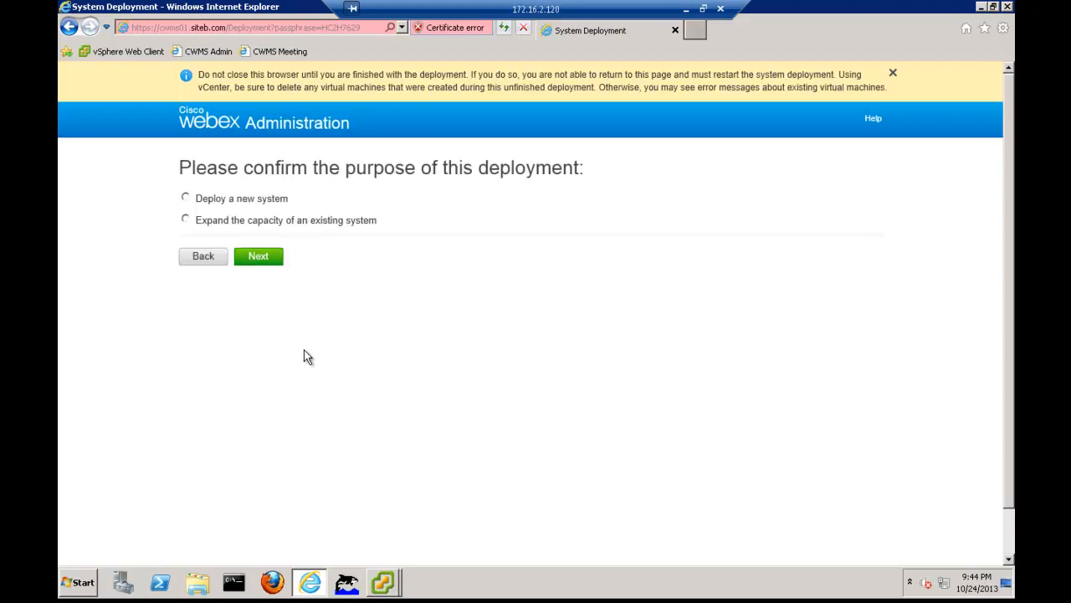
Choose to deploy a new system and accept the 50 Users system size
{"action": "left_click", "coordinate": [187, 199]}
{"action": "left_click", "coordinate": [257, 256]}
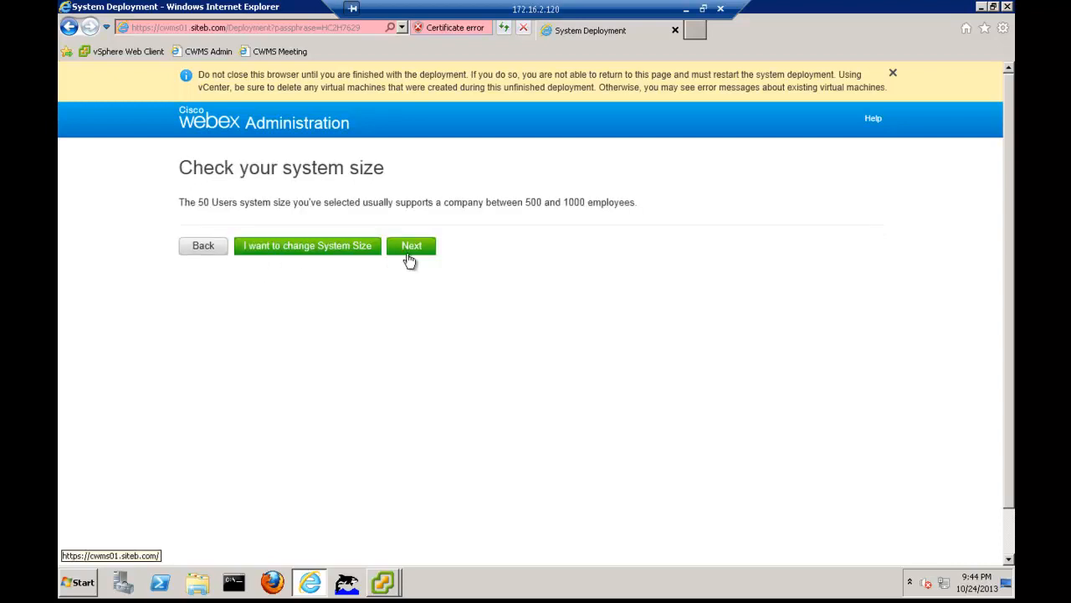
{"action": "left_click", "coordinate": [427, 251]}
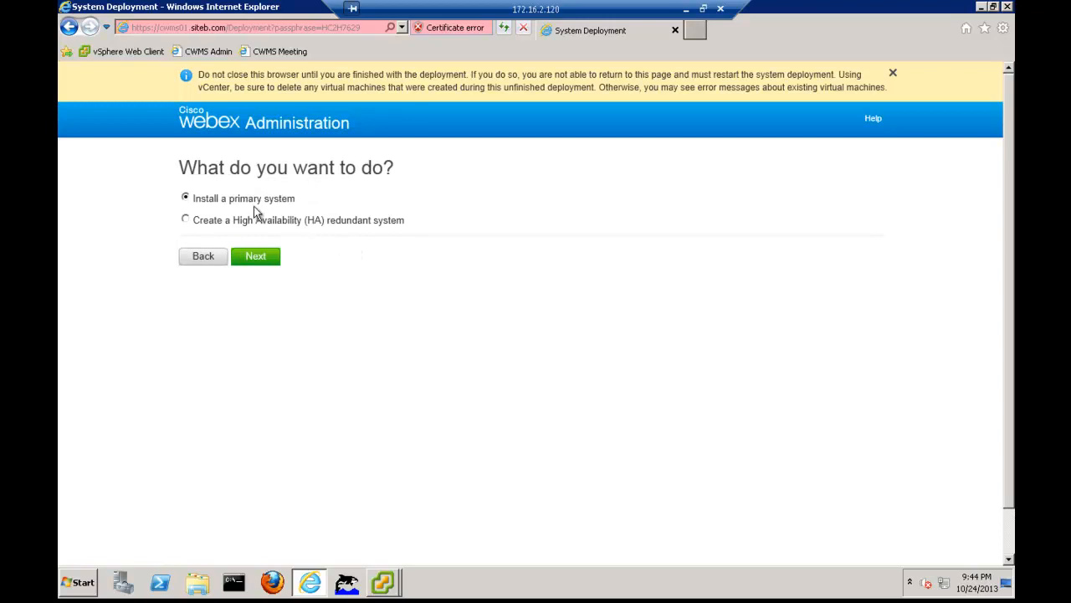
Proceed with installing a primary system and select Manual as the virtual machine deployment mode
{"action": "left_click", "coordinate": [255, 260]}
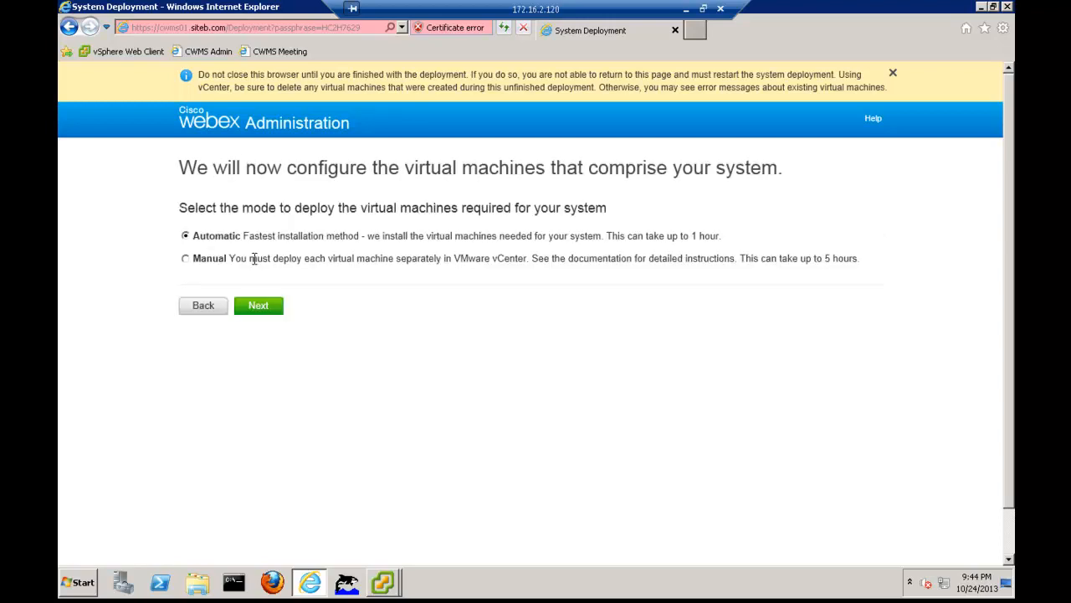
{"action": "left_click", "coordinate": [185, 261]}
{"action": "left_click", "coordinate": [261, 308]}
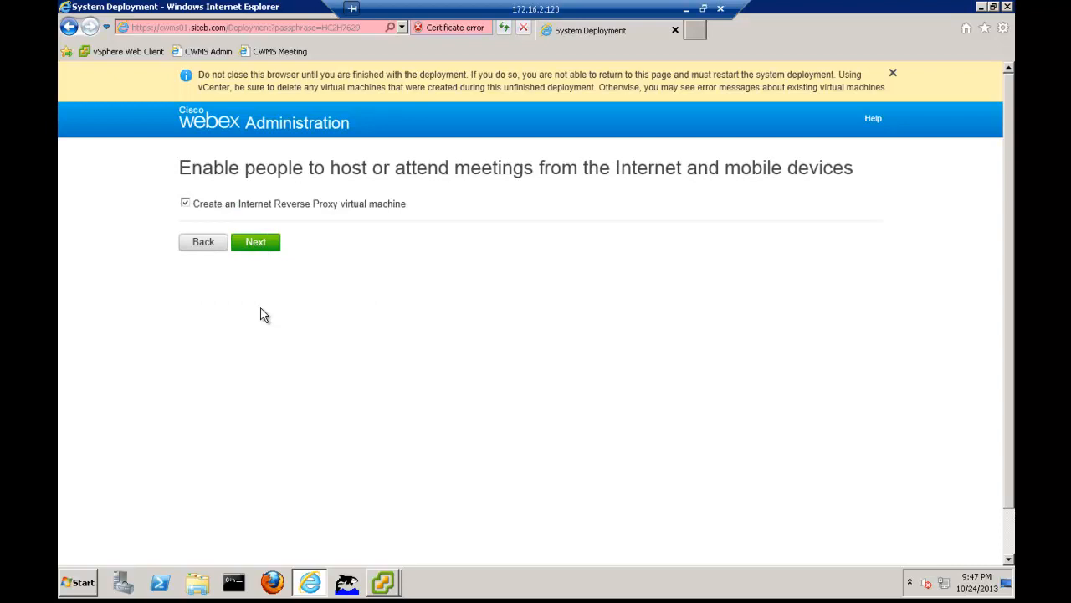
Keep the Internet Reverse Proxy virtual machine enabled and set the public VIP address to 10.1.1.139
{"action": "left_click", "coordinate": [249, 242]}
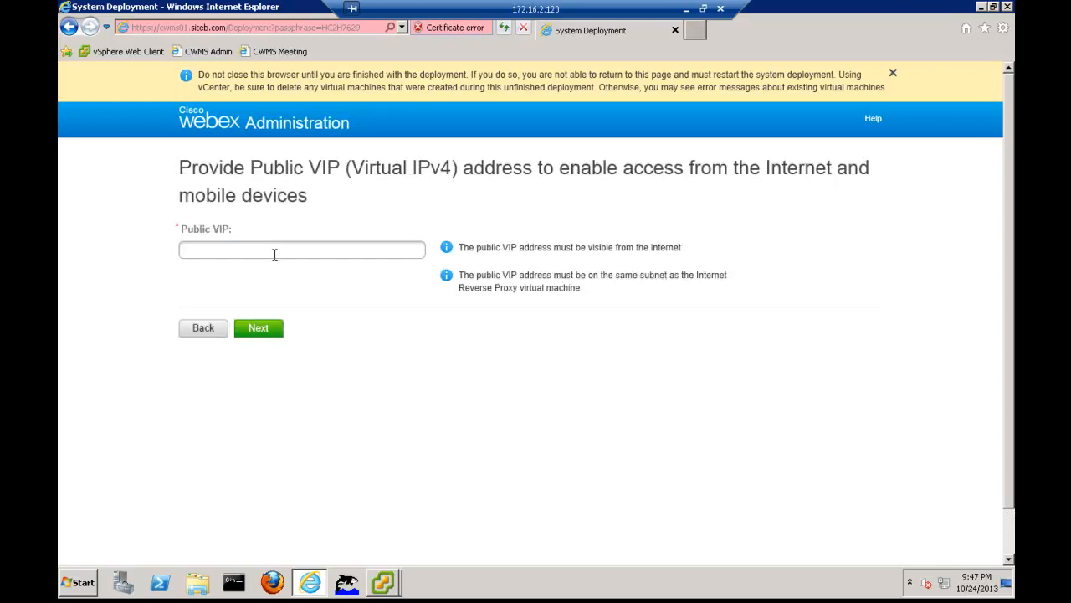
{"action": "left_click", "coordinate": [273, 254]}
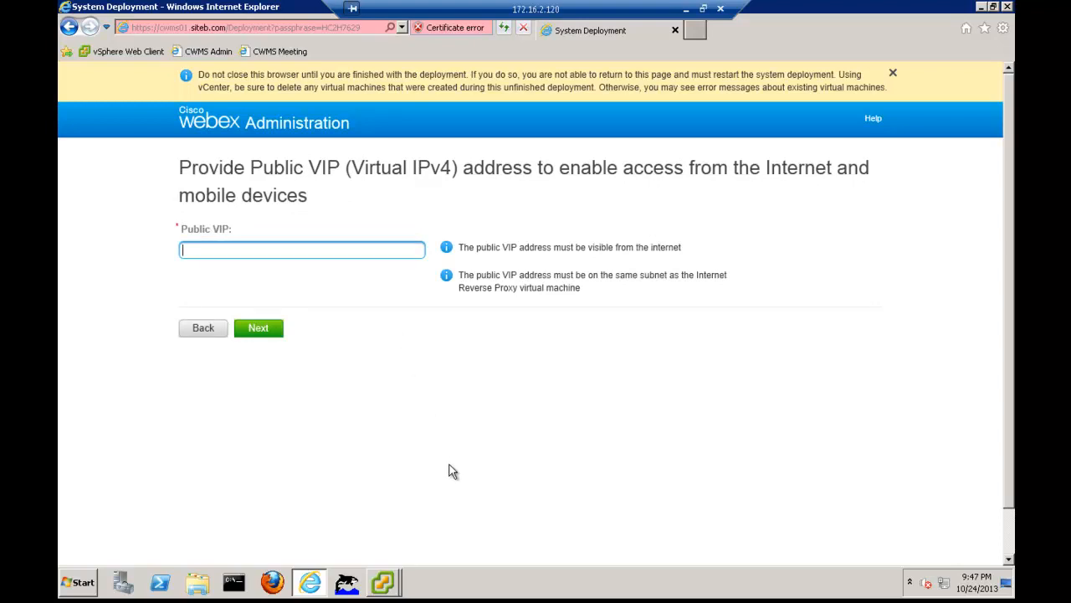
{"action": "type", "text": "10.1.1.139"}
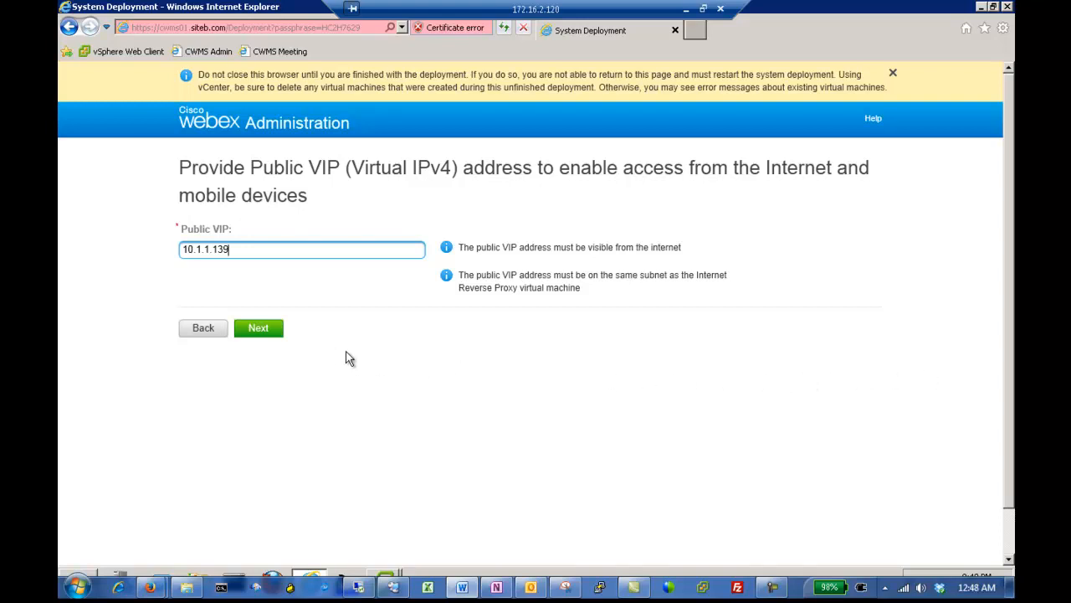
{"action": "left_click", "coordinate": [258, 329]}
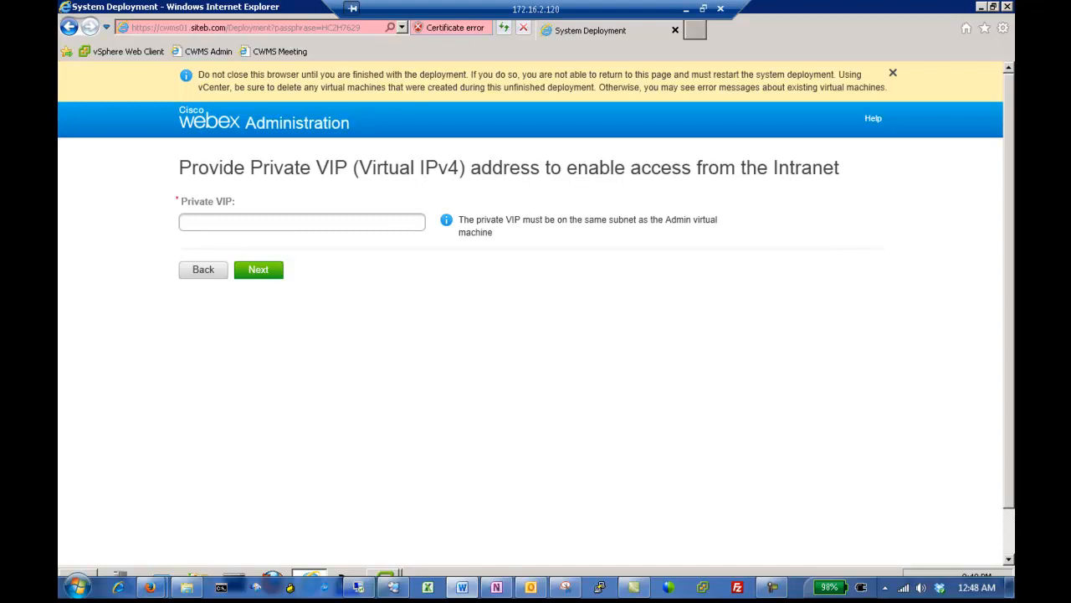
Set the private VIP address for intranet access to 10.1.2.150 and submit it
{"action": "left_click", "coordinate": [347, 223]}
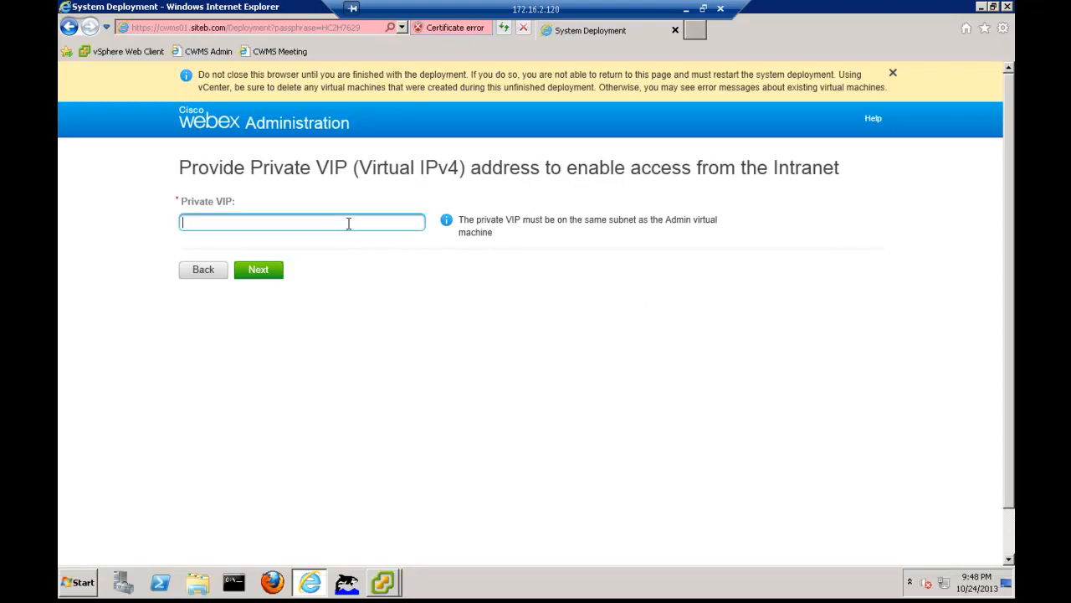
{"action": "type", "text": "110"}
{"action": "key", "text": "BackSpace"}
{"action": "key", "text": "BackSpace"}
{"action": "type", "text": "0.1.2.150"}
{"action": "left_click", "coordinate": [275, 279]}
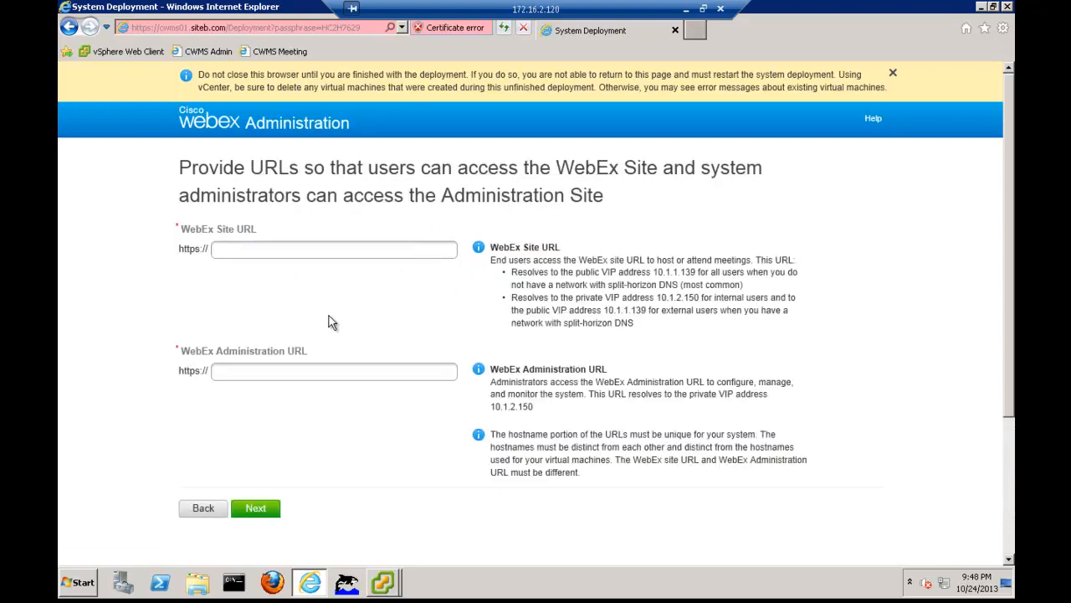
Set the WebEx Site URL to srecwms02.cisco.com
{"action": "left_click", "coordinate": [277, 250]}
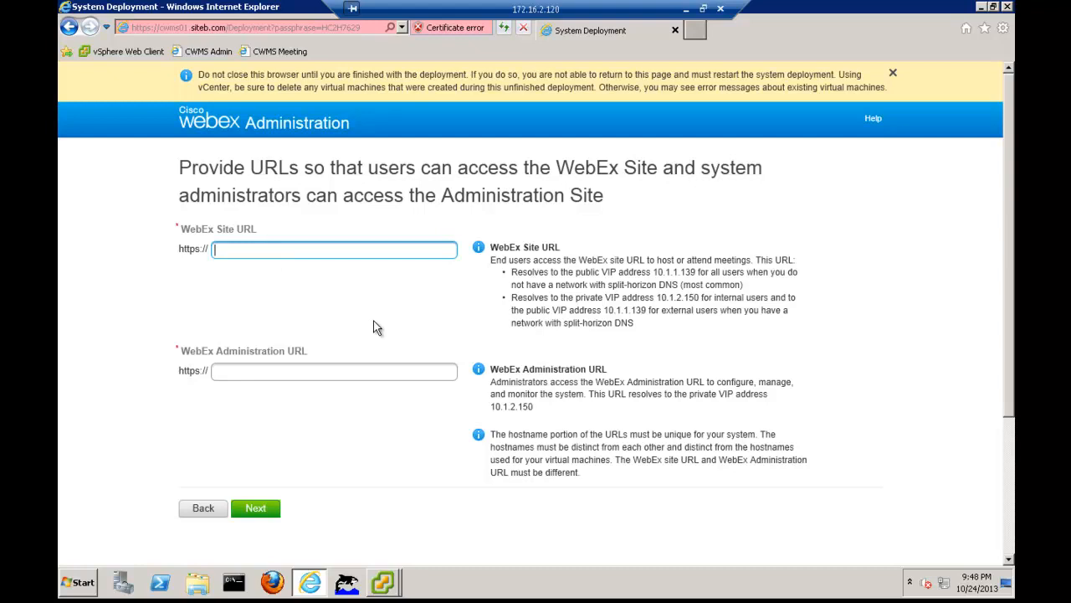
{"action": "type", "text": "srecwms02.cisco.com"}
{"action": "key", "text": "Tab"}
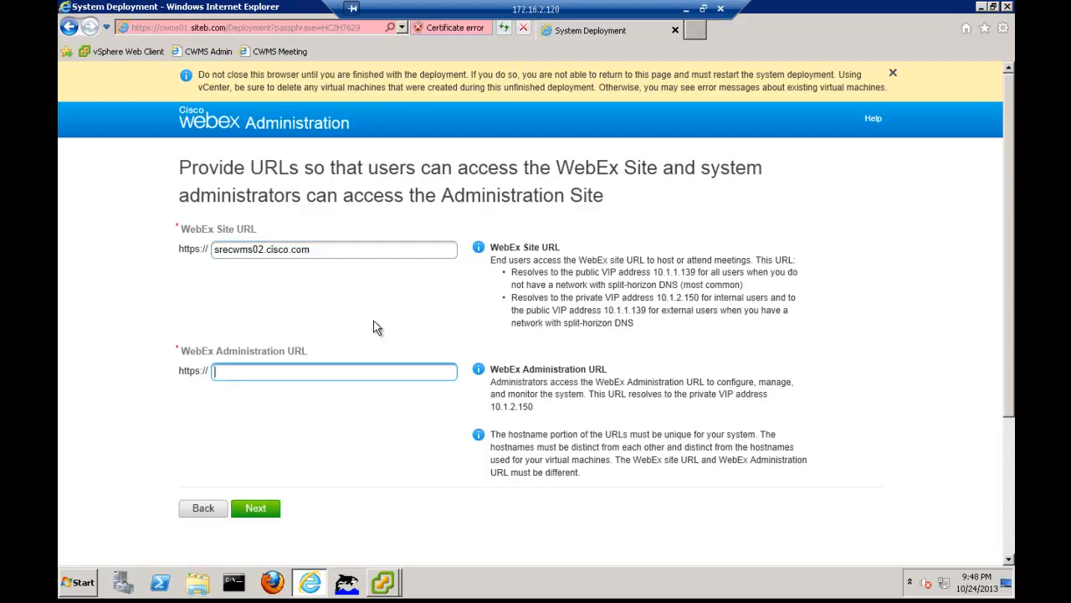
Set the WebEx Administration URL to meetingadmin.siteb.com, submit the URLs, and confirm the network configuration
{"action": "type", "text": "meetingadmin .siteb.com"}
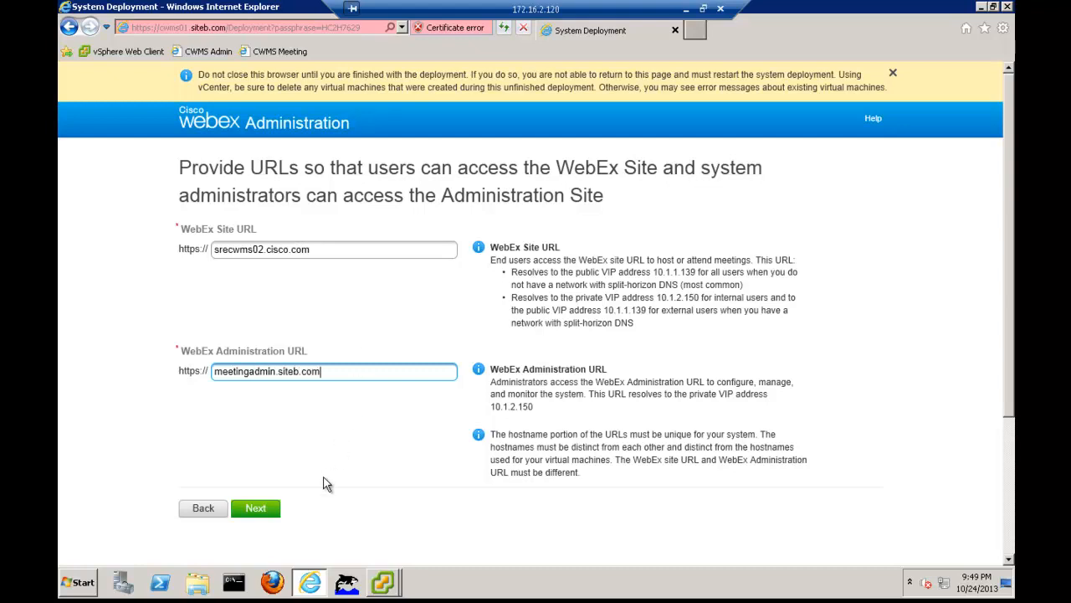
{"action": "left_click", "coordinate": [256, 508]}
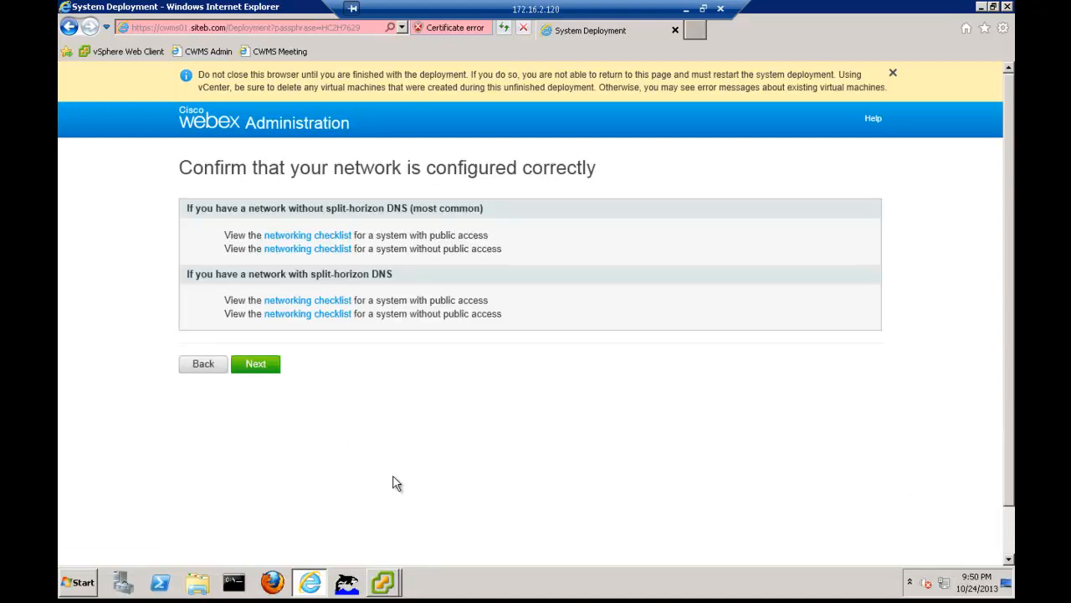
{"action": "left_click", "coordinate": [258, 365]}
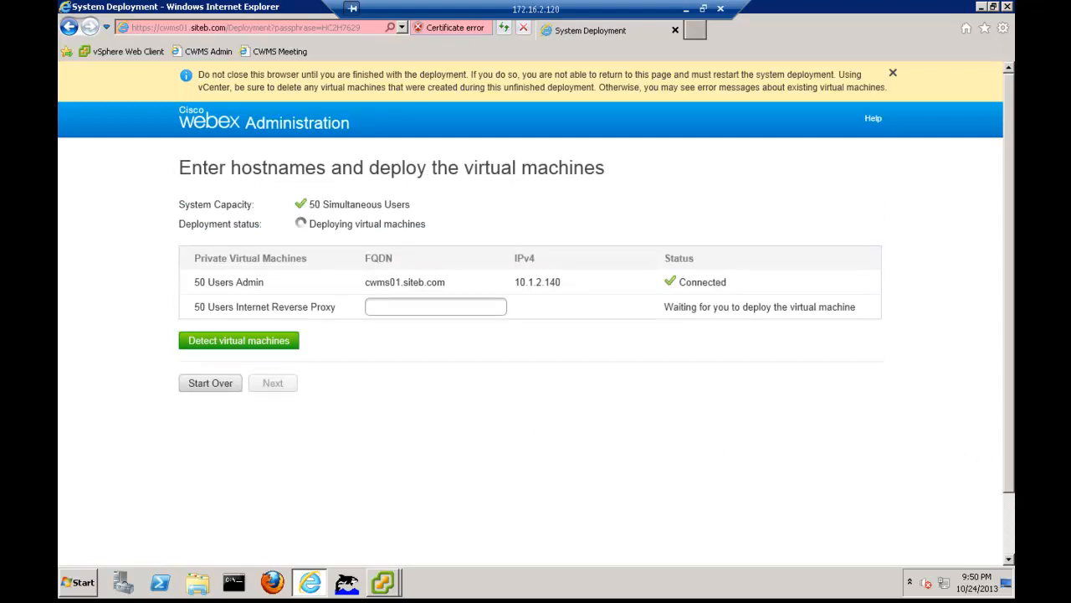
Switch to the vSphere Client for vcenter01 and open the console of virtual machine IRP01 to check its deployment results
{"action": "left_click", "coordinate": [384, 584]}
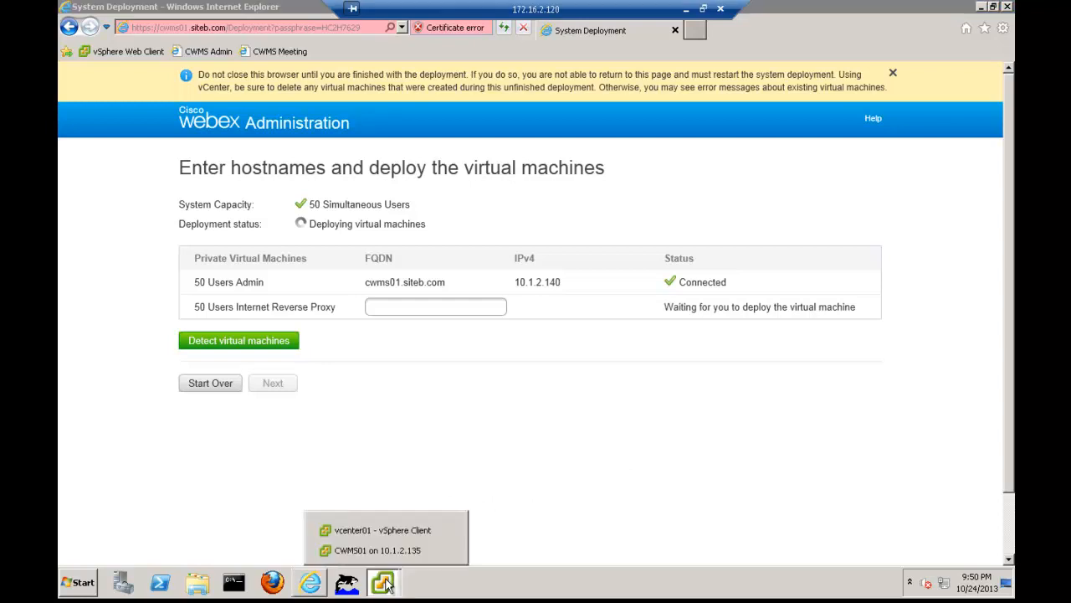
{"action": "left_click", "coordinate": [385, 530]}
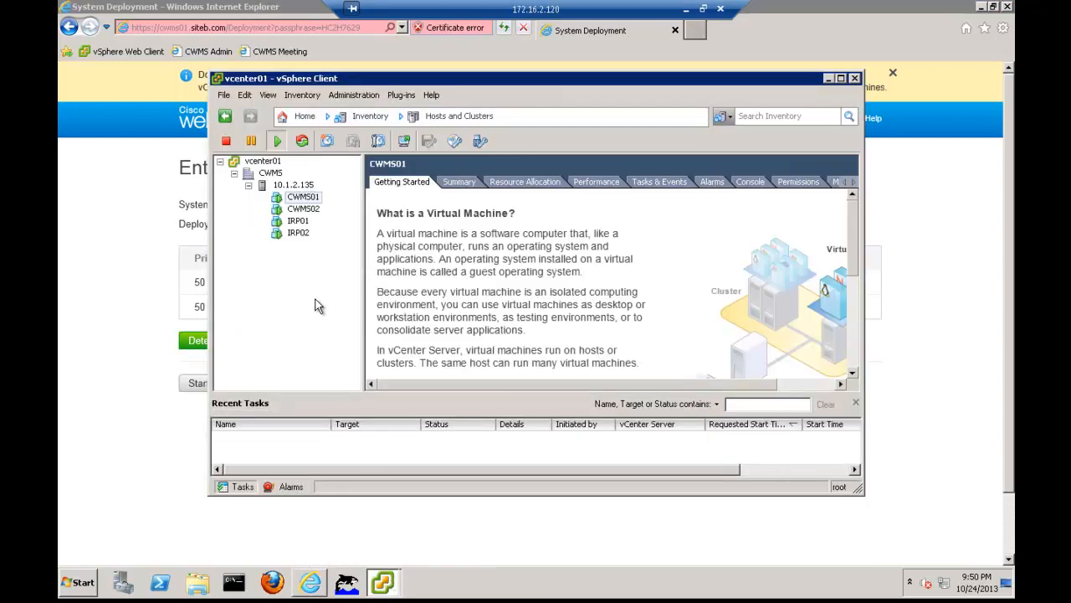
{"action": "left_click", "coordinate": [298, 221]}
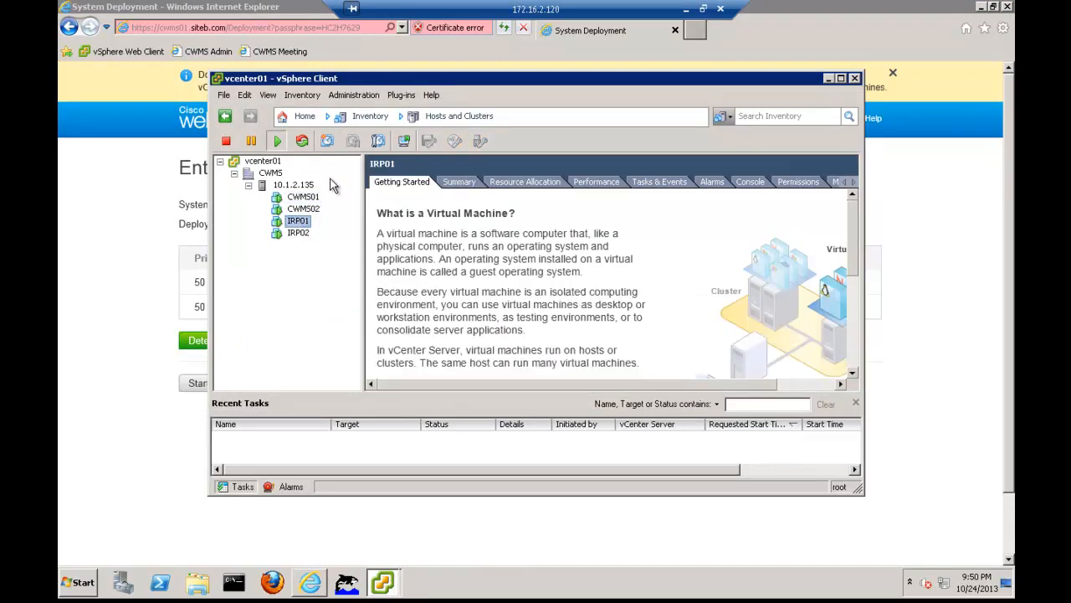
{"action": "left_click", "coordinate": [404, 141]}
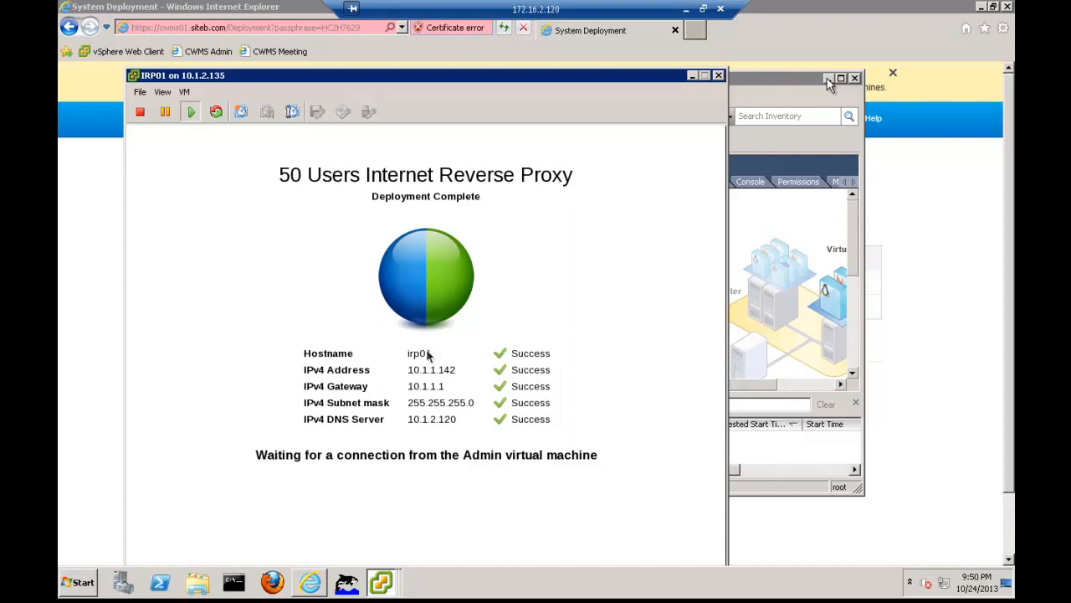
Minimize the vSphere Client, review the whole IRP01 console, and switch back to the System Deployment page in Internet Explorer
{"action": "left_click", "coordinate": [827, 78]}
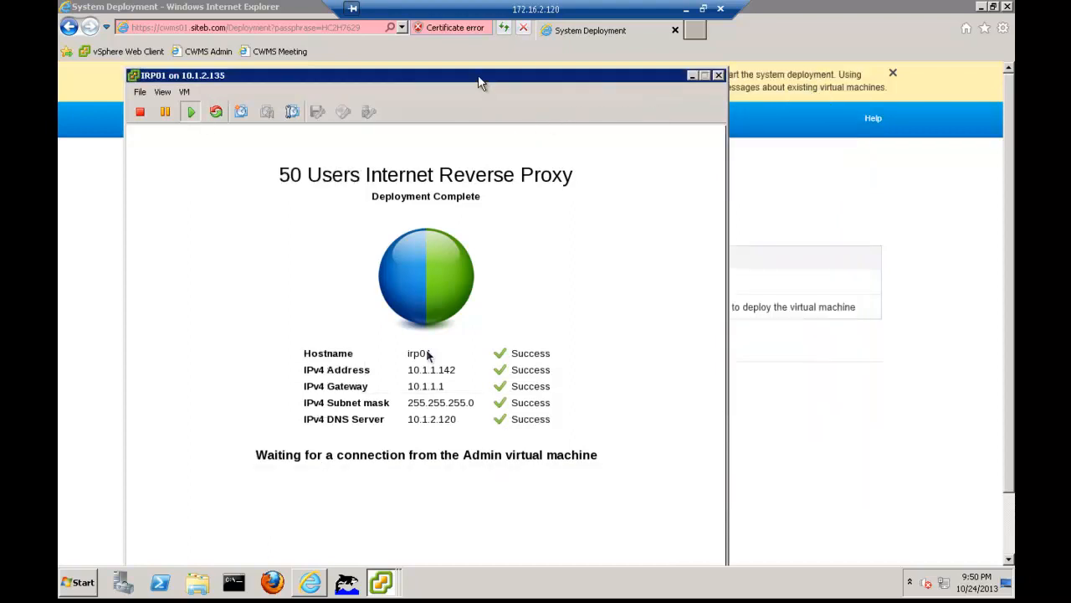
{"action": "left_click_drag", "start_coordinate": [480, 72], "coordinate": [478, 27]}
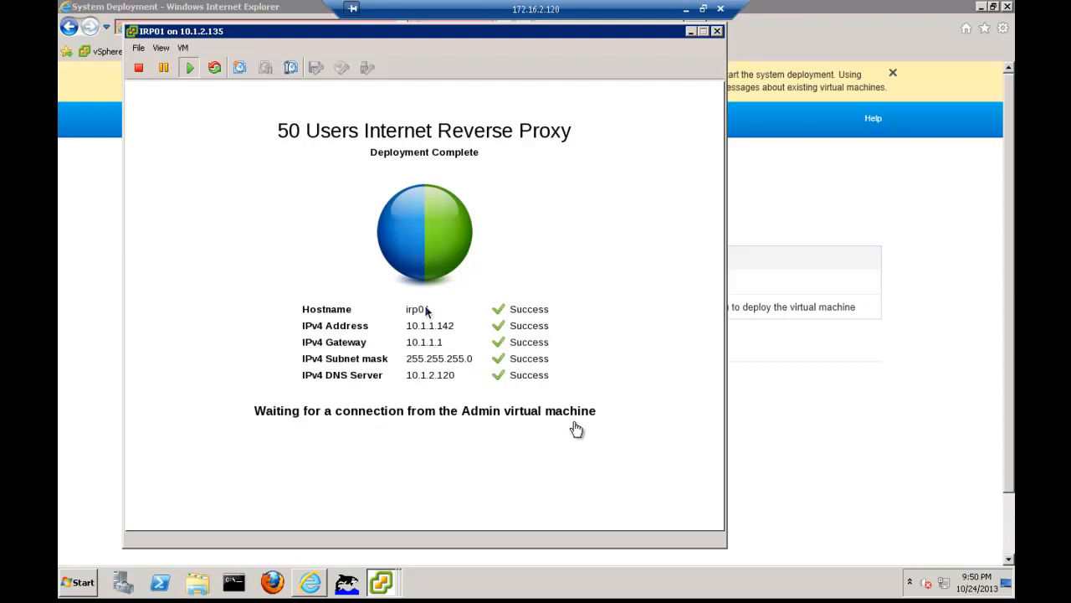
{"action": "left_click", "coordinate": [793, 430]}
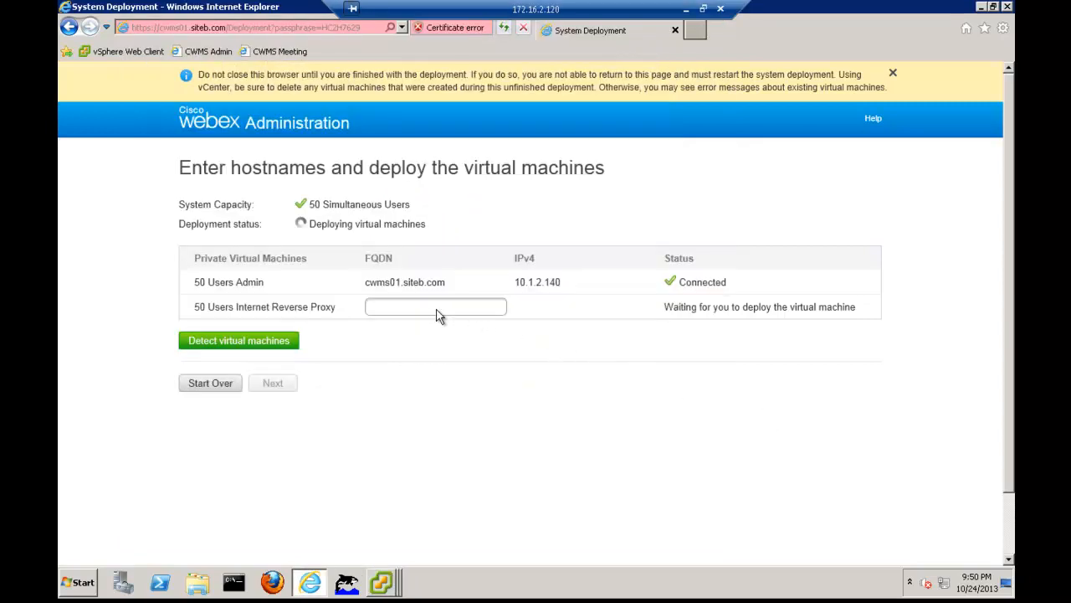
Set the Internet Reverse Proxy FQDN to irp01.siteb.com, detect the virtual machines, and continue the deployment
{"action": "left_click", "coordinate": [434, 307]}
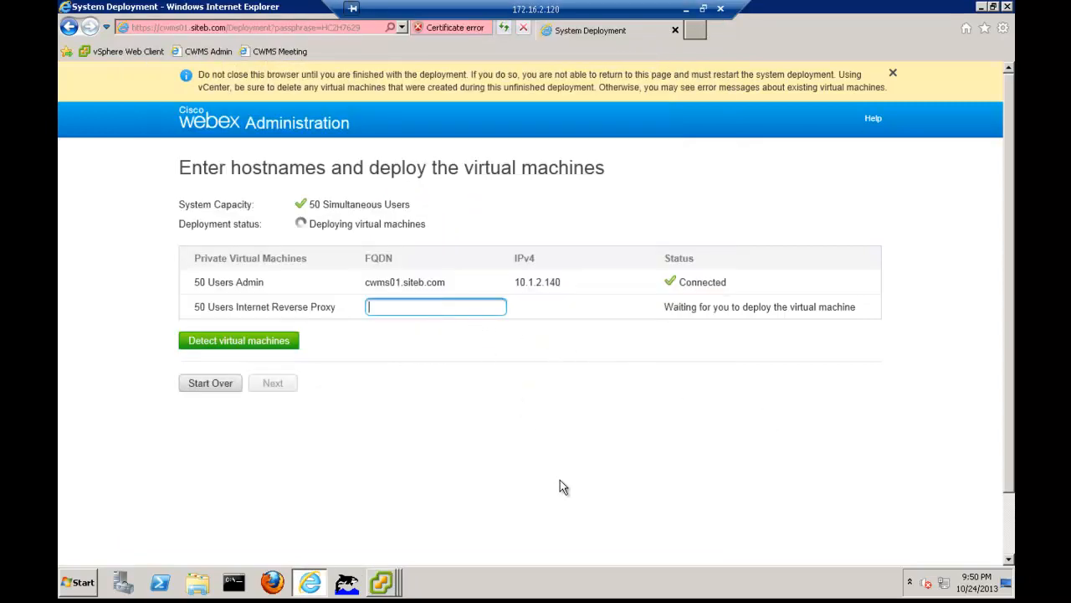
{"action": "type", "text": "irp01.siteb.com"}
{"action": "left_click", "coordinate": [288, 348]}
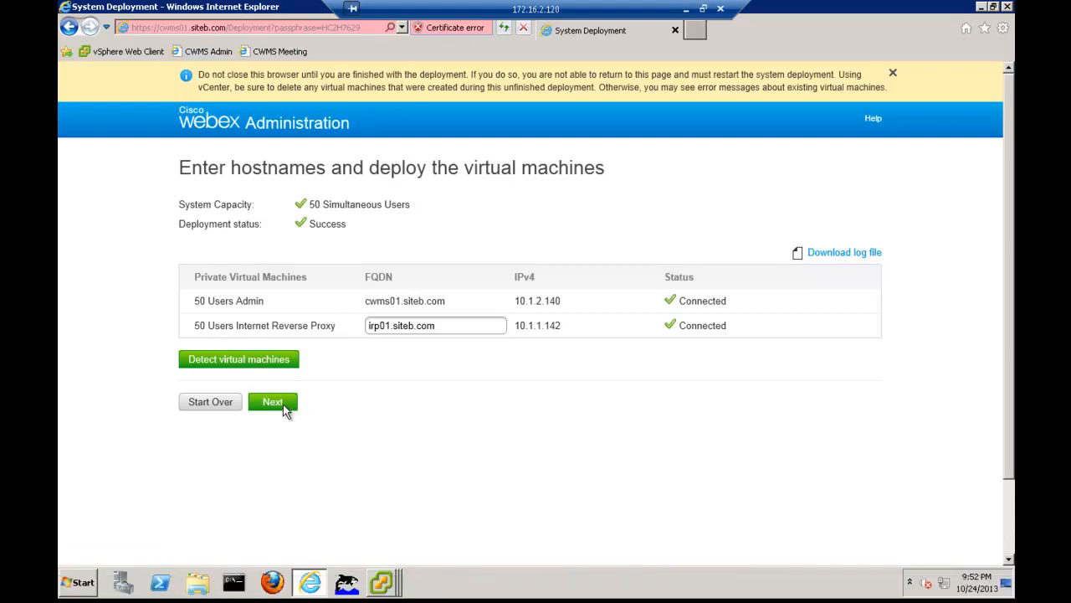
{"action": "left_click", "coordinate": [283, 402]}
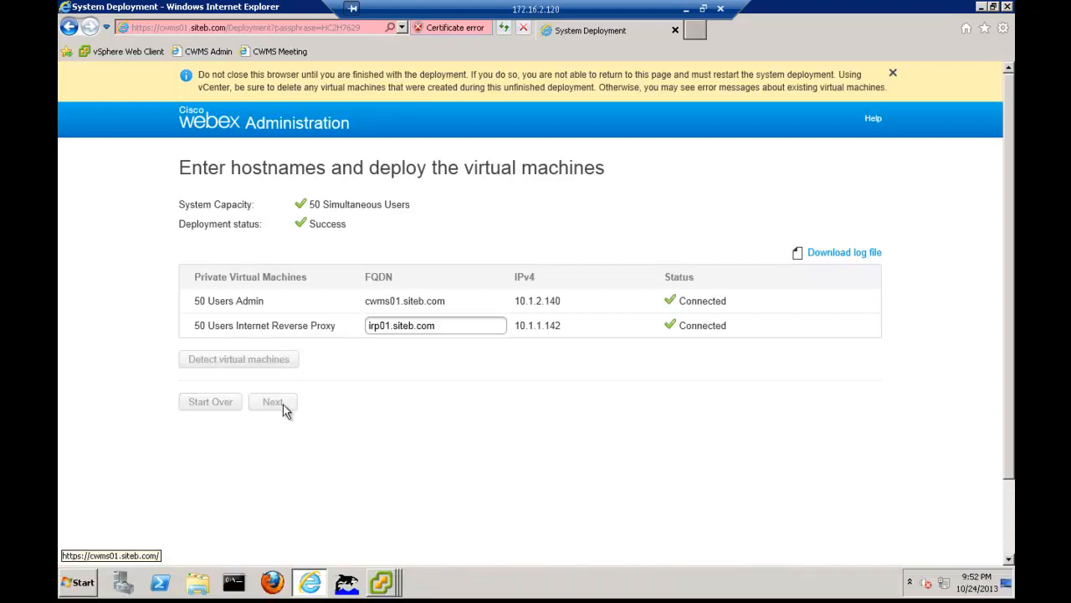
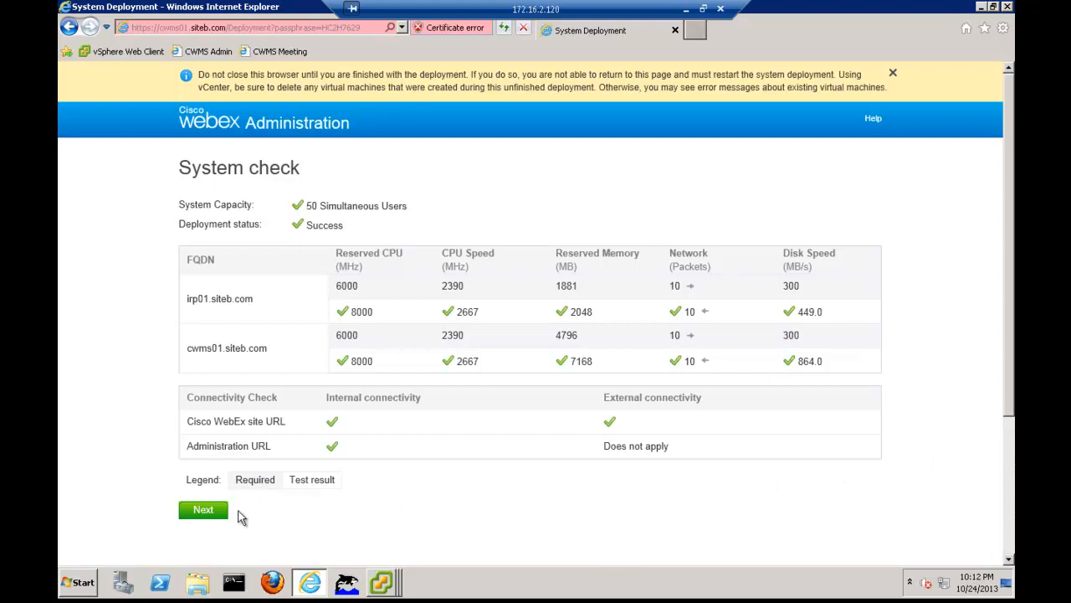
Accept the system check results, continue to system configuration, and proceed past the certificate warning for meetingadmin.siteb.com
{"action": "left_click", "coordinate": [203, 512]}
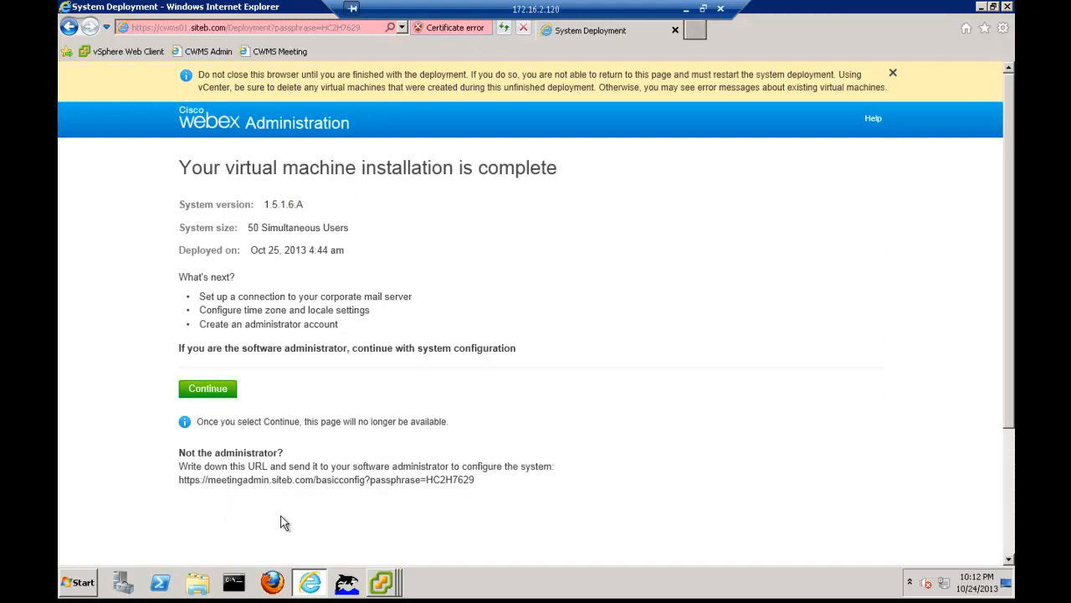
{"action": "left_click", "coordinate": [211, 392]}
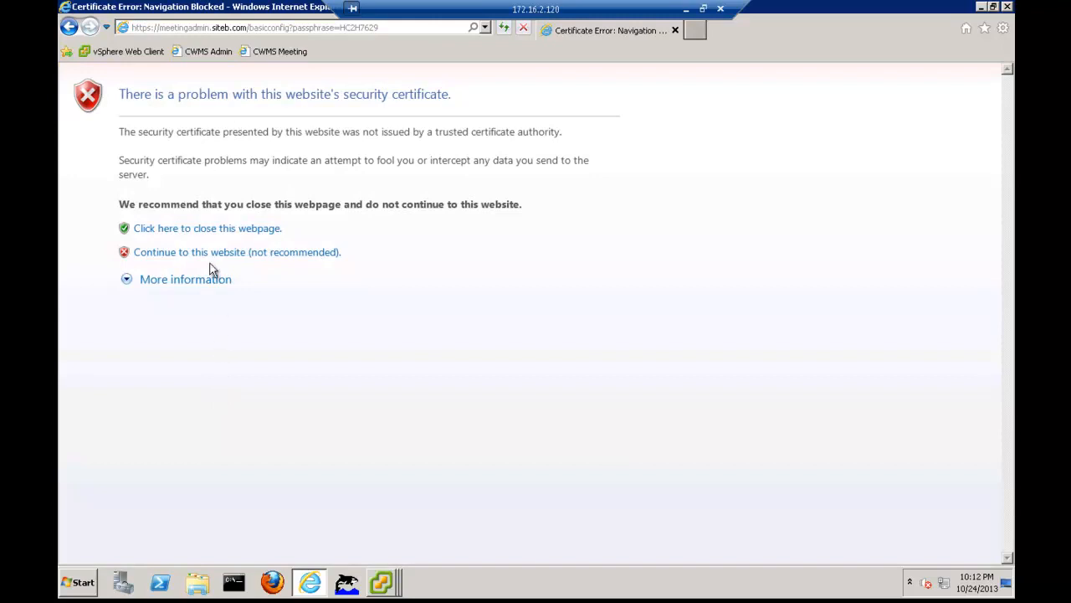
{"action": "left_click", "coordinate": [209, 256]}
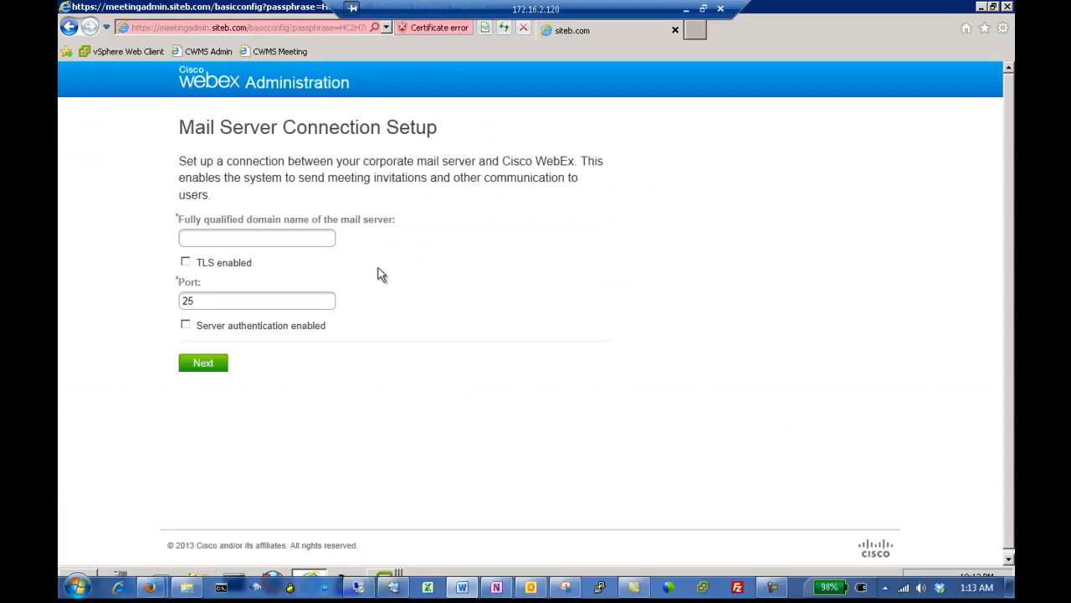
Set the mail server's fully qualified domain name to siteb-ad.siteb.com and submit the mail connection setup
{"action": "left_click", "coordinate": [279, 239]}
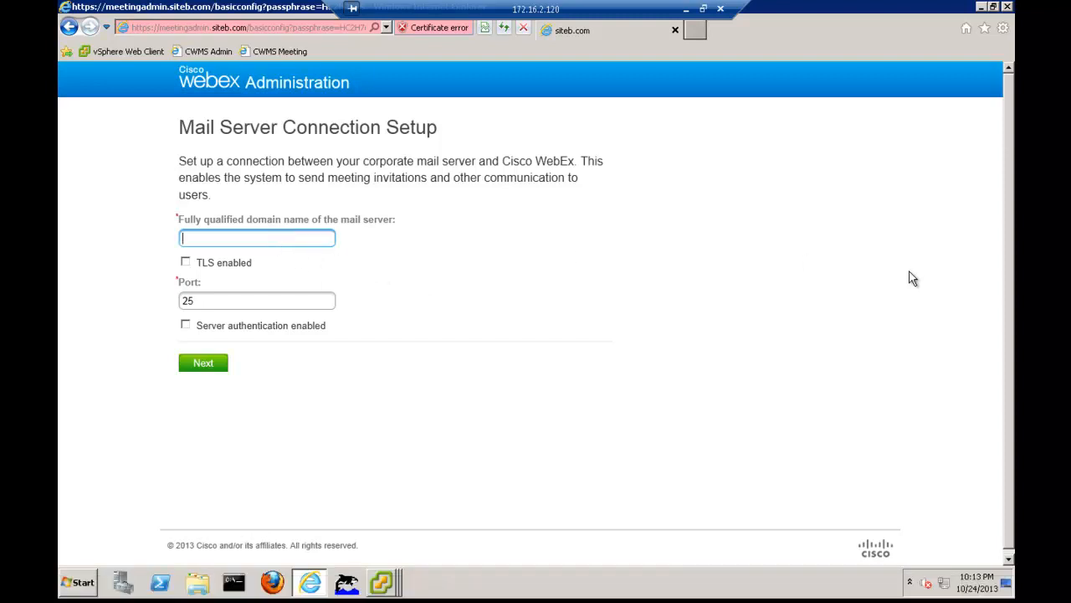
{"action": "type", "text": "siteb-ad.siteb.com"}
{"action": "left_click", "coordinate": [216, 365]}
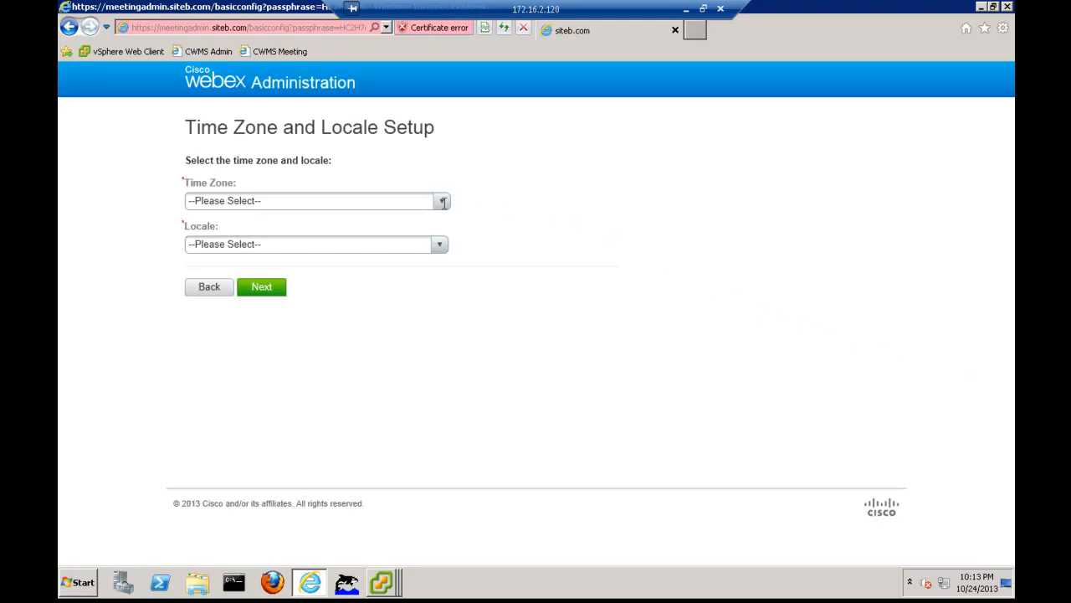
Set the time zone to San Francisco (Pacific Daylight Time, GMT-07:00) and the locale to U.S., and confirm the configuration settings
{"action": "left_click", "coordinate": [443, 202]}
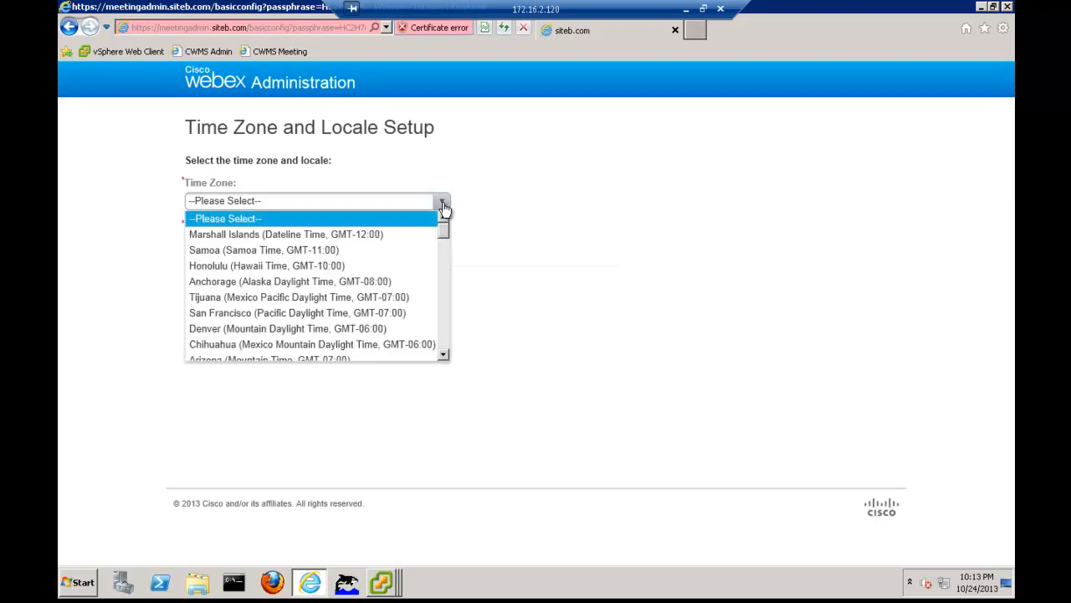
{"action": "left_click", "coordinate": [387, 314]}
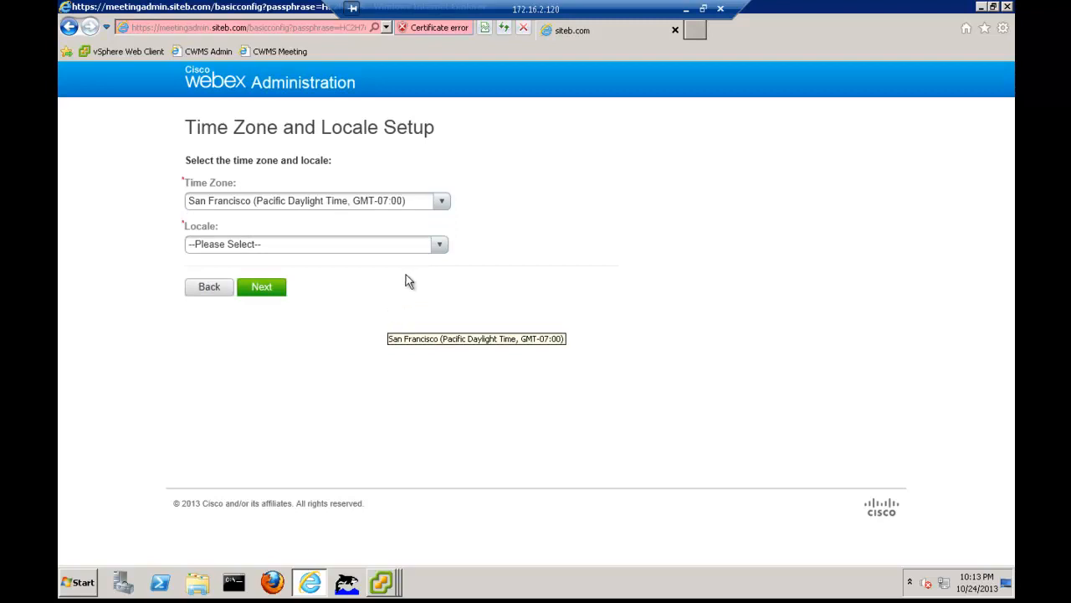
{"action": "left_click", "coordinate": [438, 245]}
{"action": "left_click_drag", "start_coordinate": [440, 282], "coordinate": [455, 407]}
{"action": "left_click", "coordinate": [269, 383]}
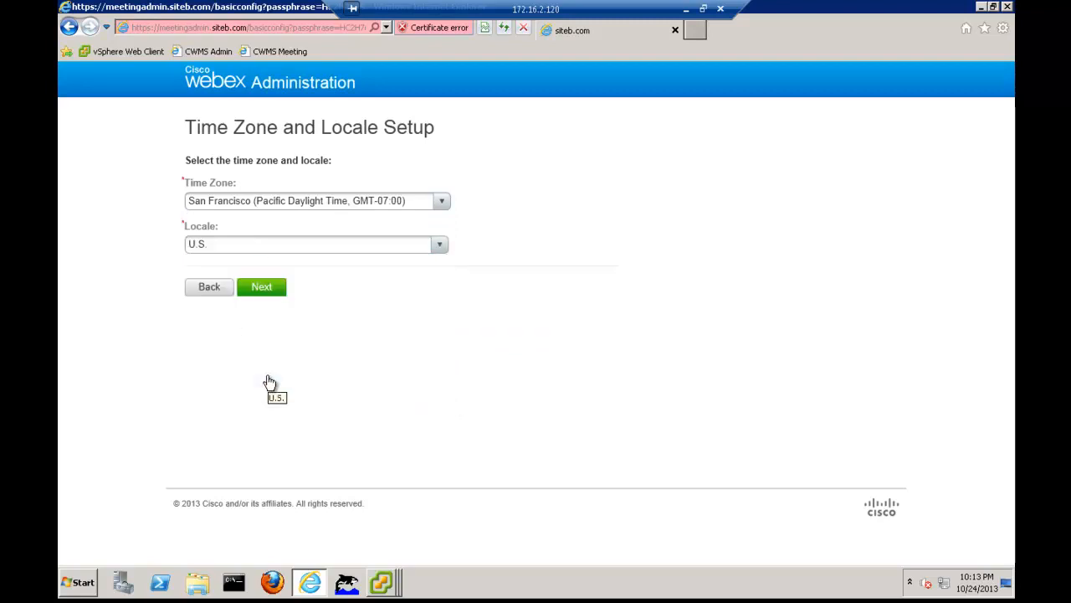
{"action": "left_click", "coordinate": [262, 293]}
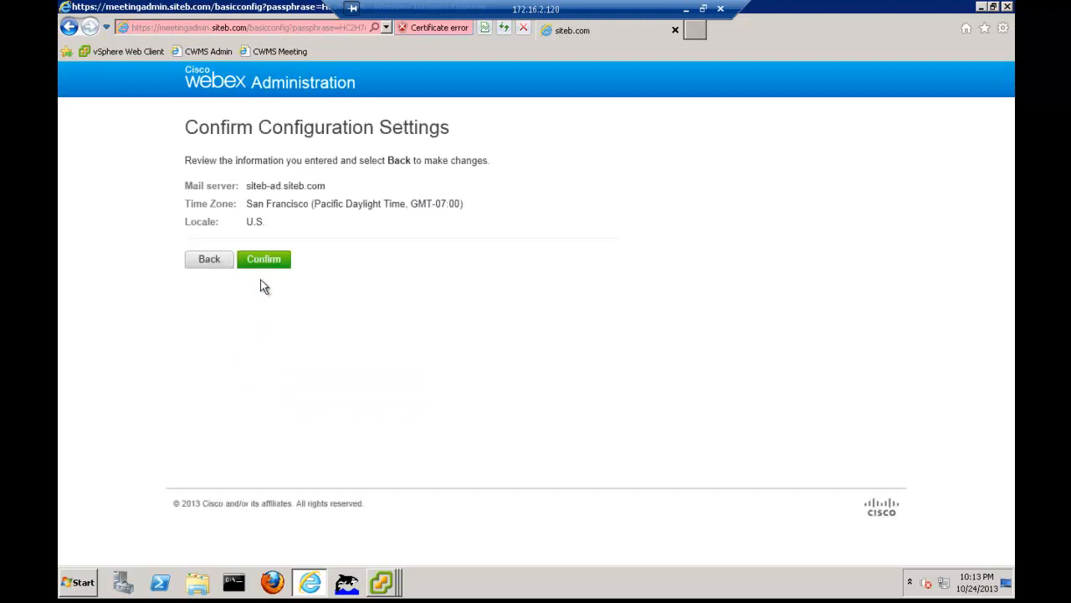
{"action": "left_click", "coordinate": [264, 259]}
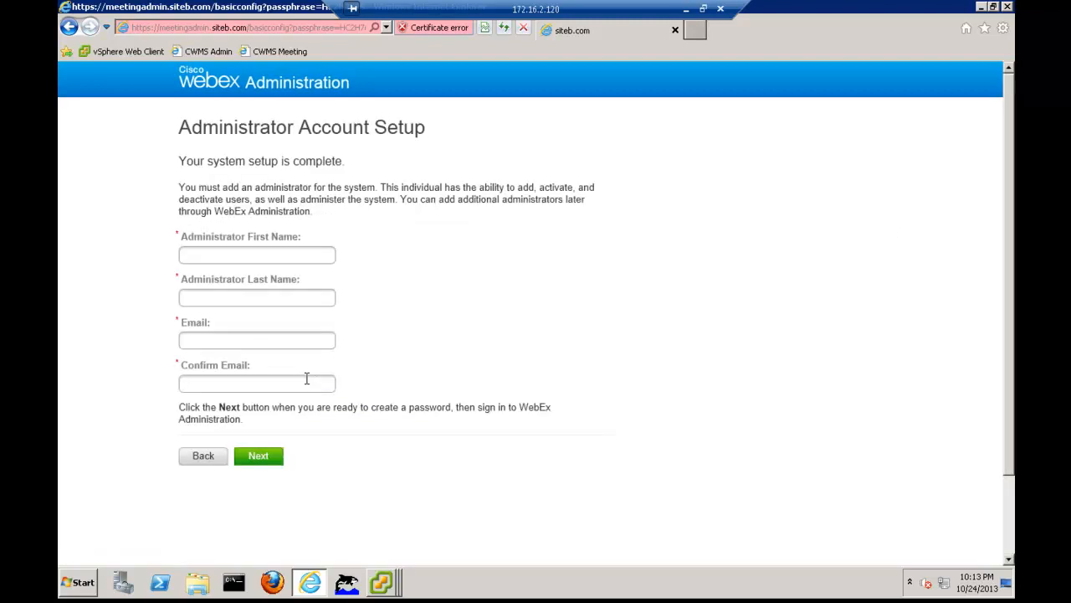
Enter the administrator's first name, last name and e-mail with its confirmation, and submit the administrator account setup
{"action": "left_click", "coordinate": [268, 257]}
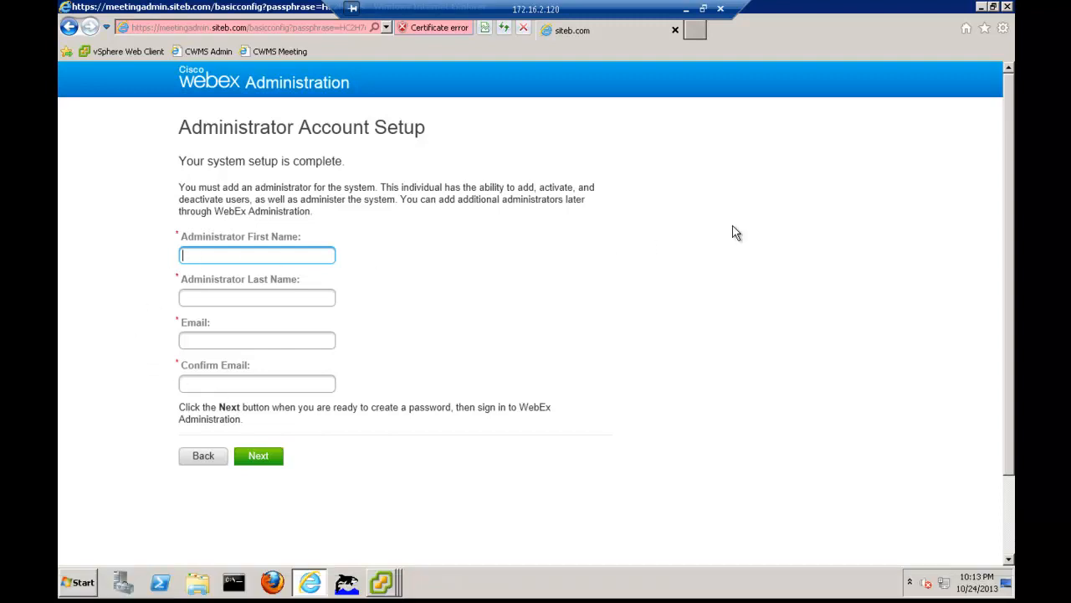
{"action": "key", "text": "Tab"}
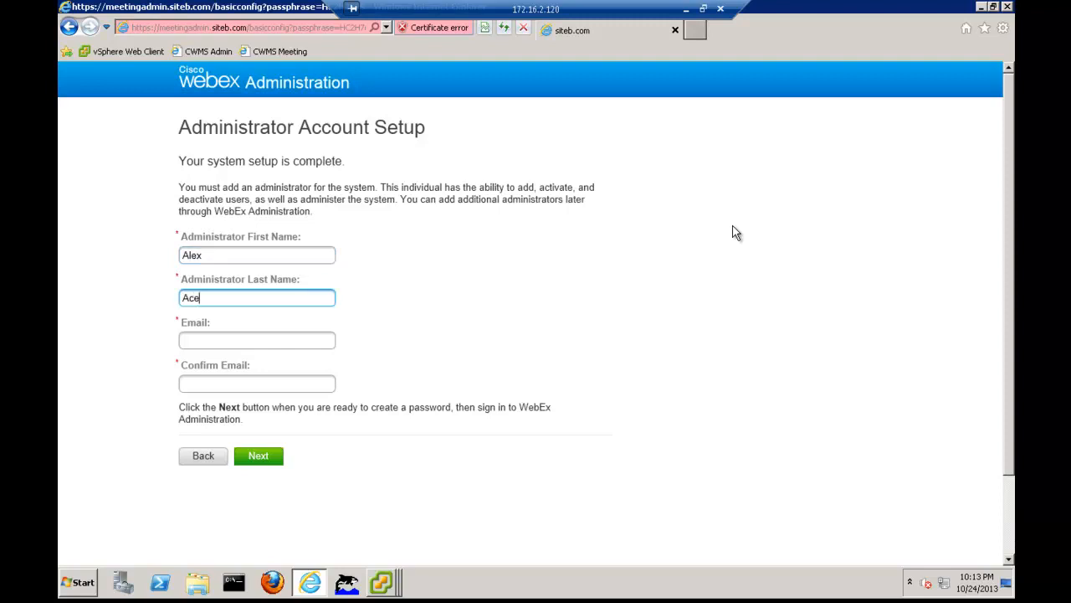
{"action": "key", "text": "Tab"}
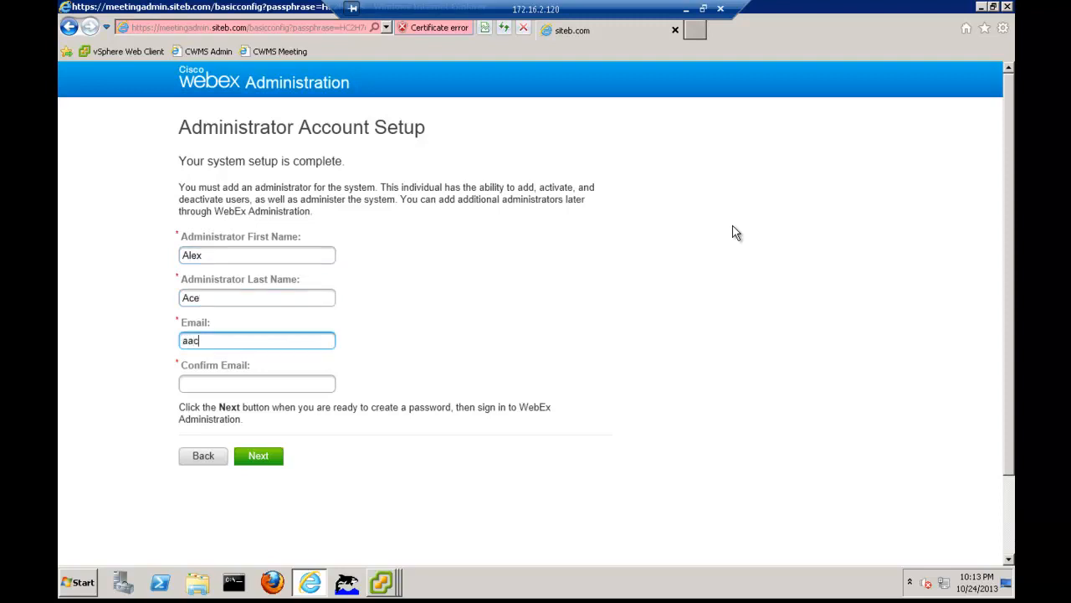
{"action": "key", "text": "Tab"}
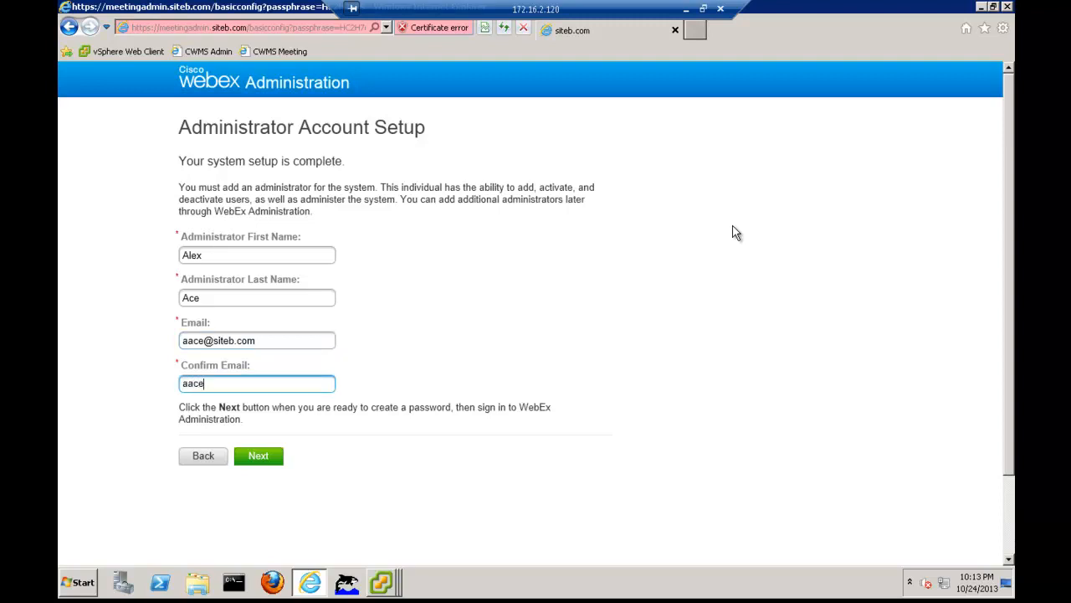
{"action": "left_click", "coordinate": [270, 459]}
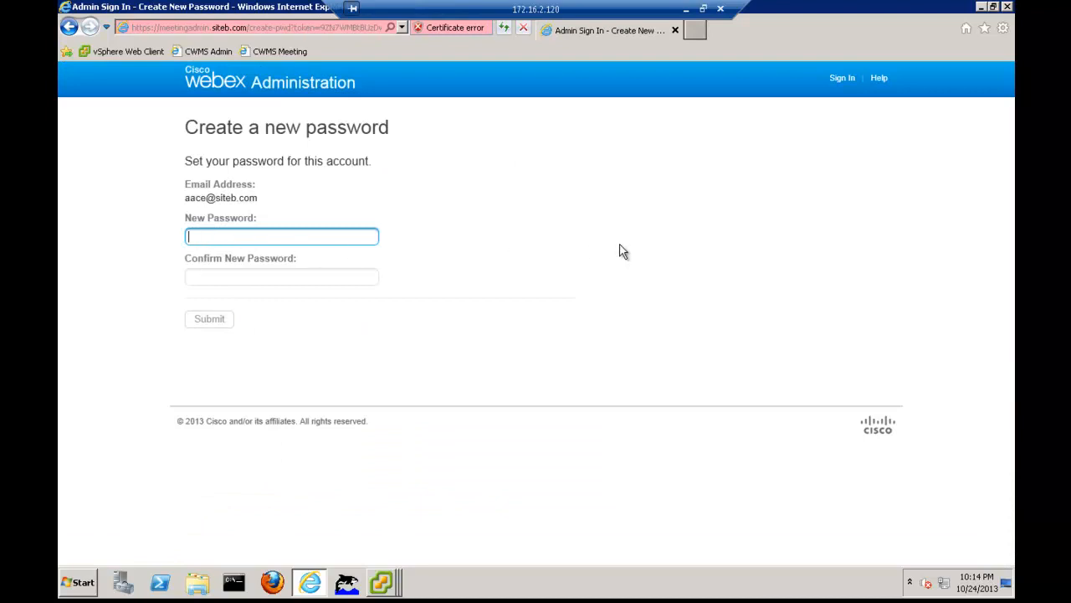
Enter and confirm a new password for the administrator account, and submit it
{"action": "type", "text": "••"}
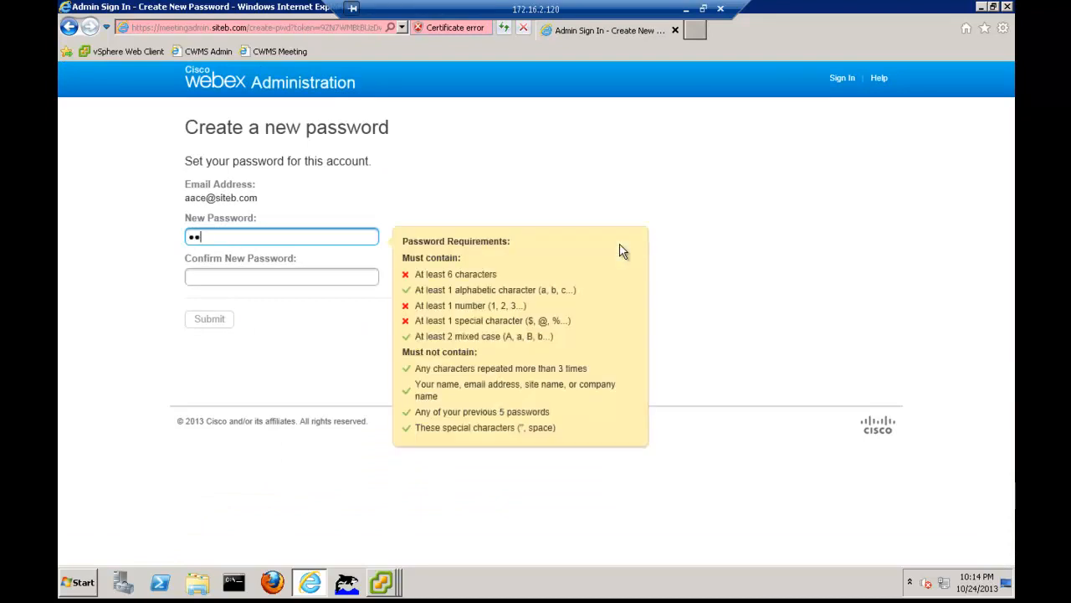
{"action": "type", "text": "••"}
{"action": "key", "text": "BackSpace"}
{"action": "key", "text": "BackSpace"}
{"action": "key", "text": "BackSpace"}
{"action": "key", "text": "BackSpace"}
{"action": "type", "text": "••••"}
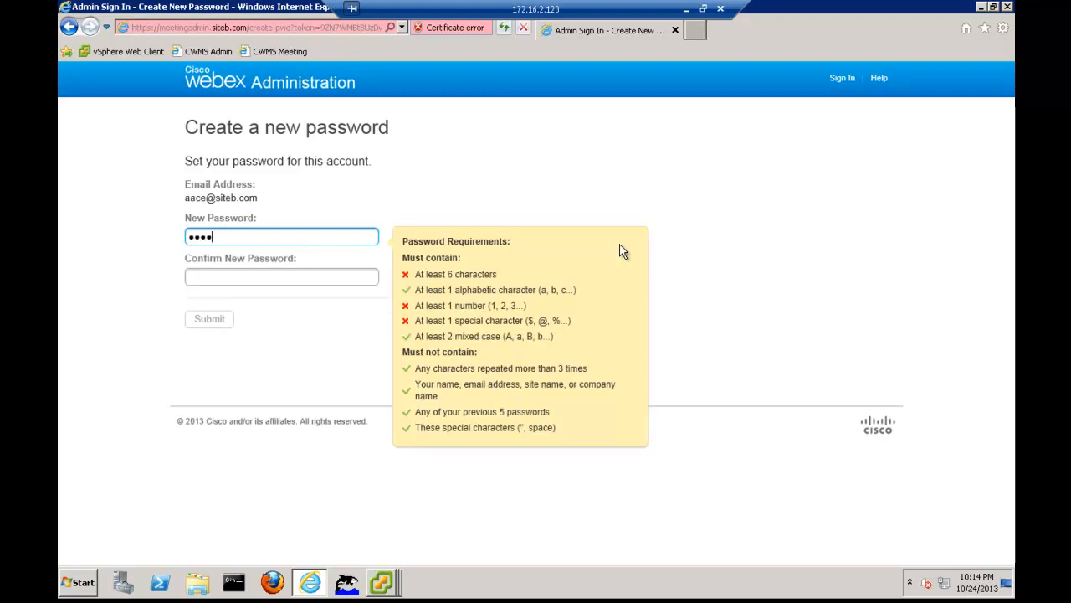
{"action": "type", "text": "•••••"}
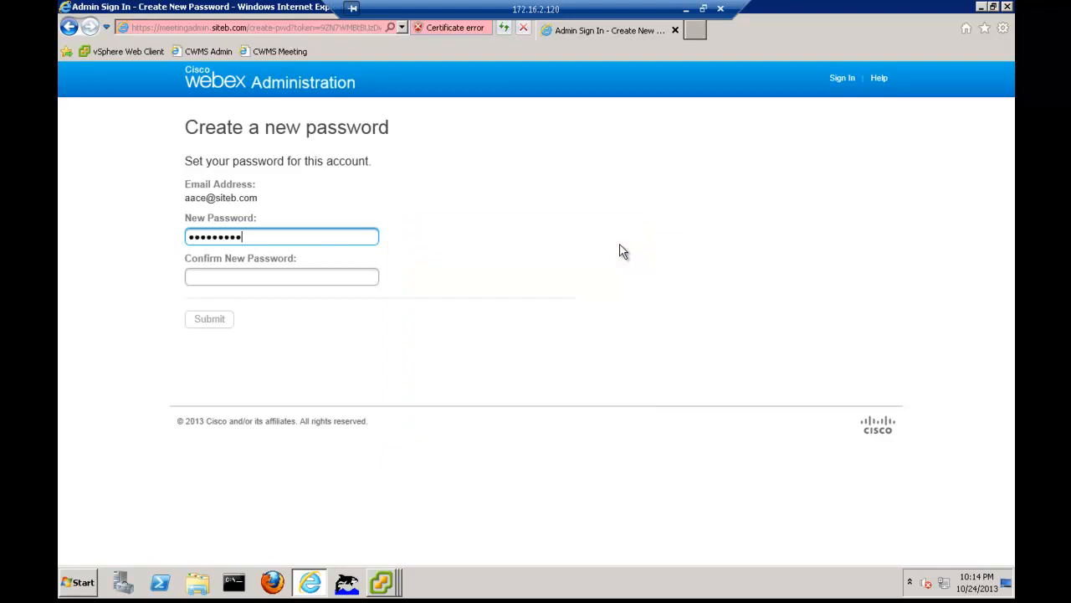
{"action": "key", "text": "Tab"}
{"action": "type", "text": "••••••••"}
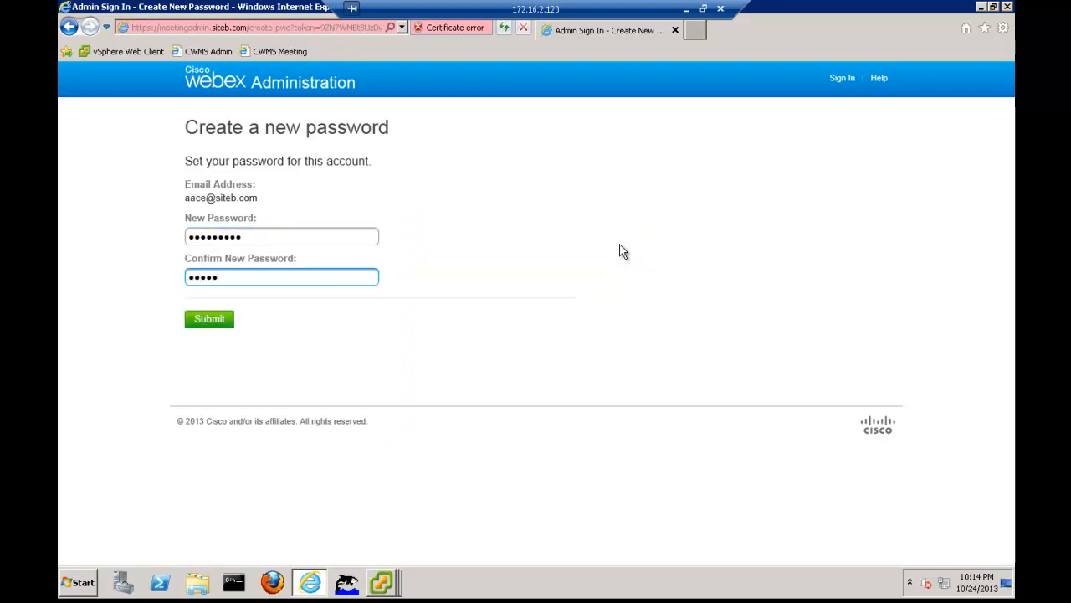
{"action": "type", "text": "•"}
{"action": "left_click", "coordinate": [225, 321]}
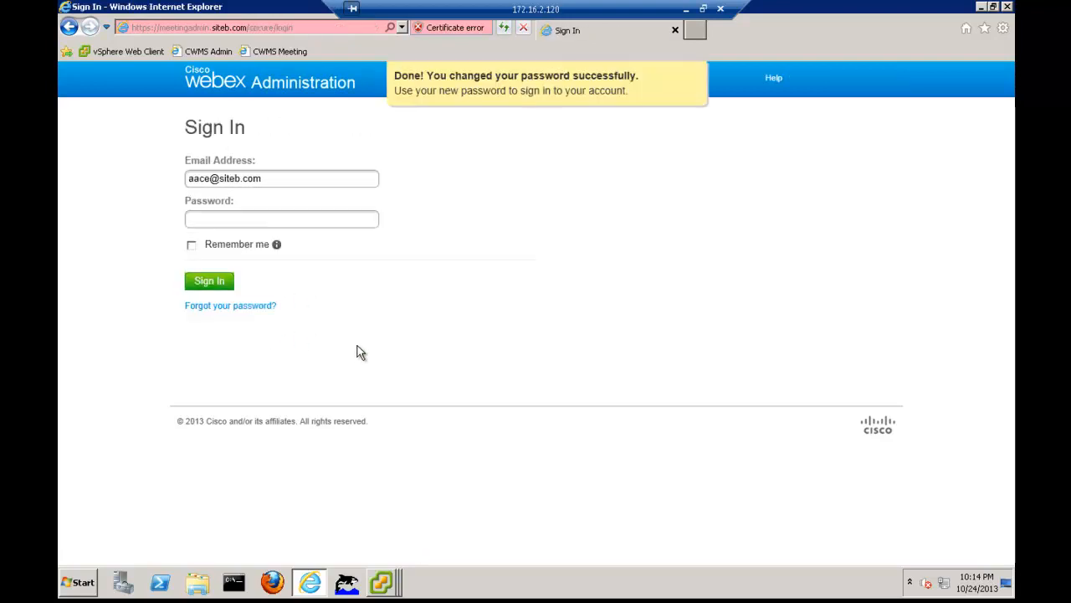
Sign in to WebEx Administration with the administrator's account password and dismiss the Welcome overview
{"action": "left_click", "coordinate": [229, 223]}
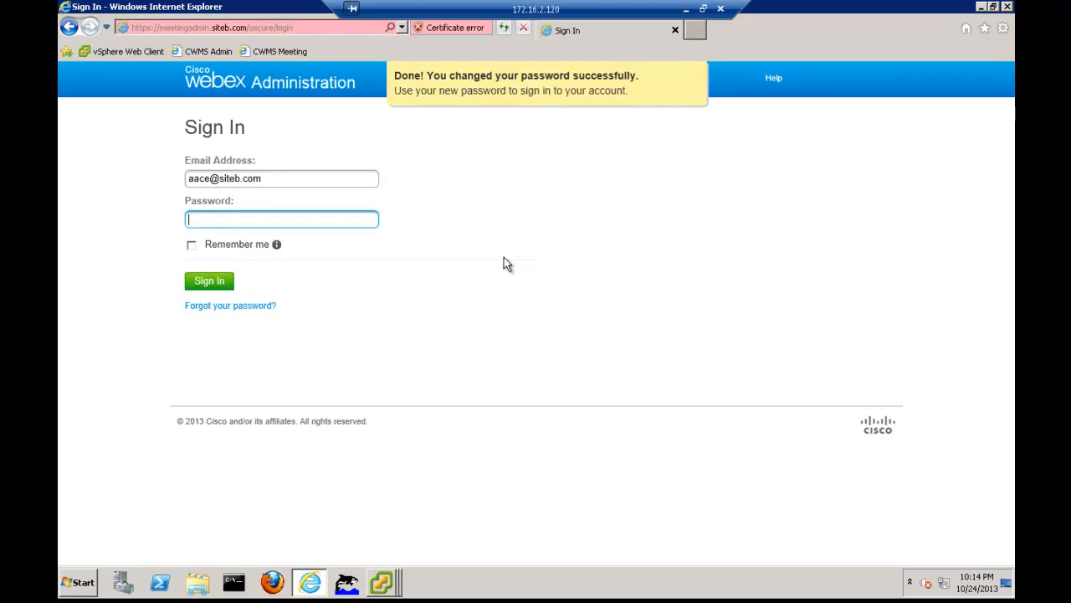
{"action": "type", "text": "Cisco12345"}
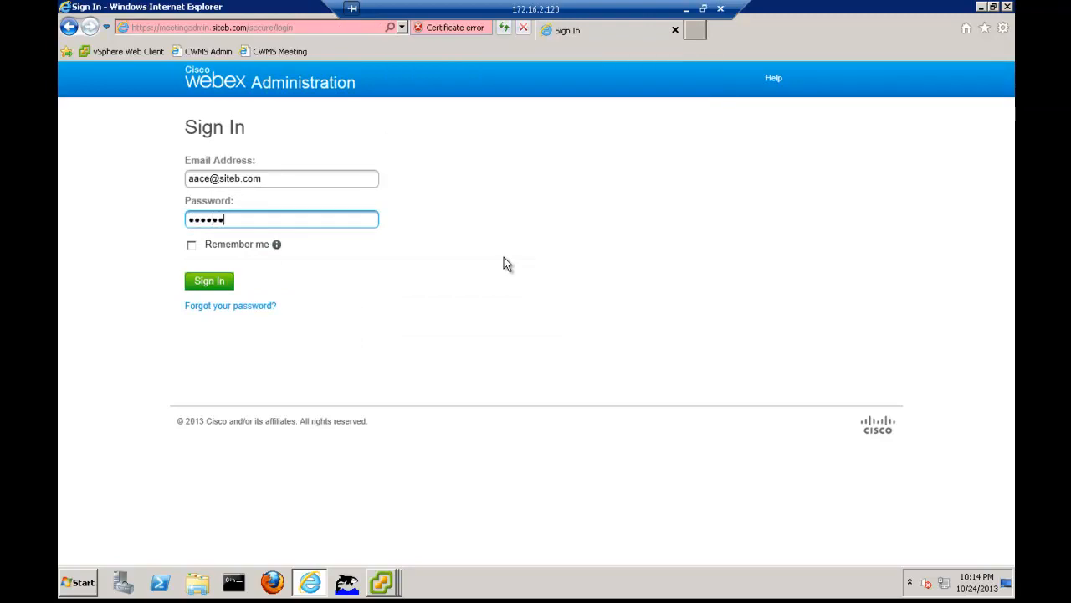
{"action": "key", "text": "Return"}
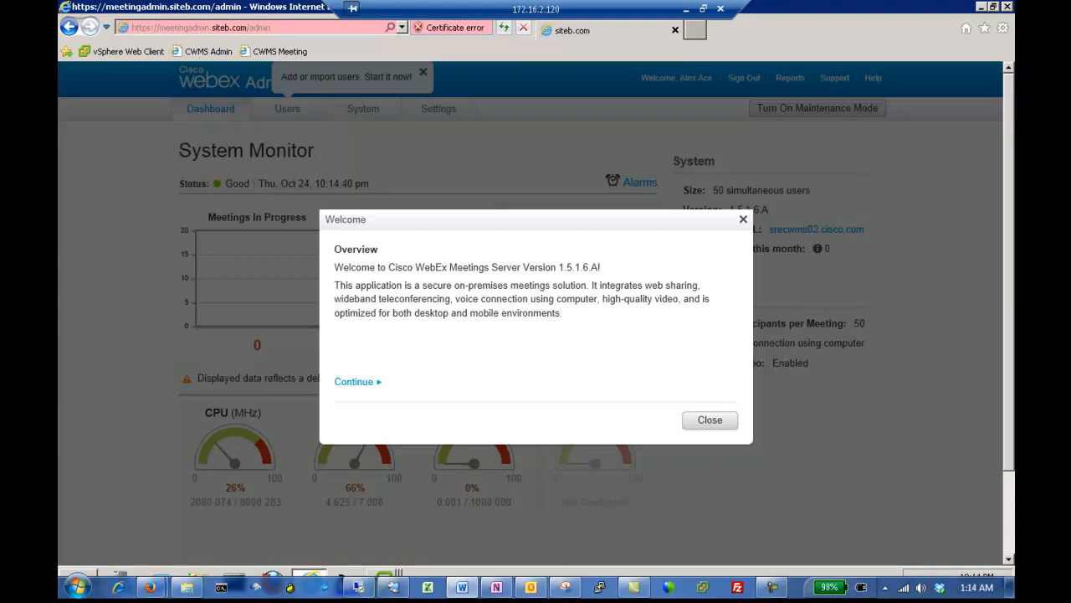
{"action": "left_click", "coordinate": [713, 421]}
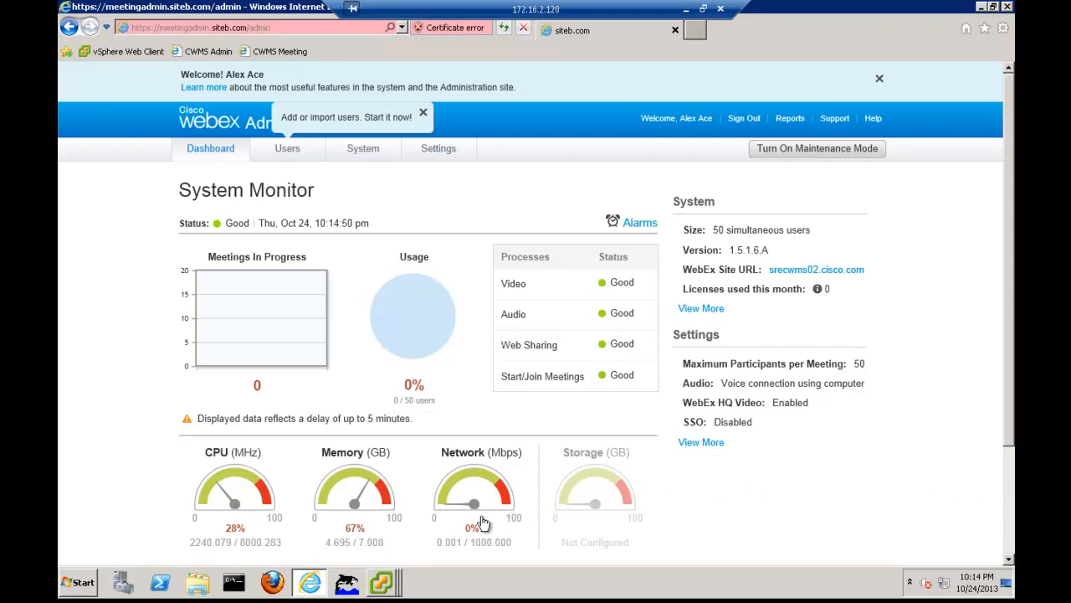
Switch to the IRP01 and CWMS01 virtual machine consoles to check the status of the primary system
{"action": "mouse_move", "coordinate": [392, 590]}
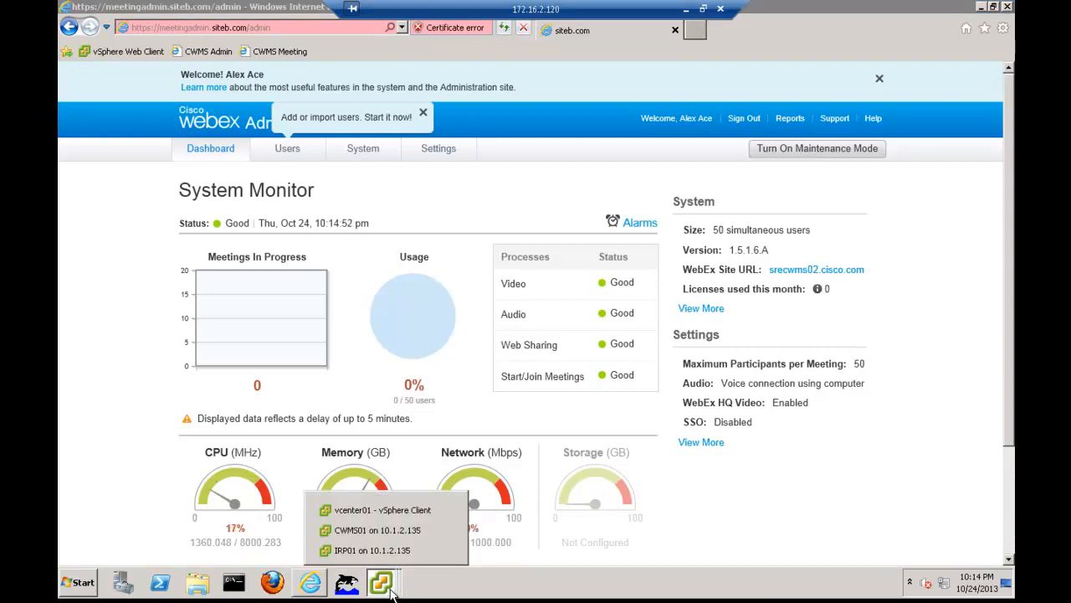
{"action": "left_click", "coordinate": [373, 550]}
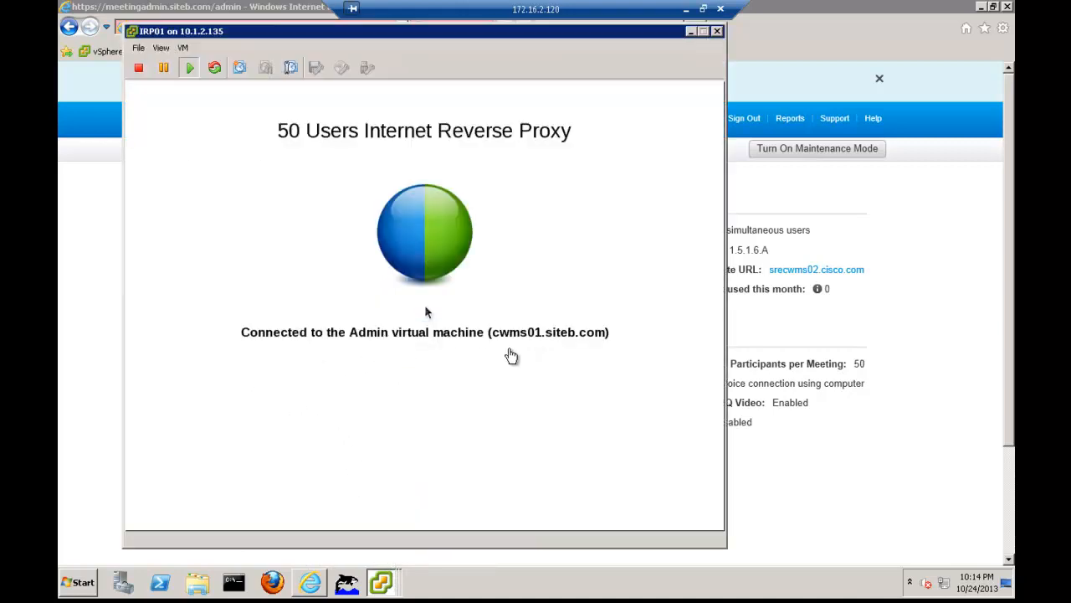
{"action": "left_click", "coordinate": [380, 582]}
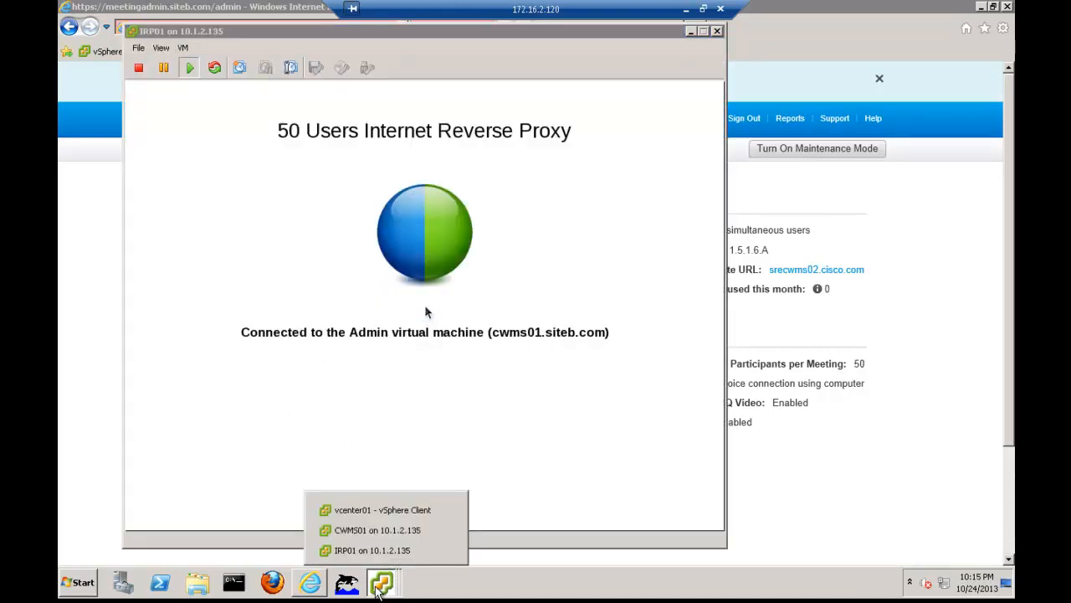
{"action": "left_click", "coordinate": [381, 530]}
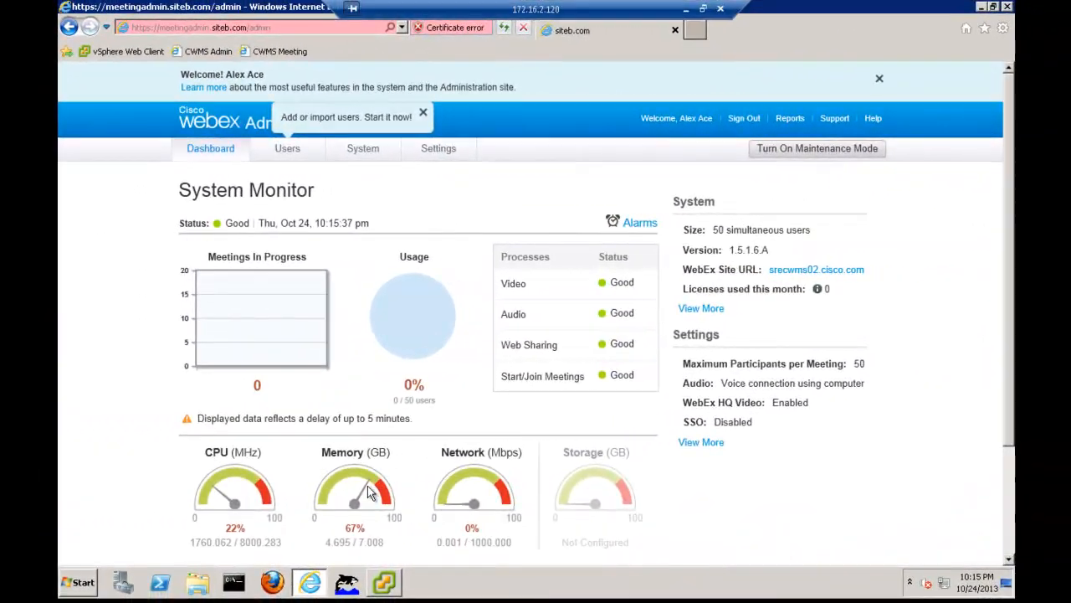
In the vSphere Client for vcenter01, open the console of virtual machine CWMS02 and position it to read its deployment URL
{"action": "left_click", "coordinate": [390, 590]}
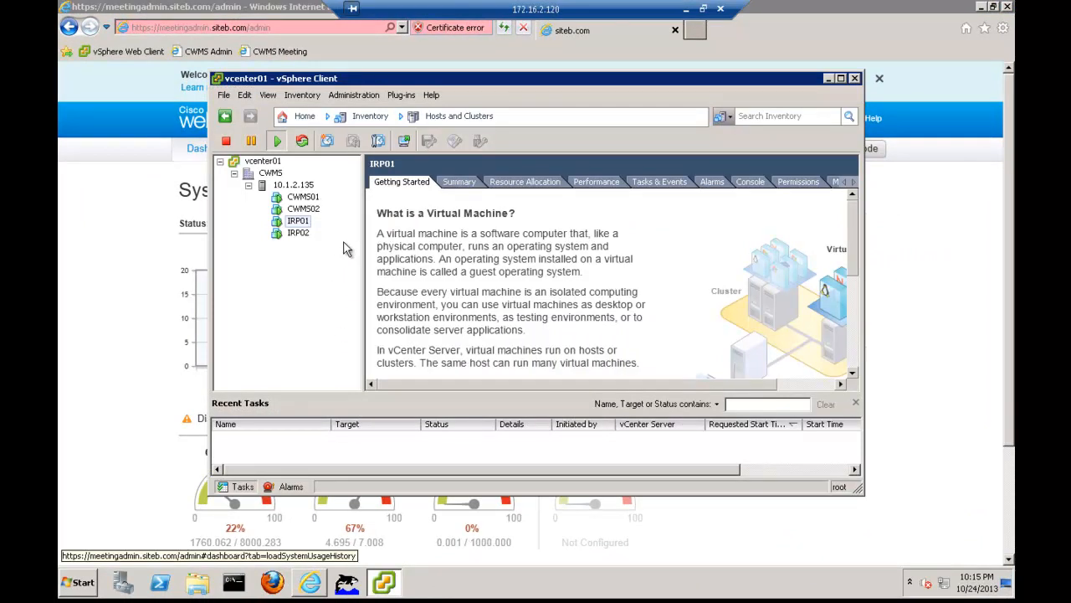
{"action": "left_click", "coordinate": [314, 211]}
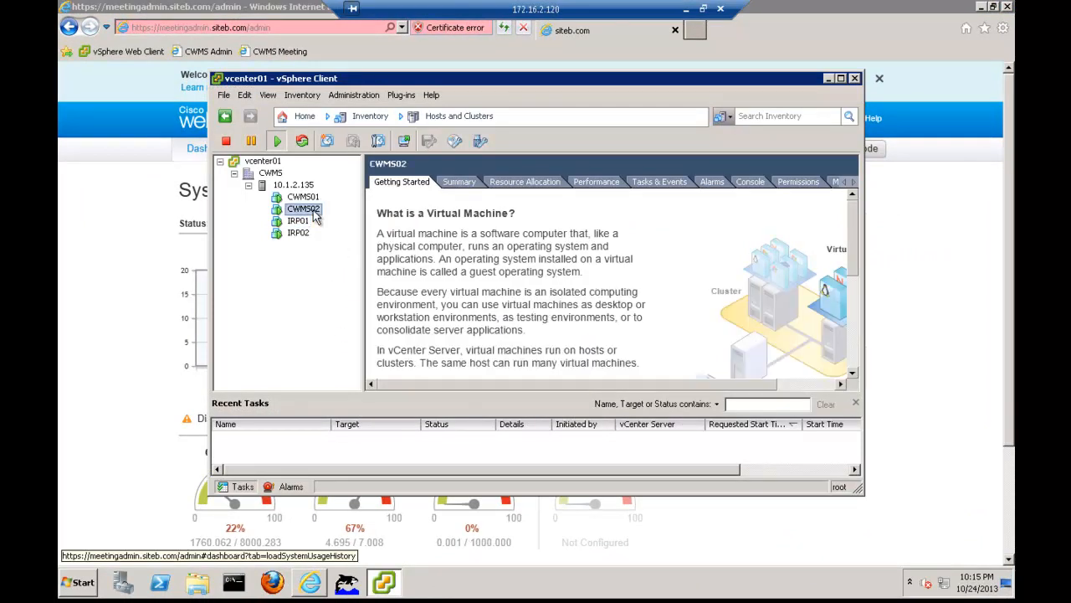
{"action": "left_click", "coordinate": [406, 144]}
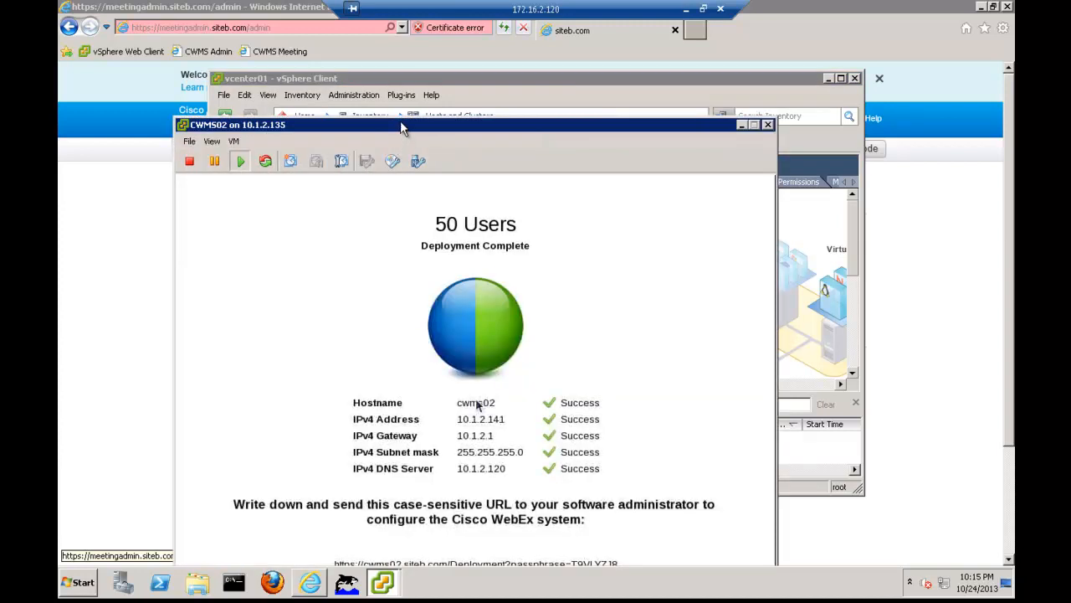
{"action": "left_click_drag", "start_coordinate": [400, 121], "coordinate": [401, 115]}
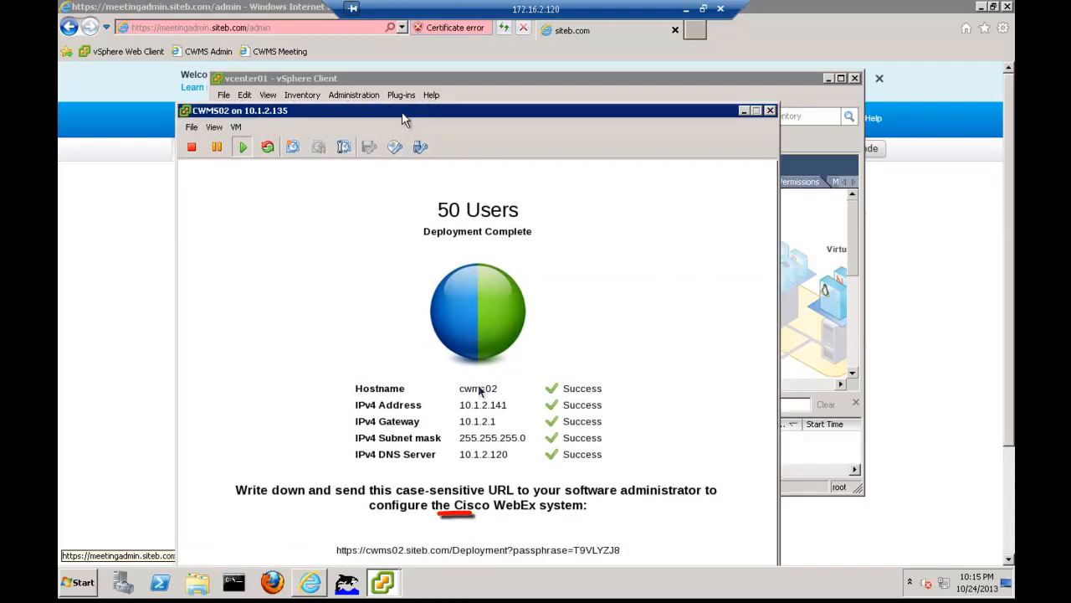
Minimize the vSphere Client, shrink the browser window so the CWMS02 console's deployment URL stays readable, and open a new browser tab
{"action": "left_click", "coordinate": [828, 78]}
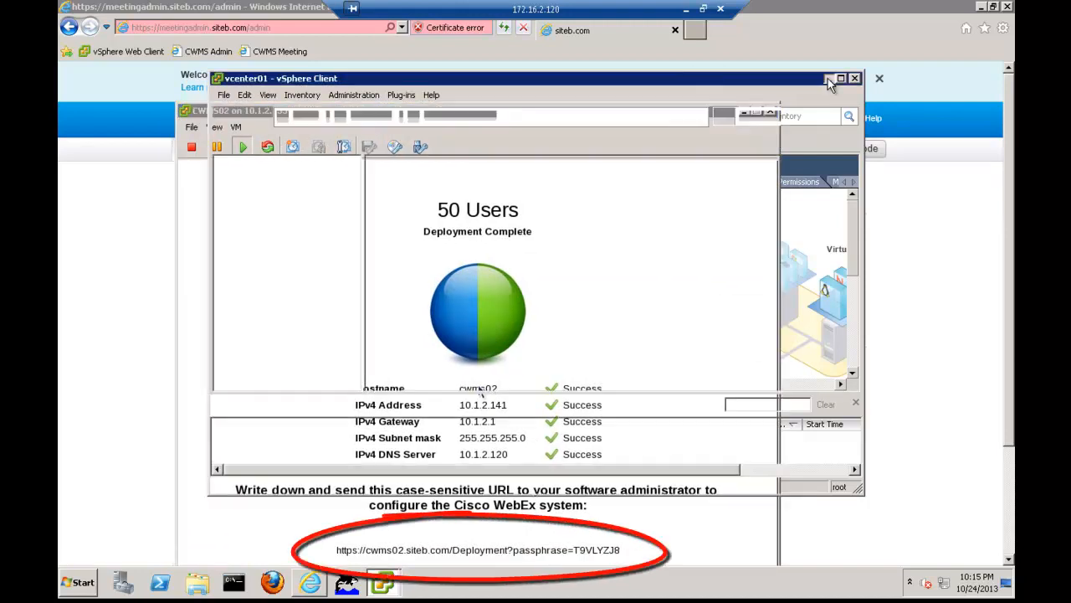
{"action": "left_click", "coordinate": [994, 7]}
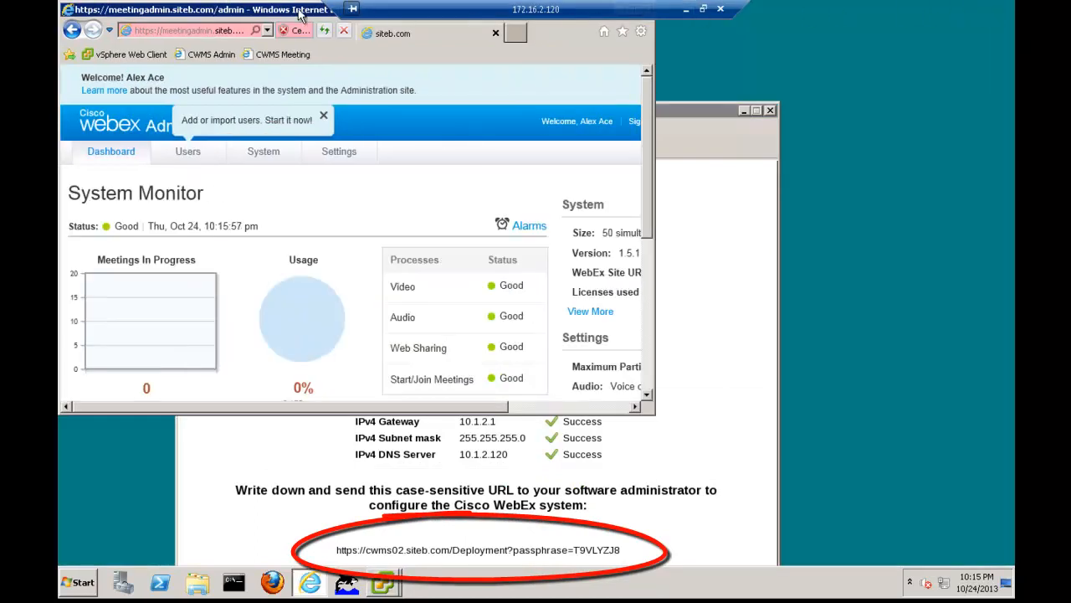
{"action": "left_click", "coordinate": [207, 30]}
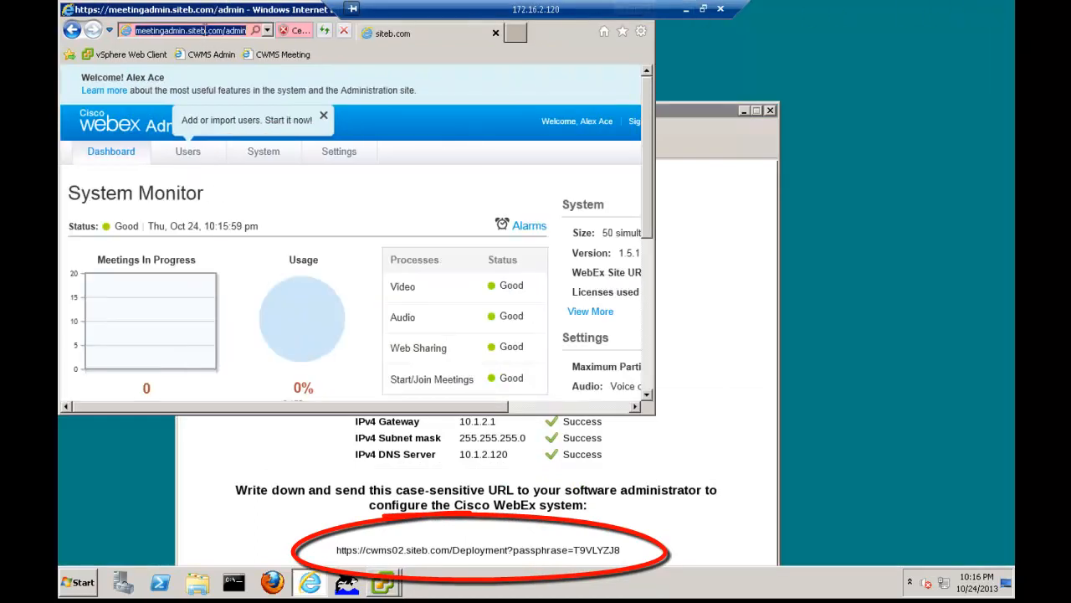
{"action": "type", "text": "h"}
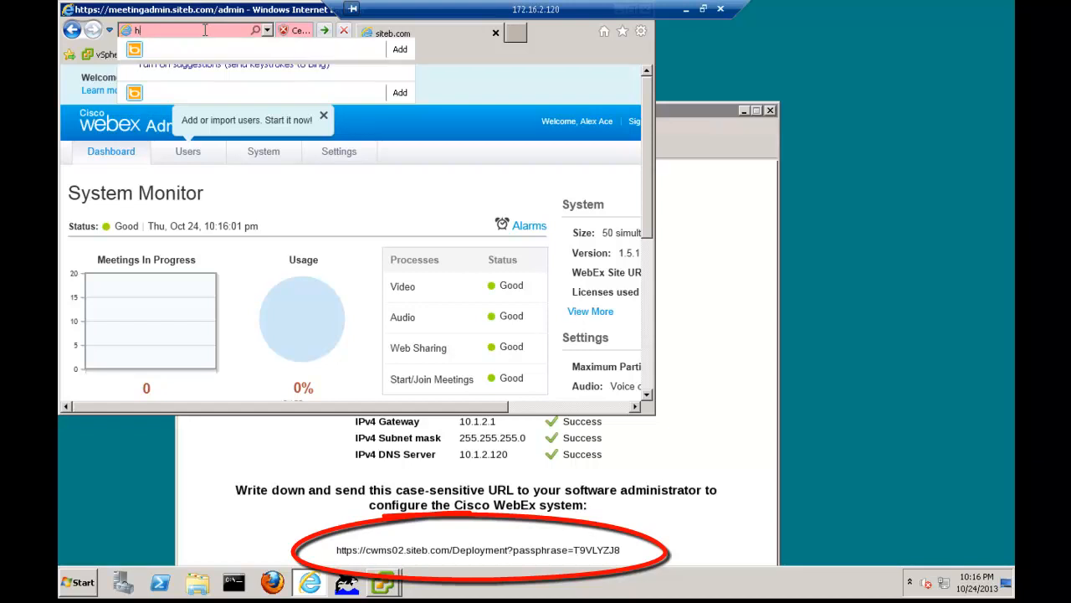
{"action": "key", "text": "BackSpace"}
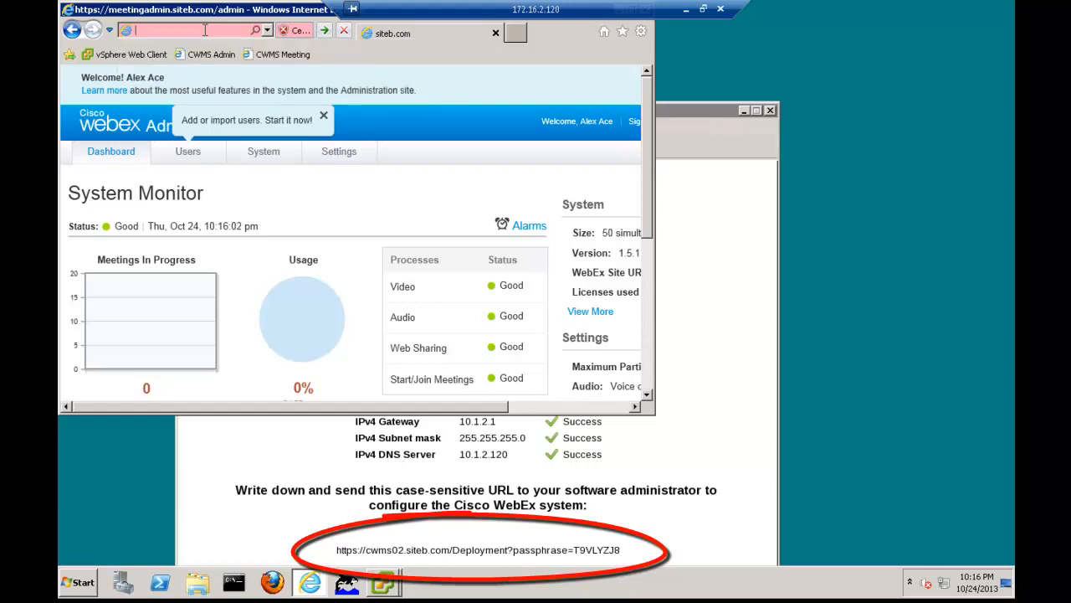
{"action": "left_click", "coordinate": [515, 34]}
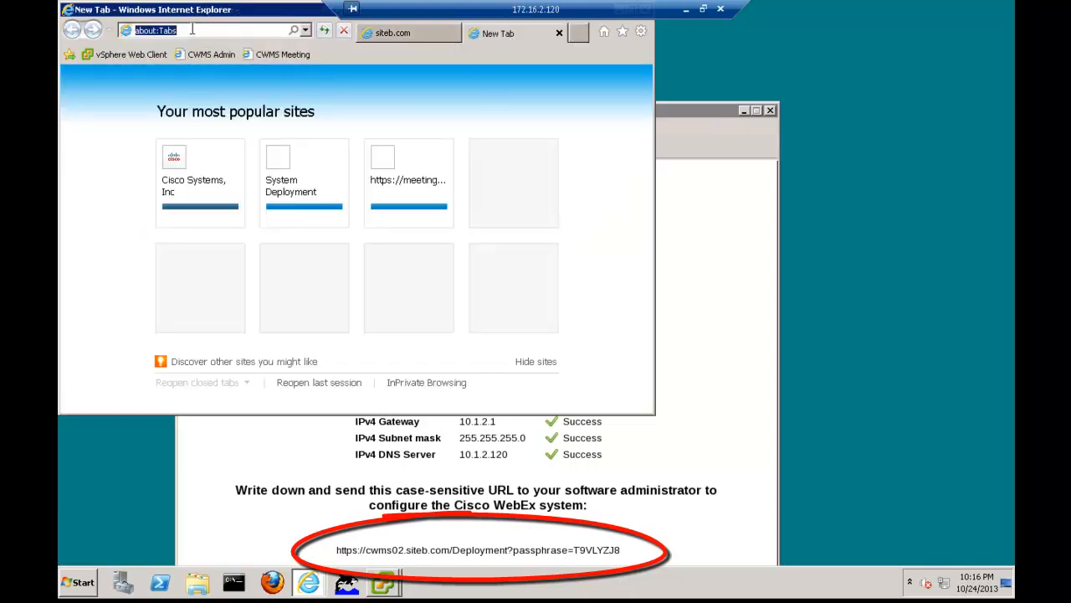
Load the cwms02.siteb.com/Deployment address with the passphrase shown in the CWMS02 console, and continue past the certificate warning
{"action": "type", "text": "https"}
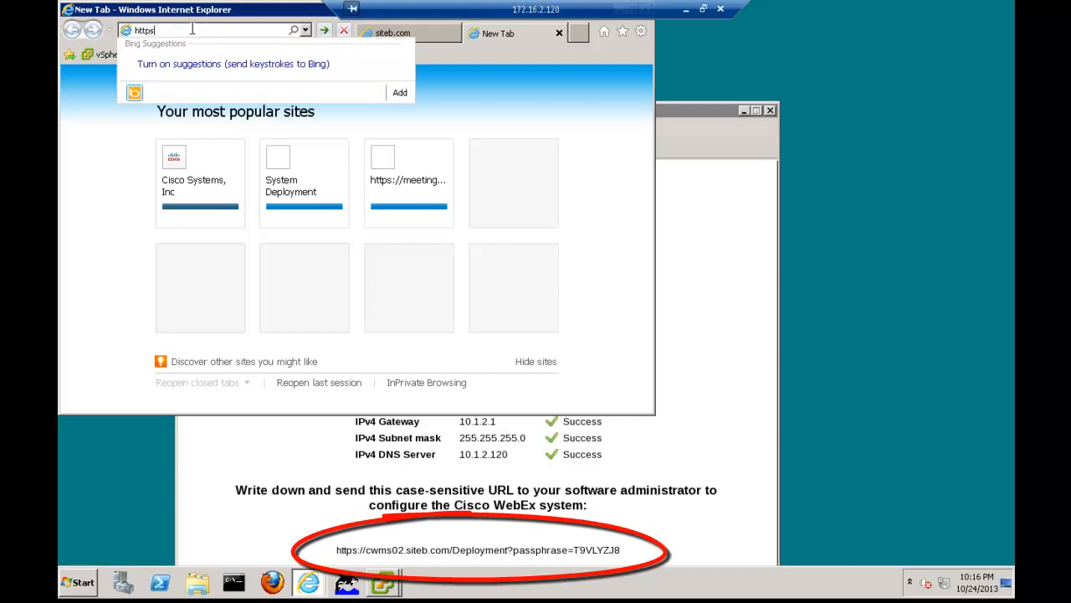
{"action": "type", "text": "://"}
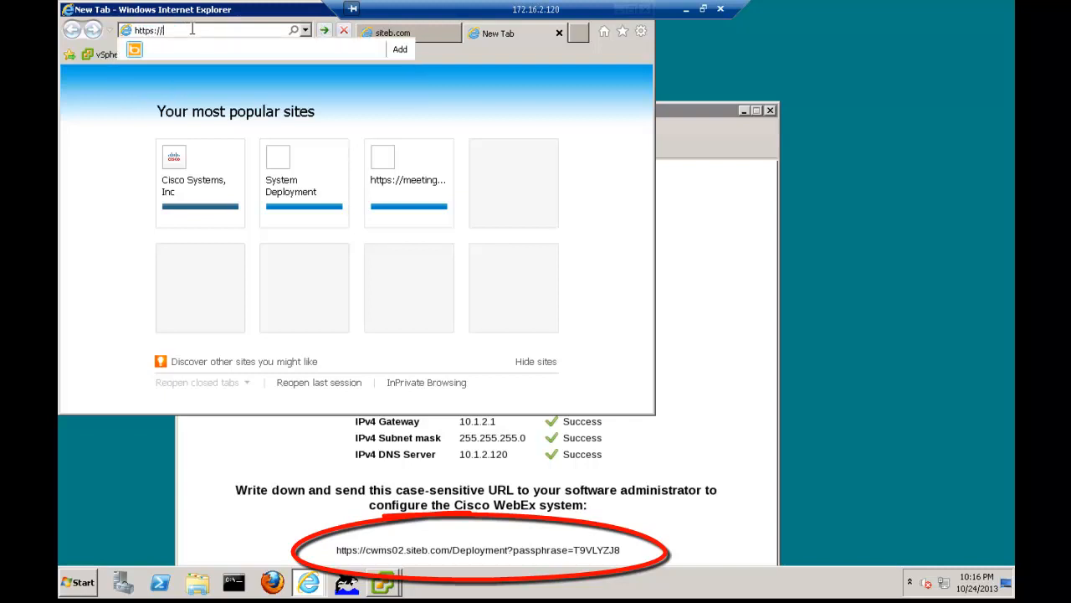
{"action": "type", "text": "cwms02.siteb.com/Deployment"}
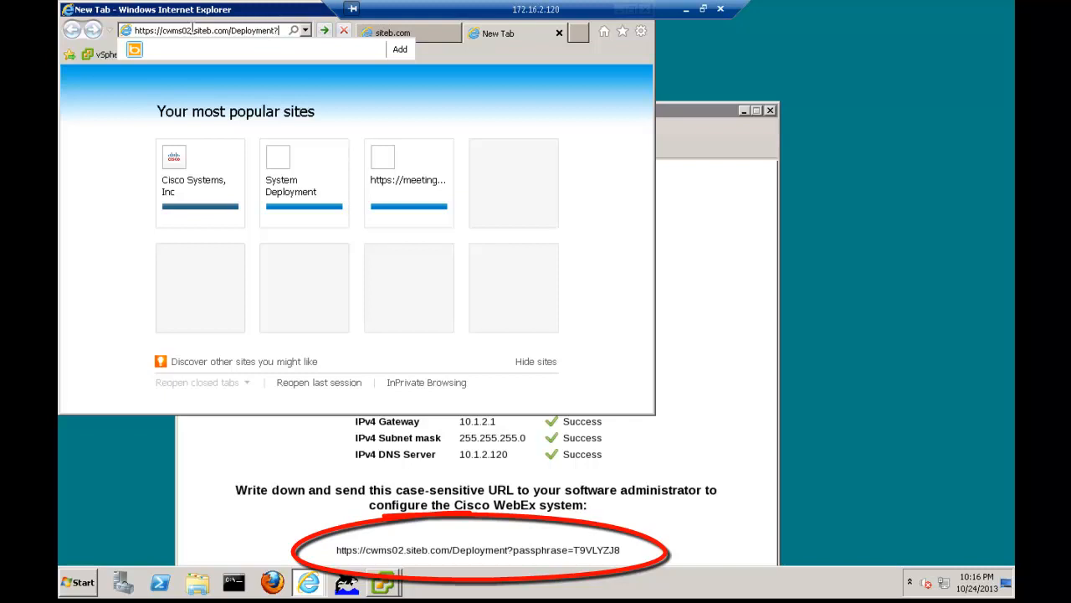
{"action": "type", "text": "?pass"}
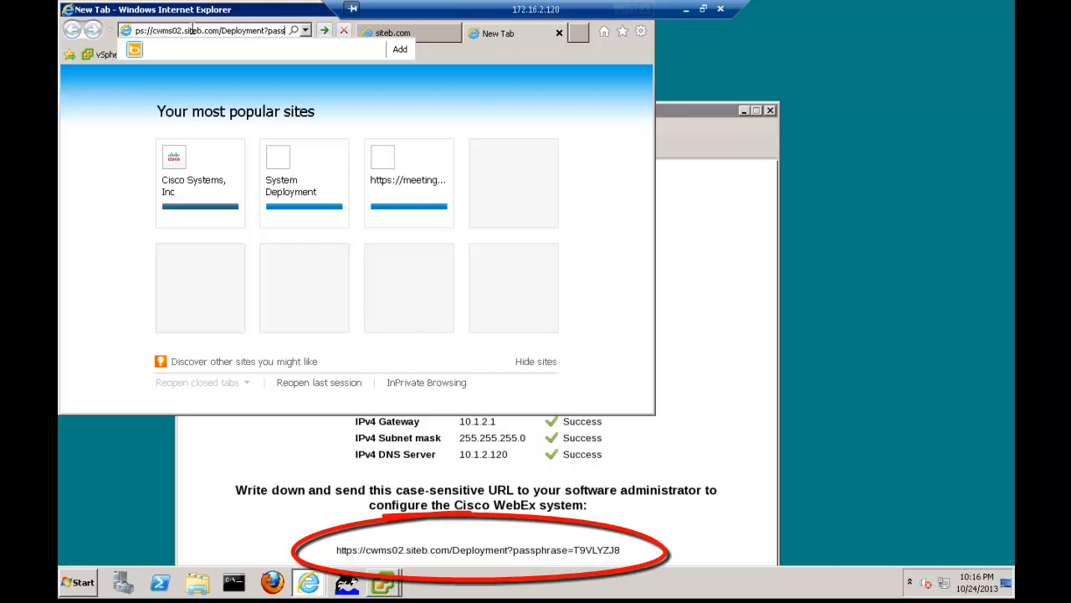
{"action": "type", "text": "phrase"}
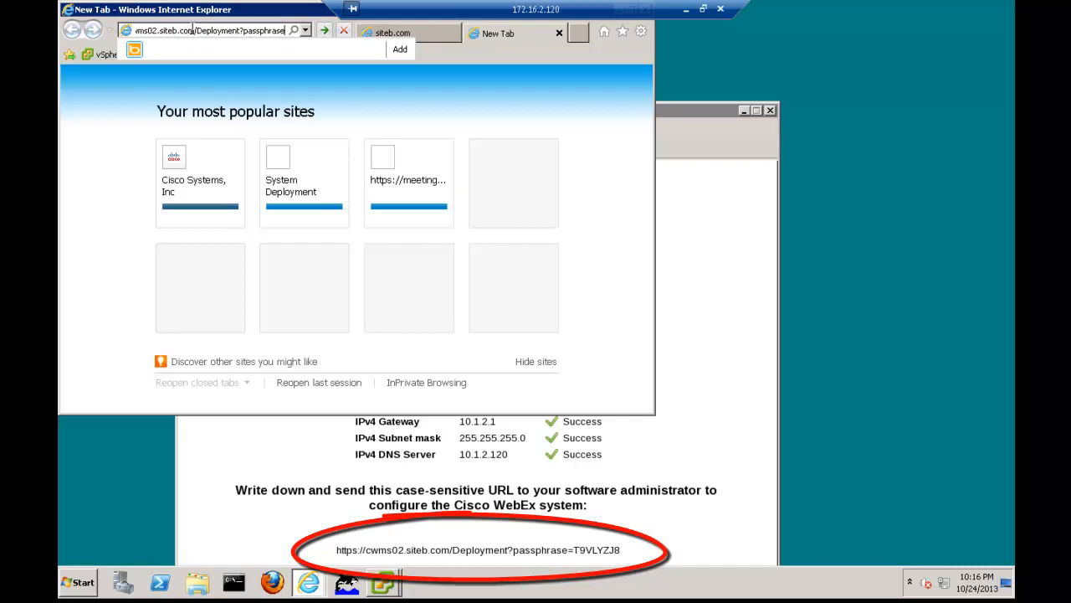
{"action": "type", "text": "="}
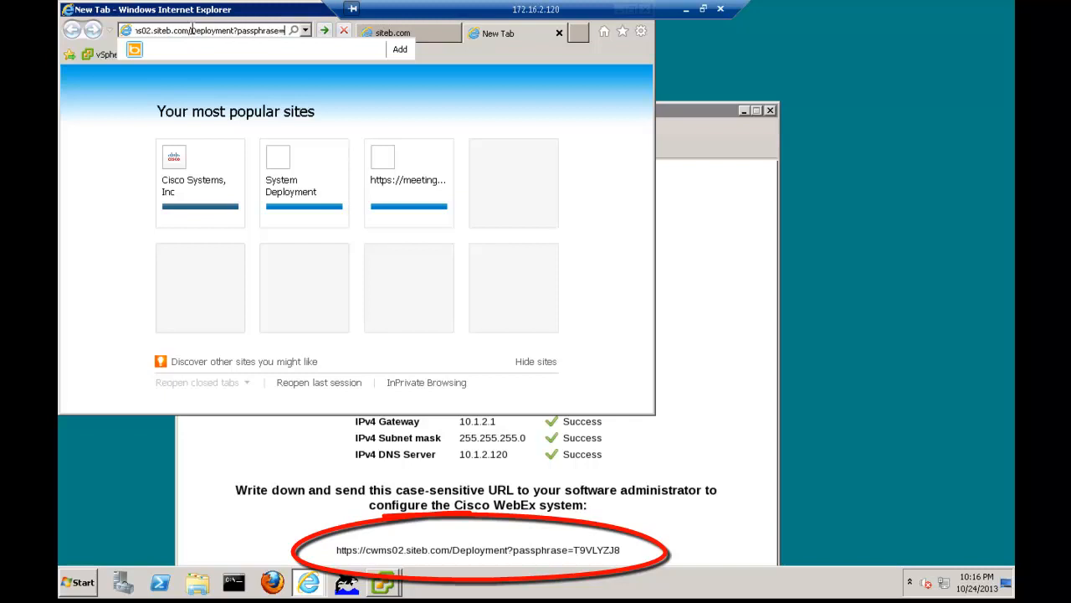
{"action": "key", "text": "Caps_Lock"}
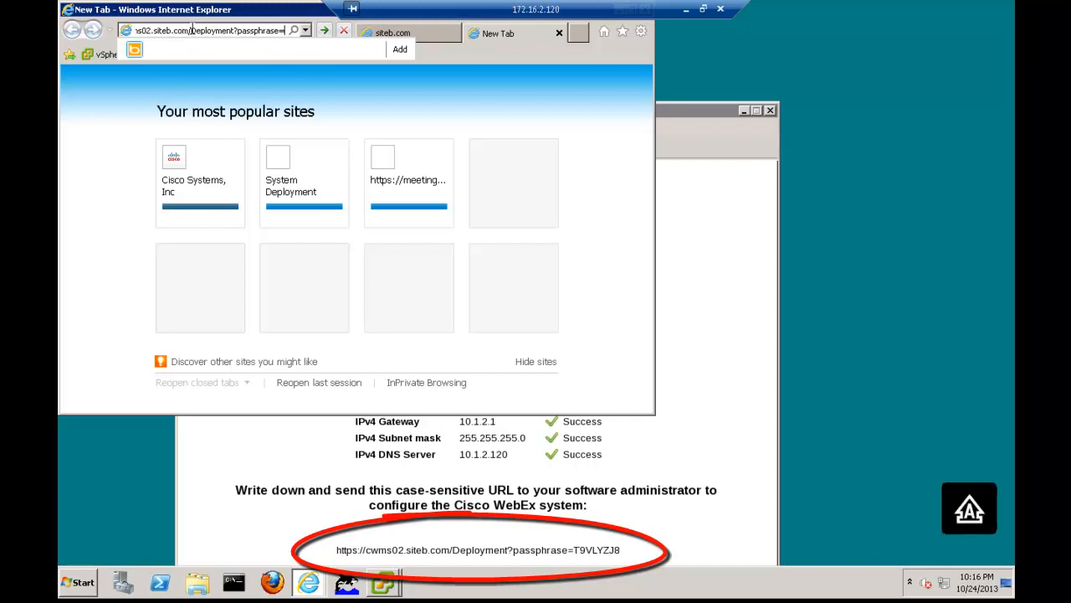
{"action": "type", "text": "T9"}
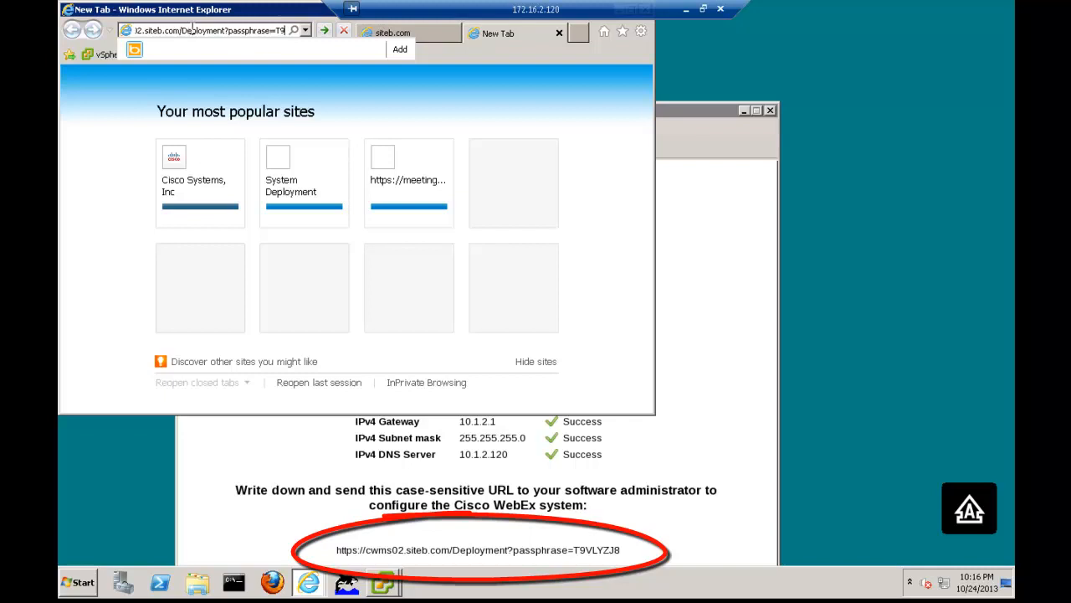
{"action": "type", "text": "VLY"}
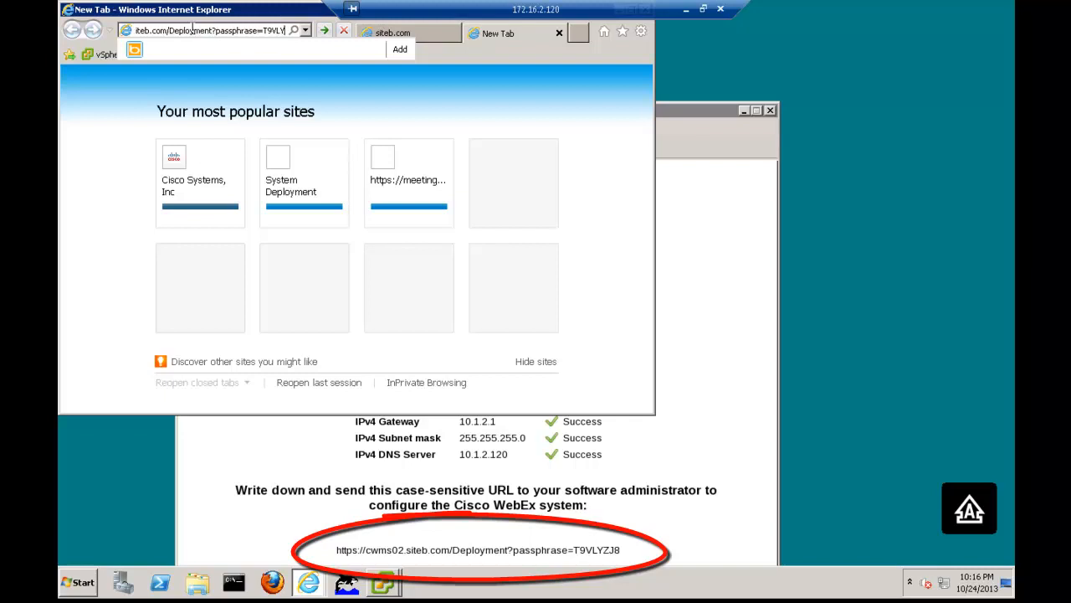
{"action": "type", "text": "ZJ8"}
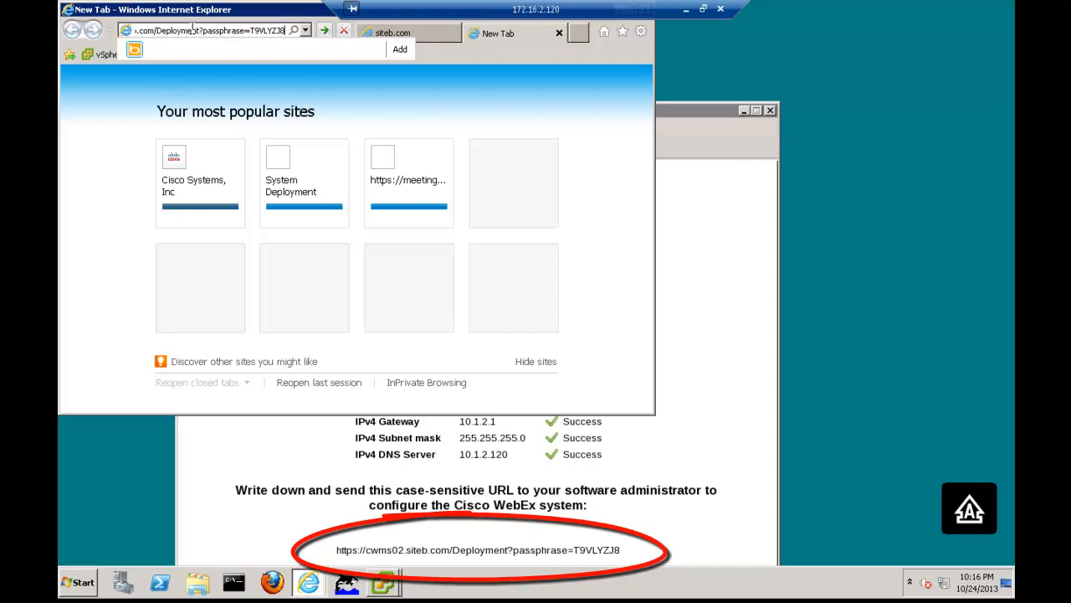
{"action": "key", "text": "Return"}
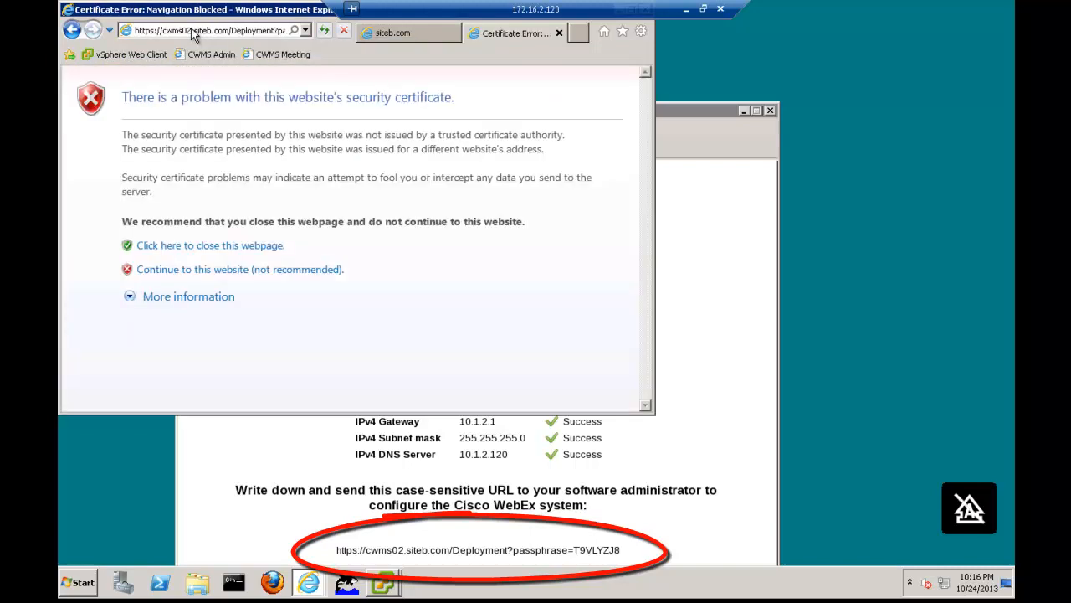
{"action": "left_click", "coordinate": [222, 274]}
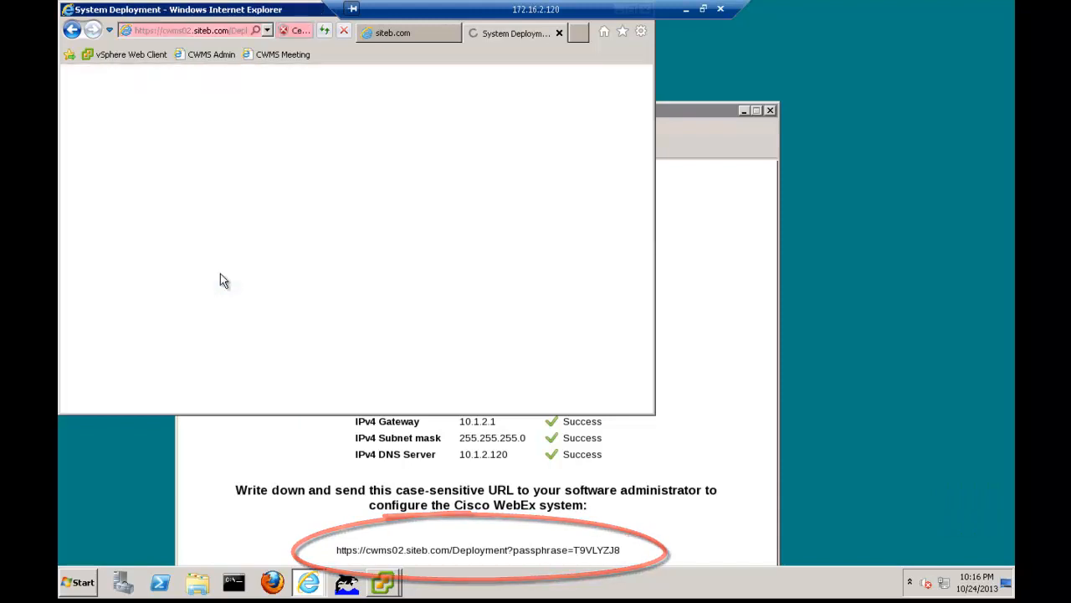
Maximize the browser window, accept English as the setup language, and choose to deploy a new system
{"action": "double_click", "coordinate": [228, 12]}
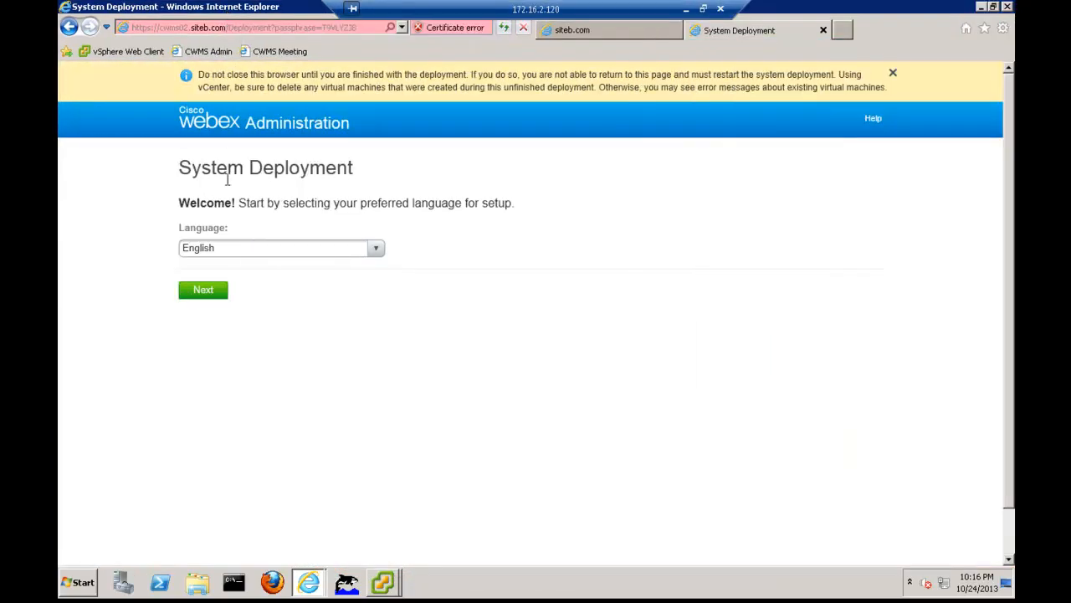
{"action": "left_click", "coordinate": [208, 295]}
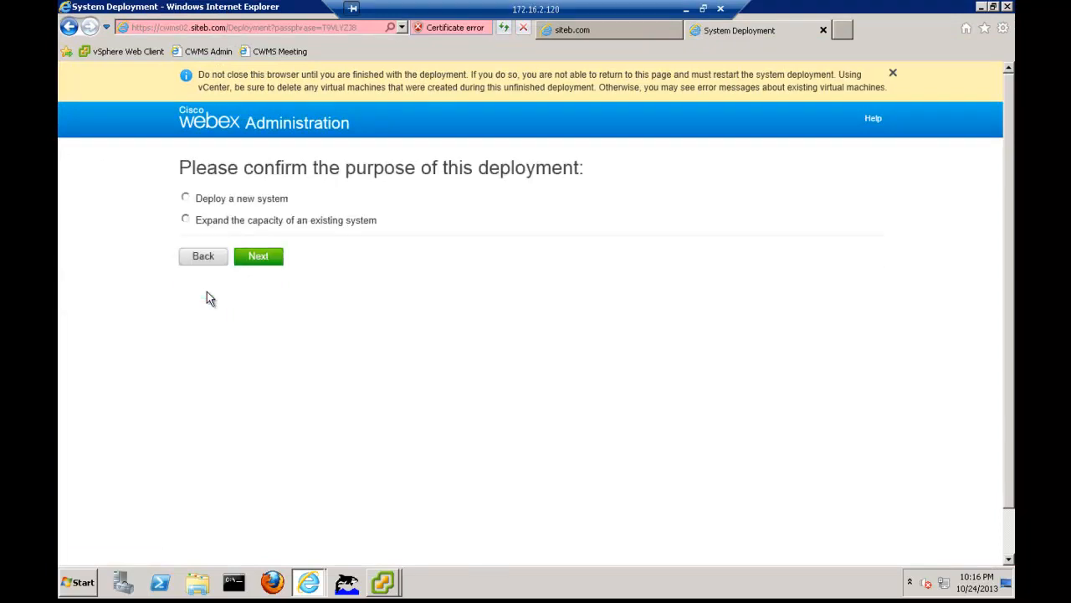
{"action": "left_click", "coordinate": [186, 198]}
{"action": "left_click", "coordinate": [242, 261]}
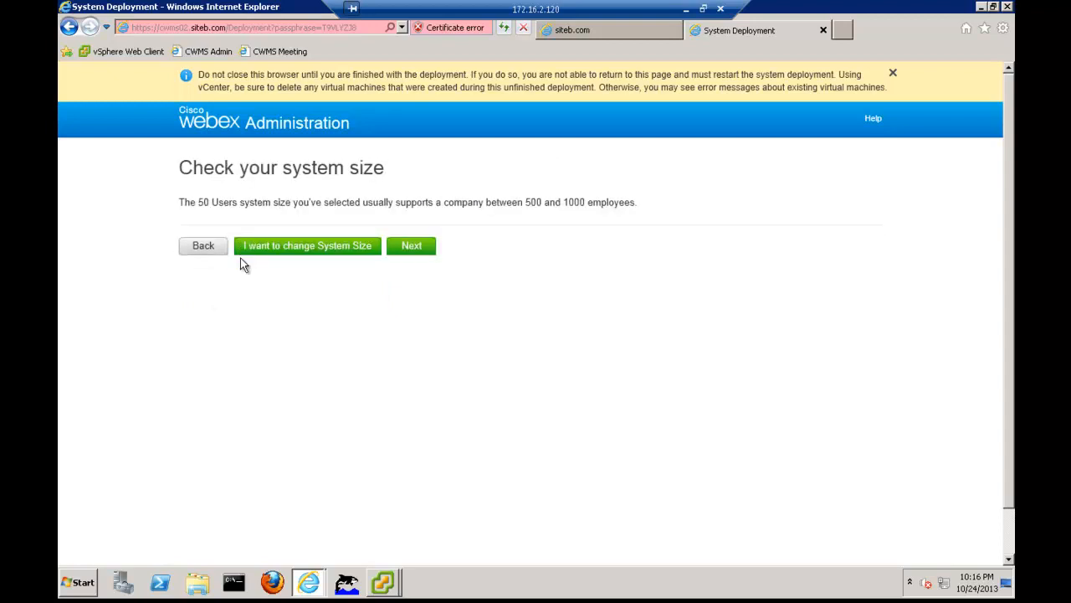
Accept the 50 Users system size and choose to create a High Availability (HA) redundant system
{"action": "left_click", "coordinate": [406, 249]}
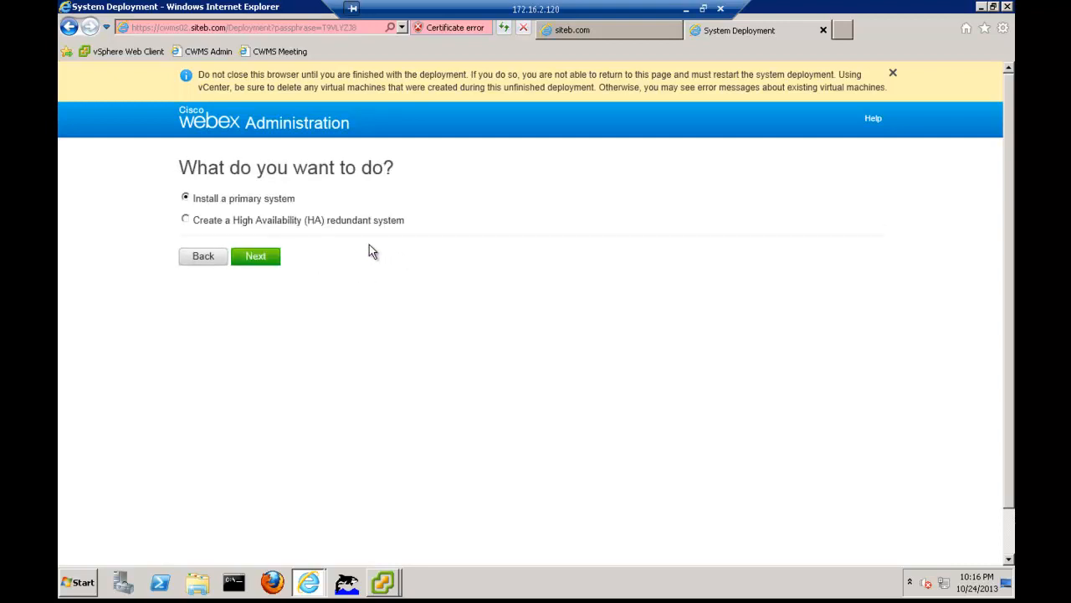
{"action": "left_click", "coordinate": [187, 221]}
{"action": "left_click", "coordinate": [252, 257]}
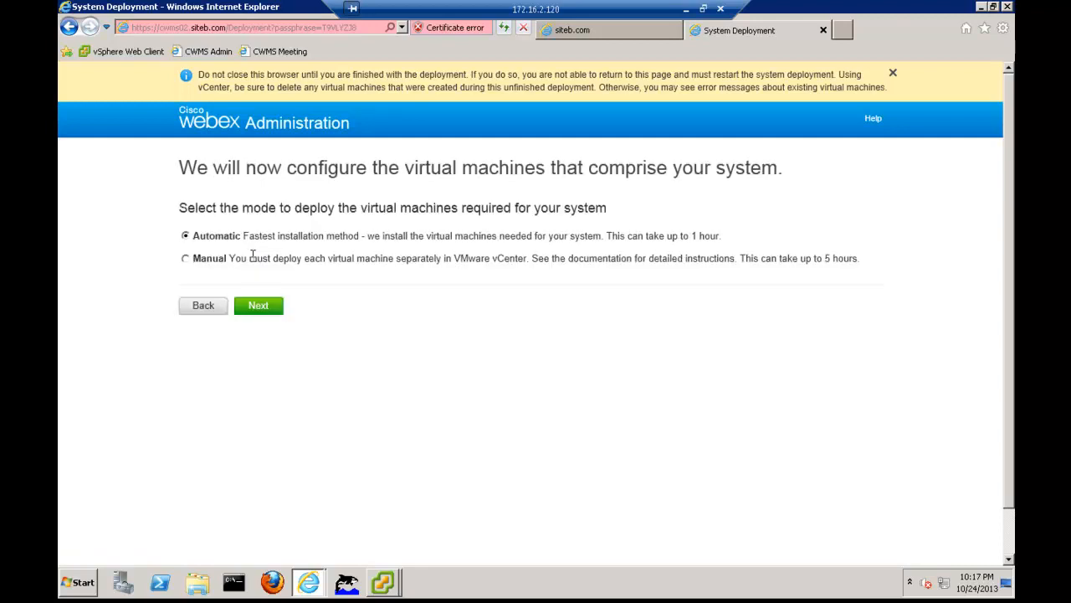
Select Manual virtual machine deployment, keep the Internet Reverse Proxy virtual machine enabled, and proceed past the network configuration checklist
{"action": "left_click", "coordinate": [191, 261]}
{"action": "left_click", "coordinate": [244, 306]}
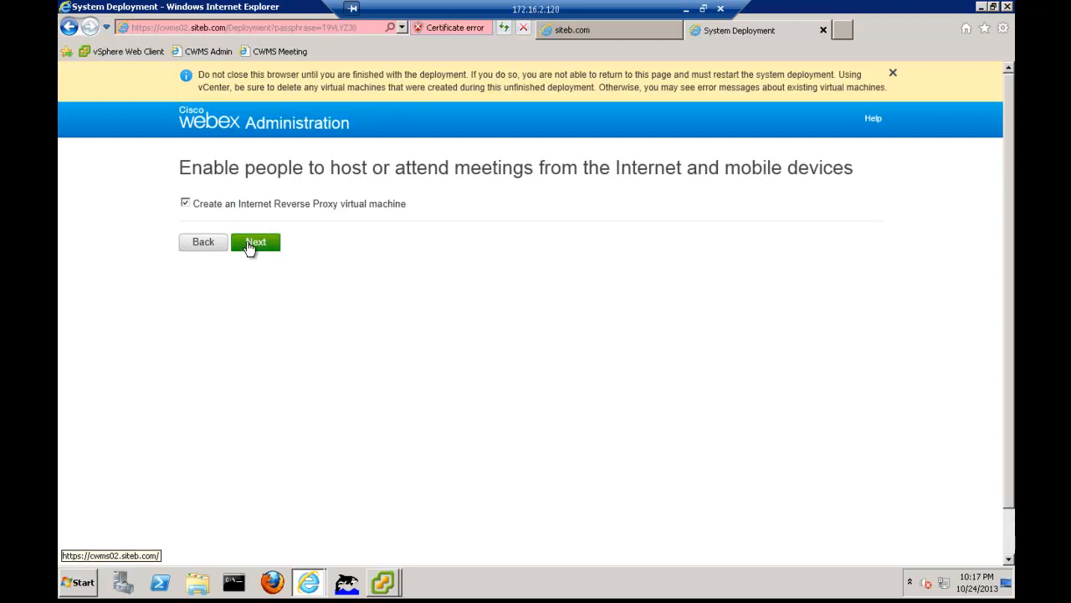
{"action": "left_click", "coordinate": [250, 244]}
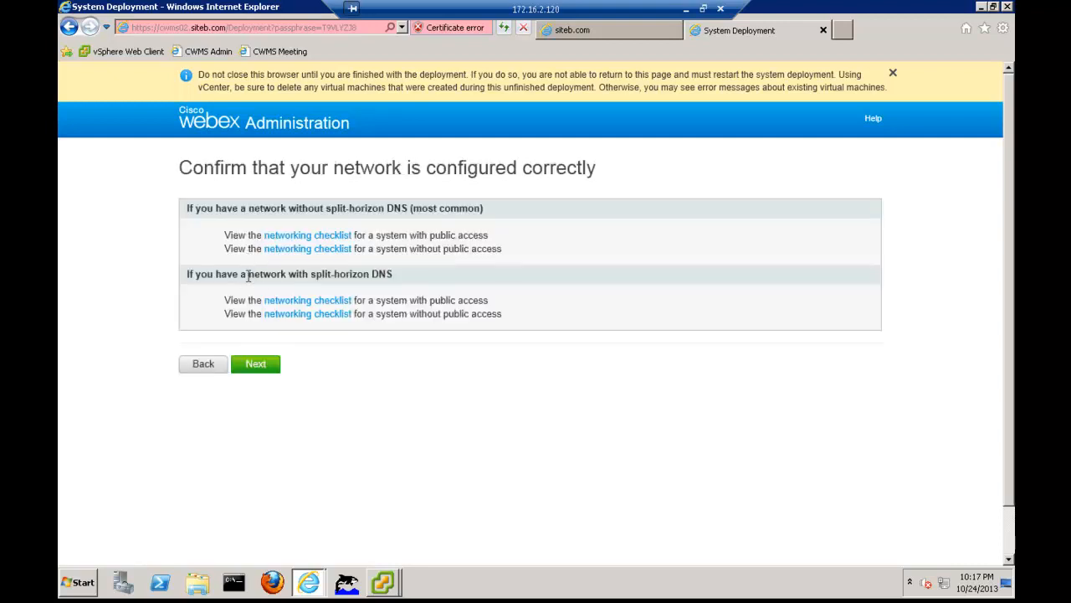
{"action": "left_click", "coordinate": [255, 366]}
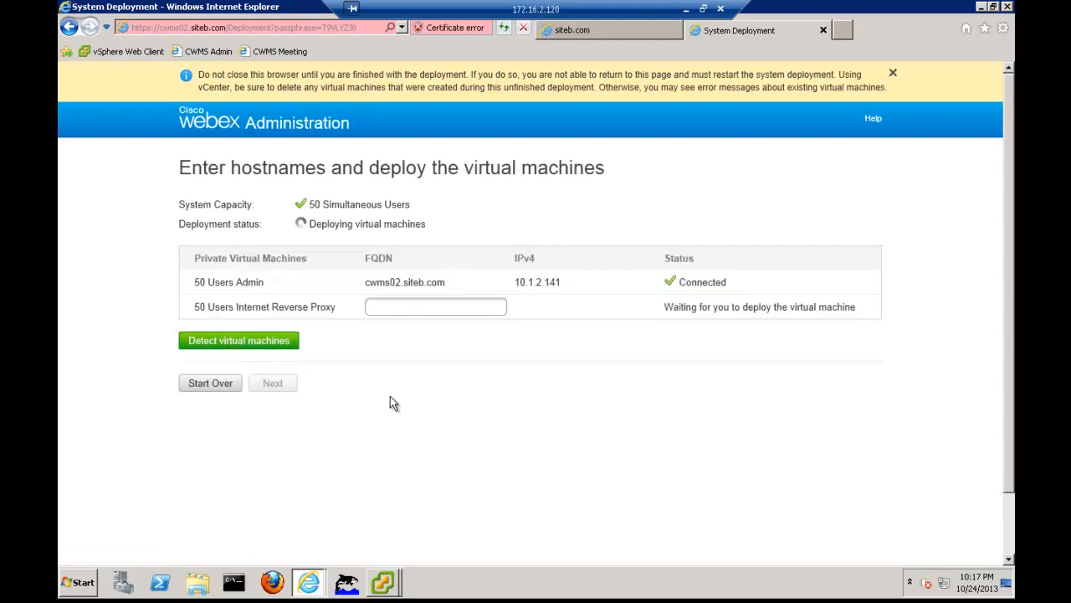
Switch to the vSphere Client, open the IRP02 virtual machine's console to check its hostname and deployment status, and return to the browser
{"action": "left_click", "coordinate": [385, 577]}
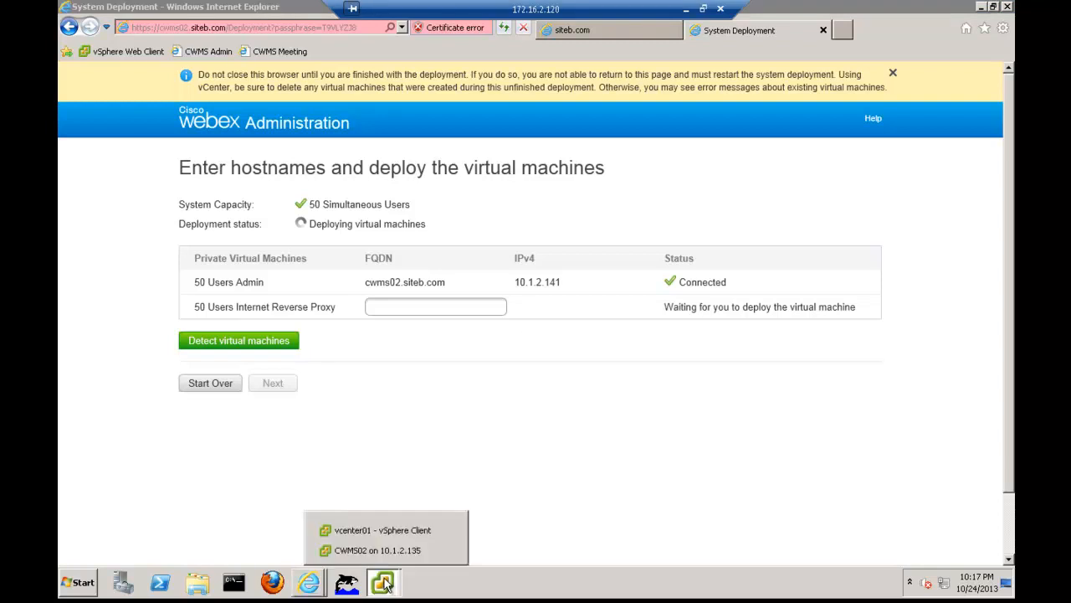
{"action": "left_click", "coordinate": [377, 531]}
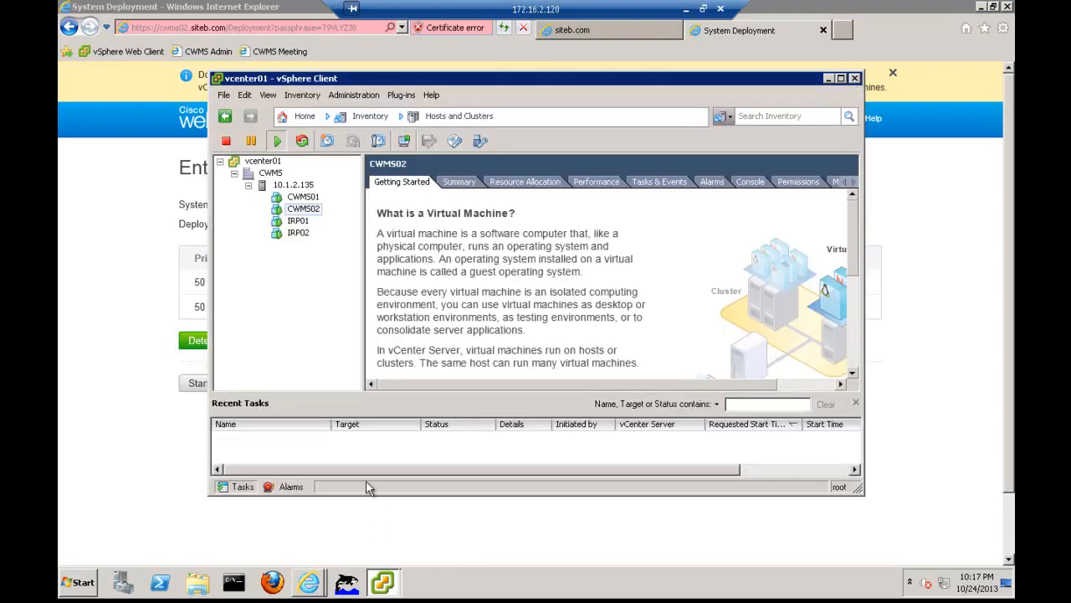
{"action": "left_click", "coordinate": [299, 232]}
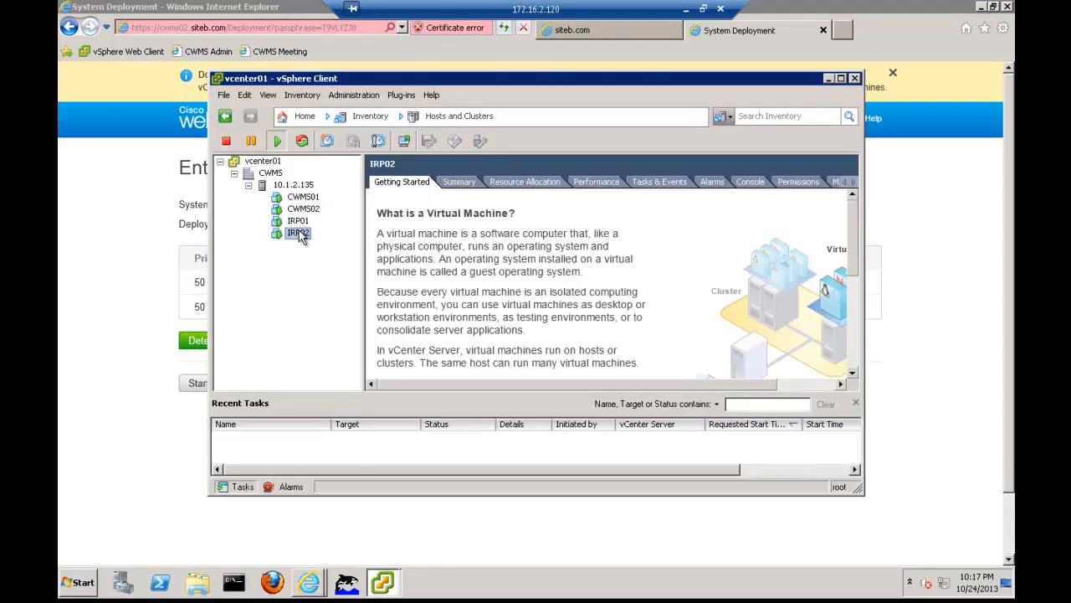
{"action": "left_click", "coordinate": [404, 140]}
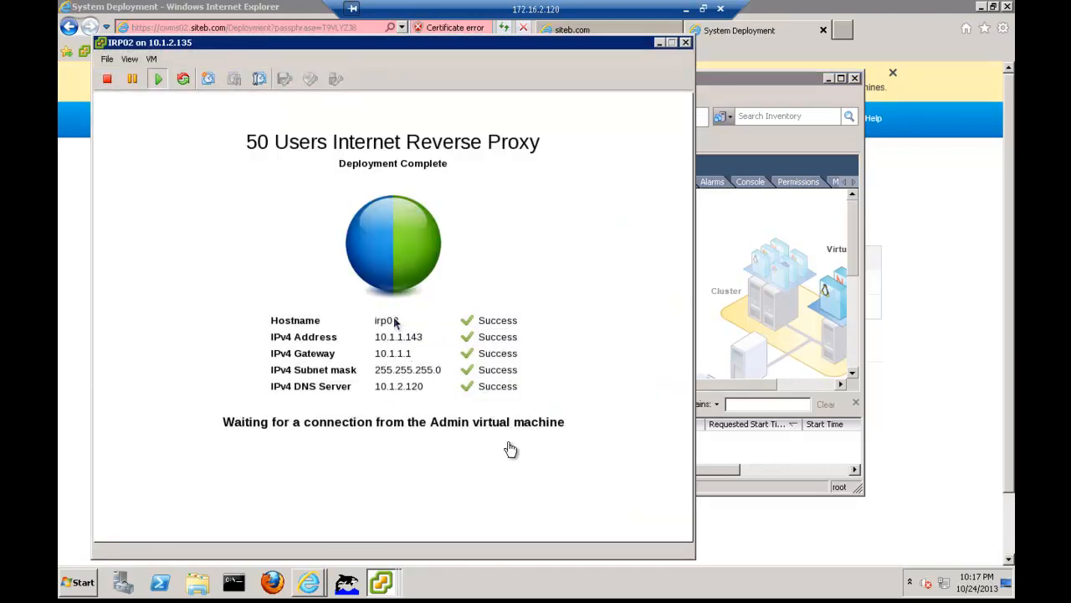
{"action": "left_click", "coordinate": [734, 519]}
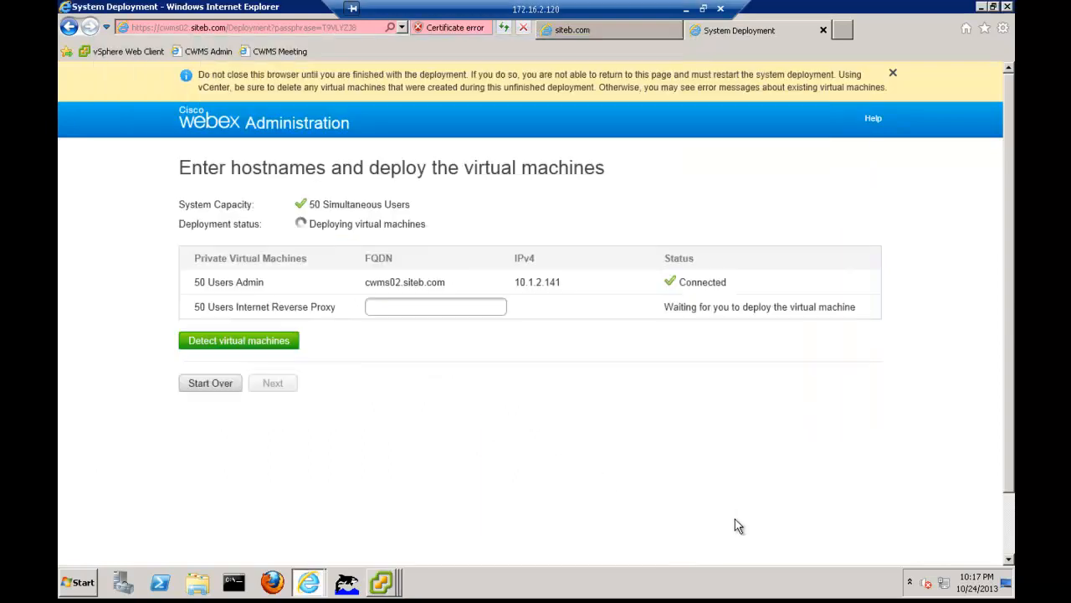
Set the Internet Reverse Proxy's FQDN to irp02.siteb.com and detect the virtual machines
{"action": "left_click", "coordinate": [435, 306]}
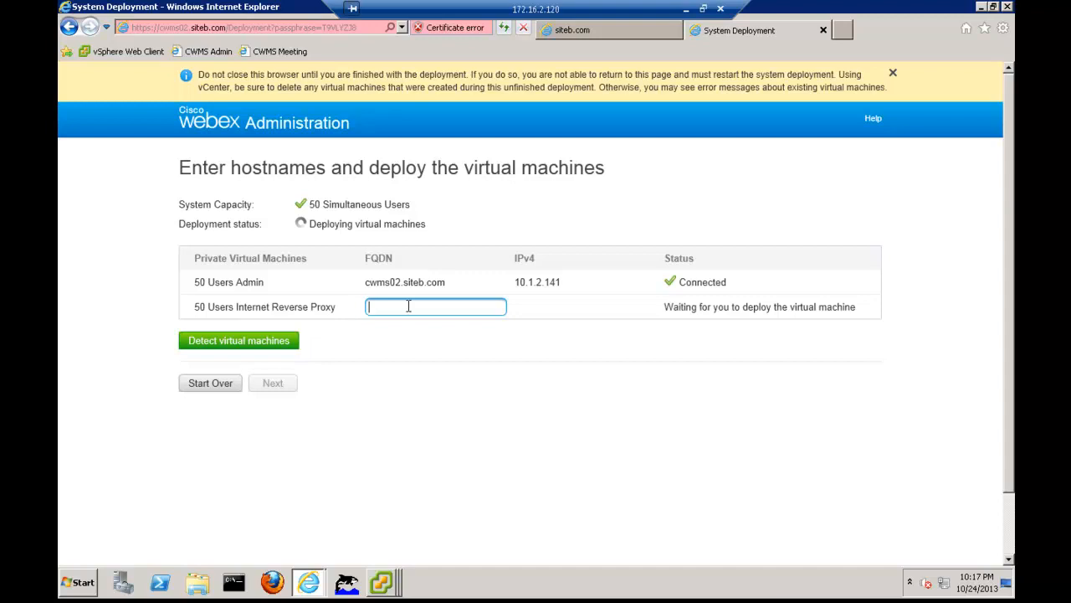
{"action": "type", "text": "irp02.siteb.com"}
{"action": "left_click", "coordinate": [294, 344]}
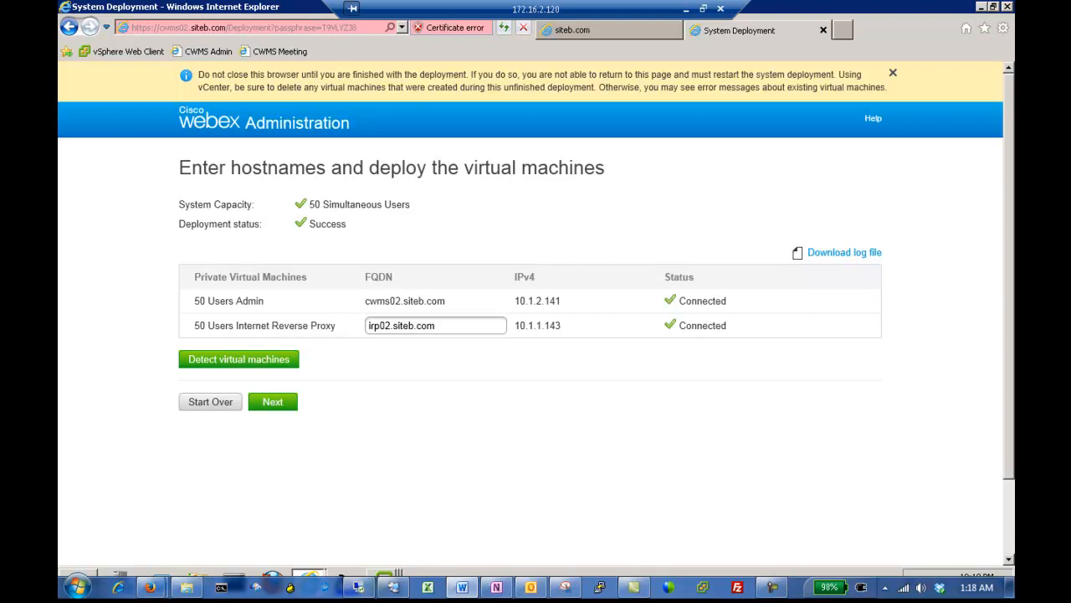
Proceed to the system check for irp02 and cwms02, and complete the High Availability system's deployment
{"action": "left_click", "coordinate": [270, 405]}
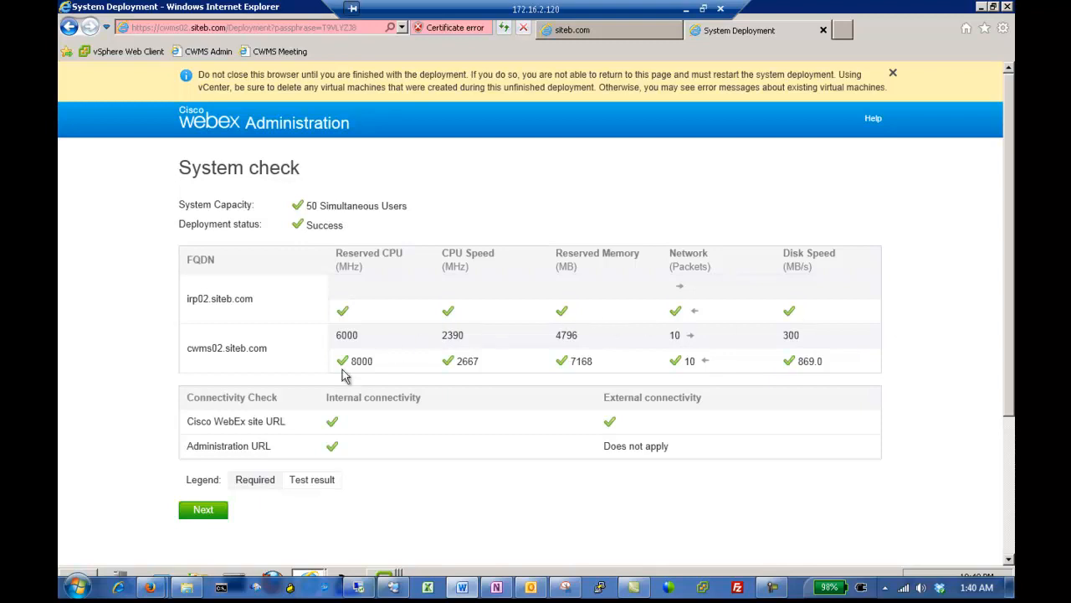
{"action": "left_click", "coordinate": [203, 513]}
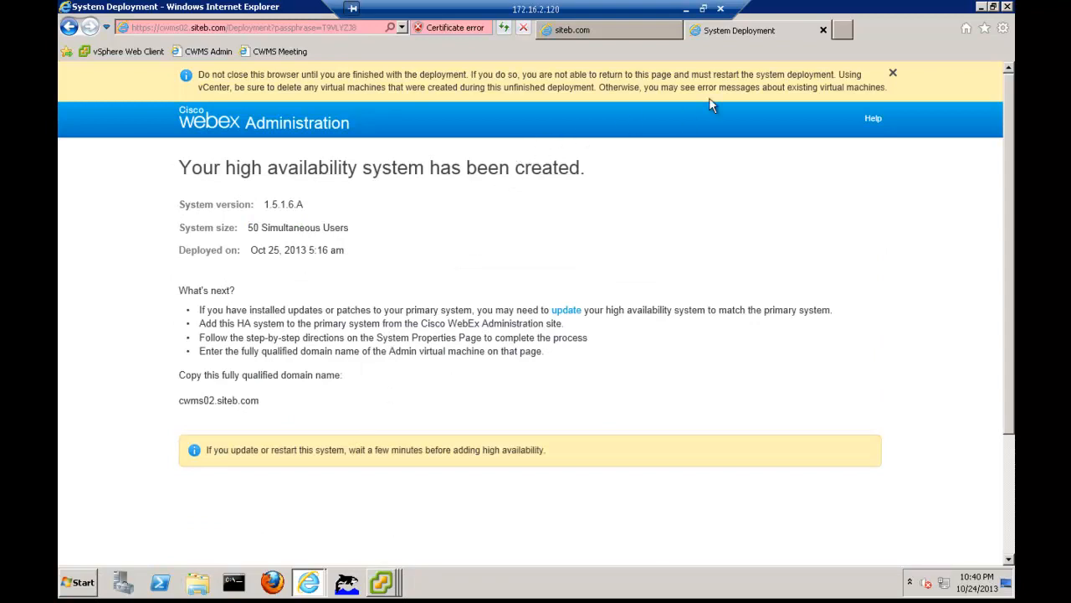
Close the System Deployment page and open the primary system's properties in WebEx Administration
{"action": "left_click", "coordinate": [823, 30]}
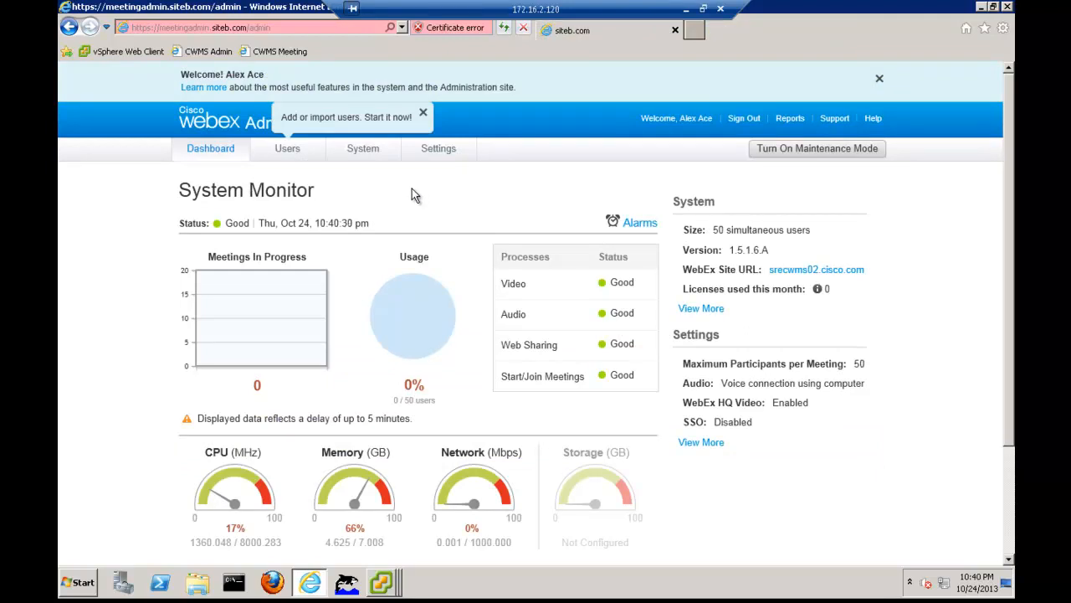
{"action": "left_click", "coordinate": [363, 148]}
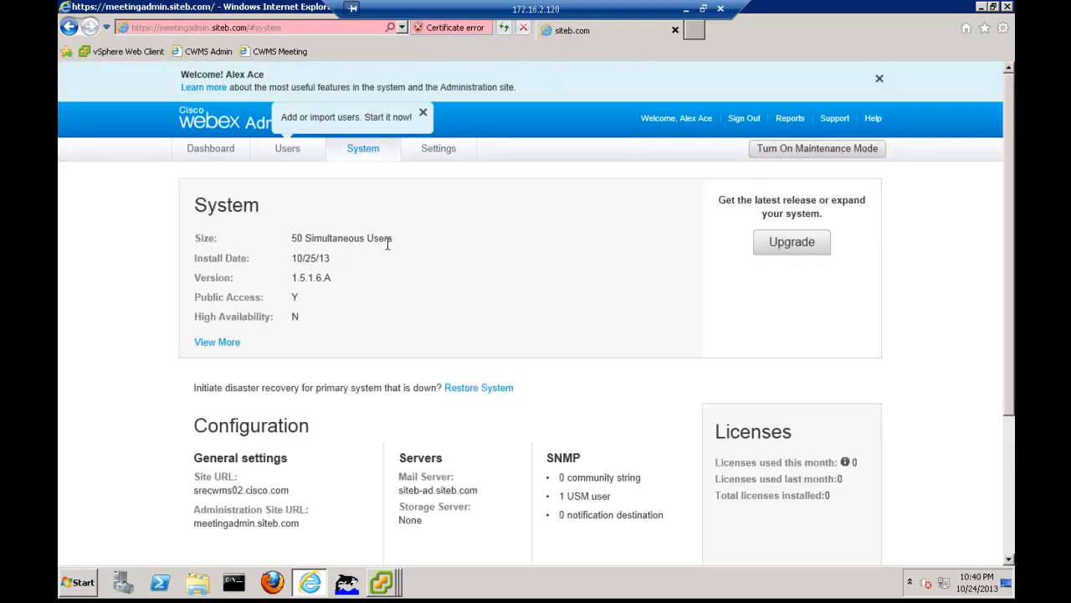
{"action": "scroll", "coordinate": [376, 288], "scroll_direction": "down", "scroll_amount": 2}
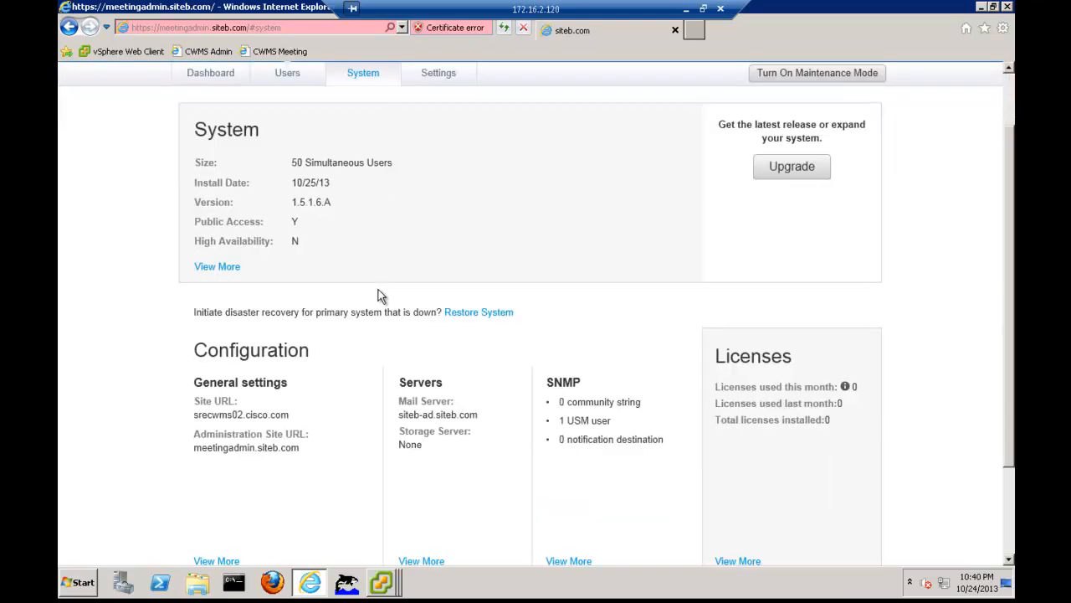
{"action": "scroll", "coordinate": [377, 295], "scroll_direction": "up", "scroll_amount": 2}
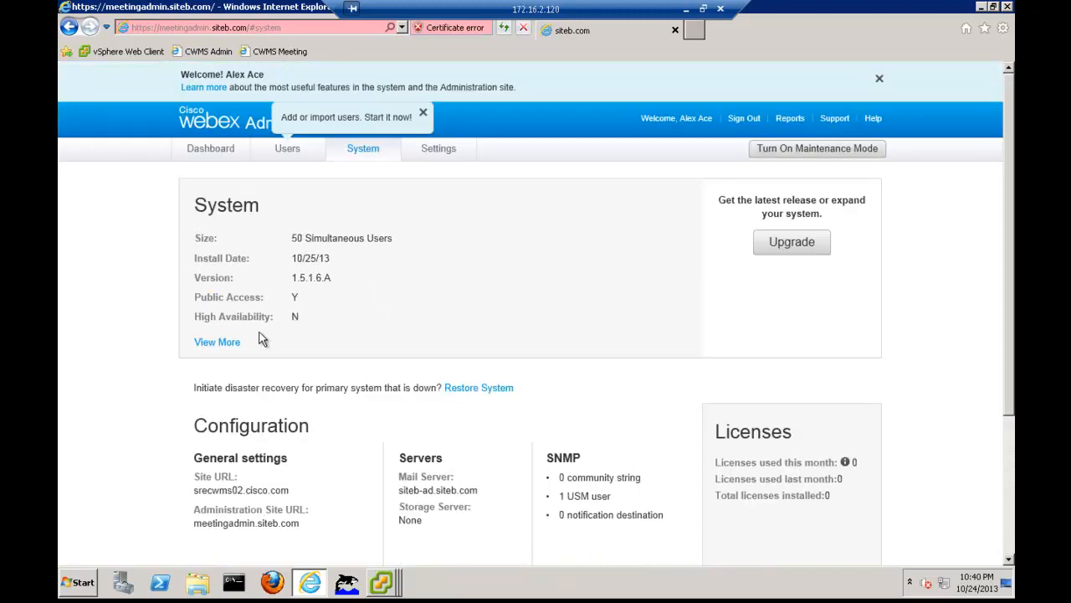
{"action": "left_click", "coordinate": [224, 344]}
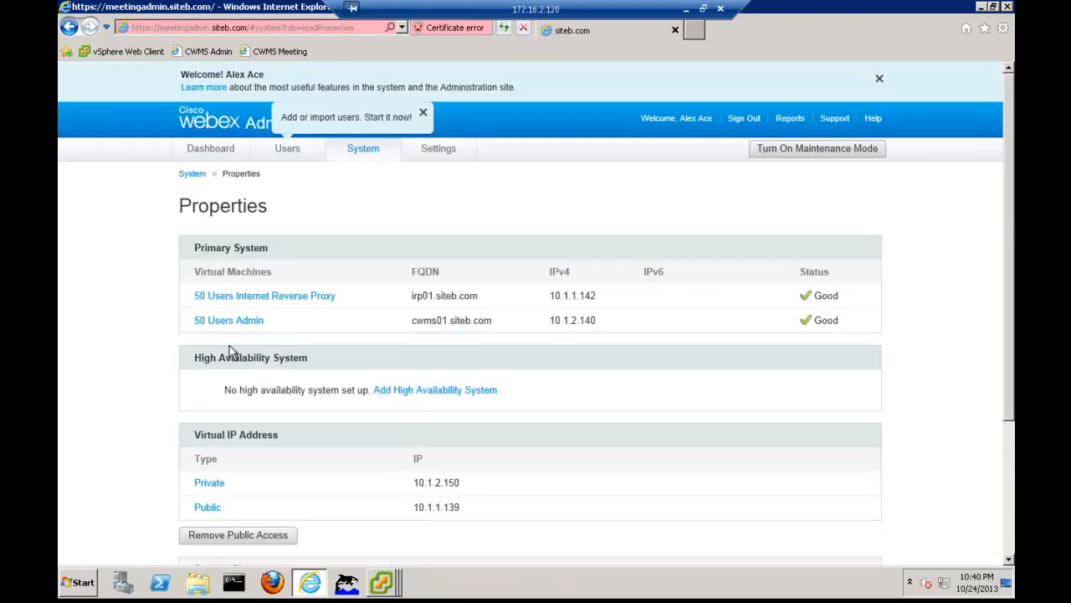
Start adding a High Availability system and set its Admin virtual machine's FQDN to cwms02.siteb.com
{"action": "left_click", "coordinate": [404, 393]}
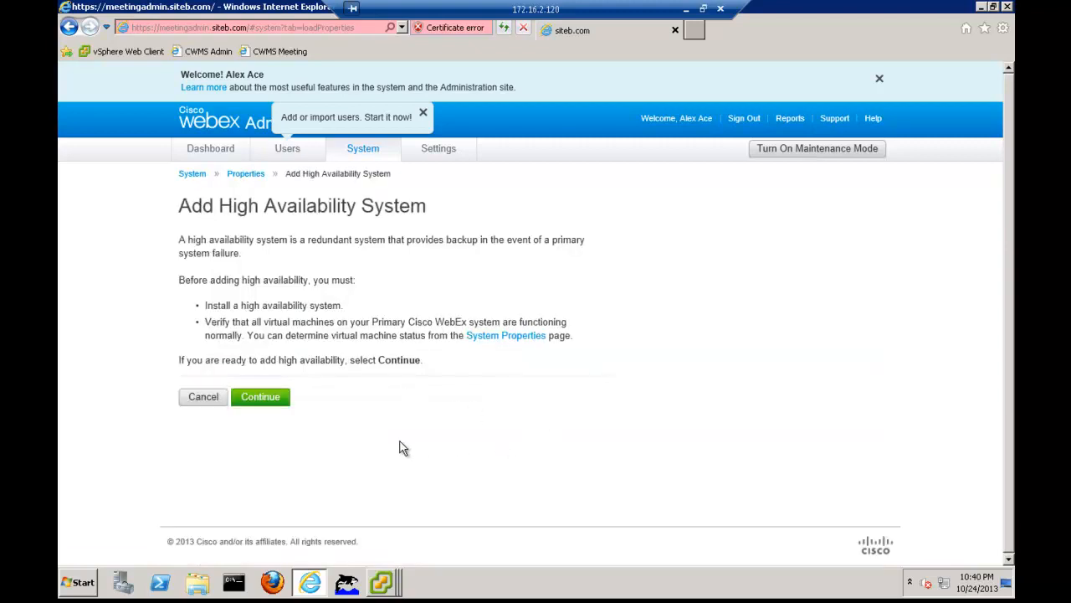
{"action": "left_click", "coordinate": [269, 402]}
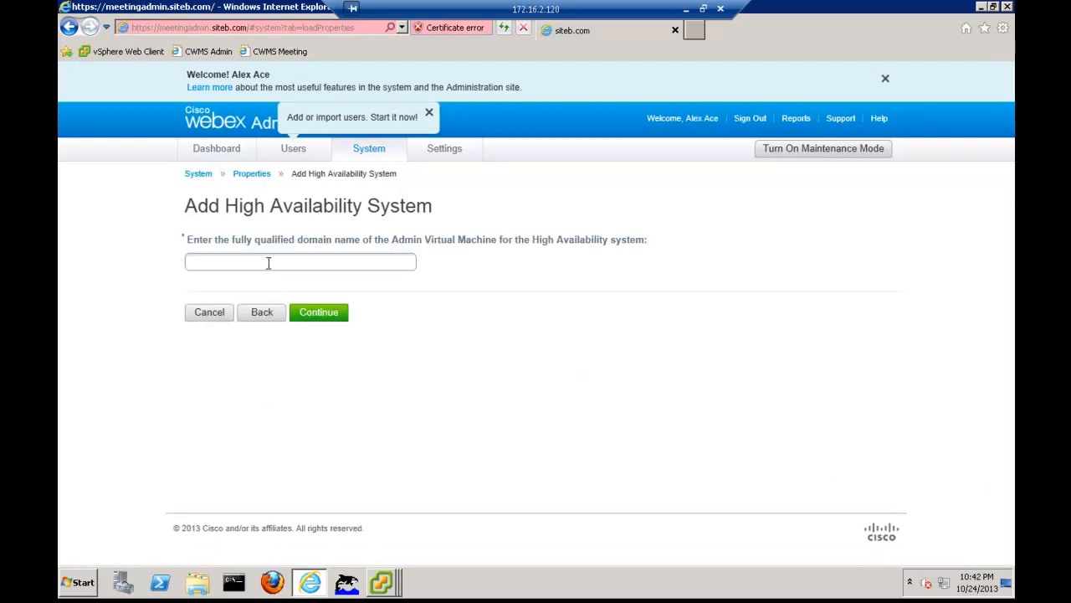
{"action": "left_click", "coordinate": [268, 263]}
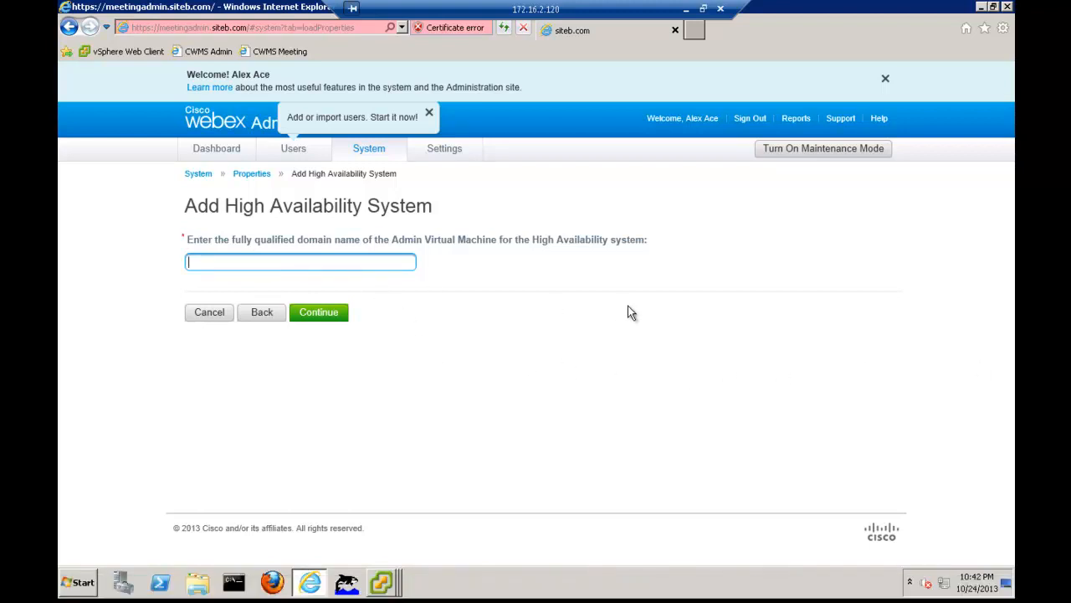
{"action": "type", "text": "cwms02.siteb.com"}
{"action": "left_click", "coordinate": [318, 314]}
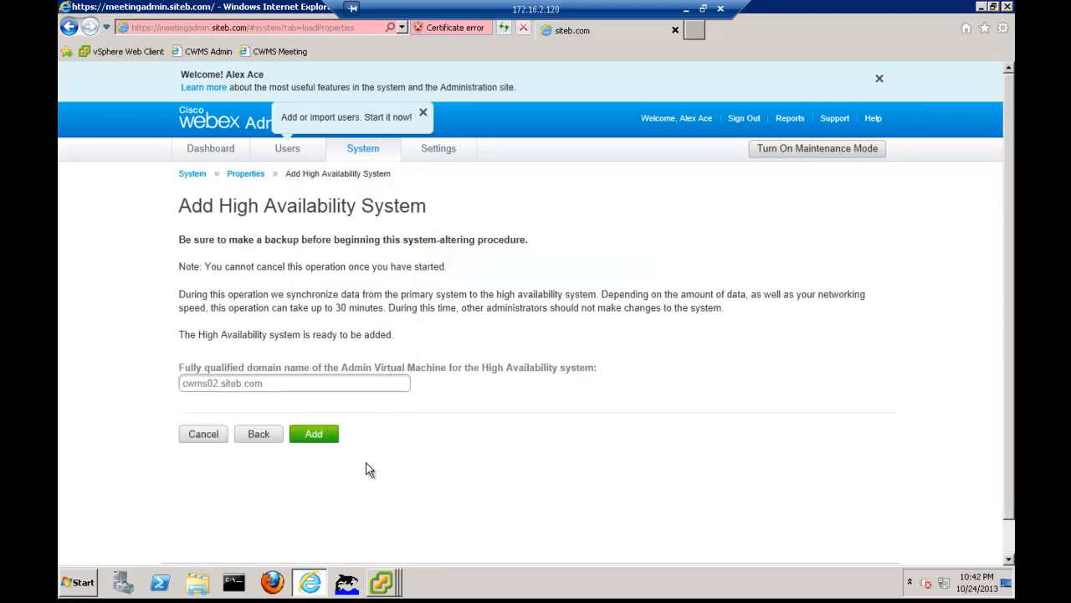
Add the High Availability system with maintenance mode turned on, and finish the procedure to return to the system properties
{"action": "left_click", "coordinate": [323, 440]}
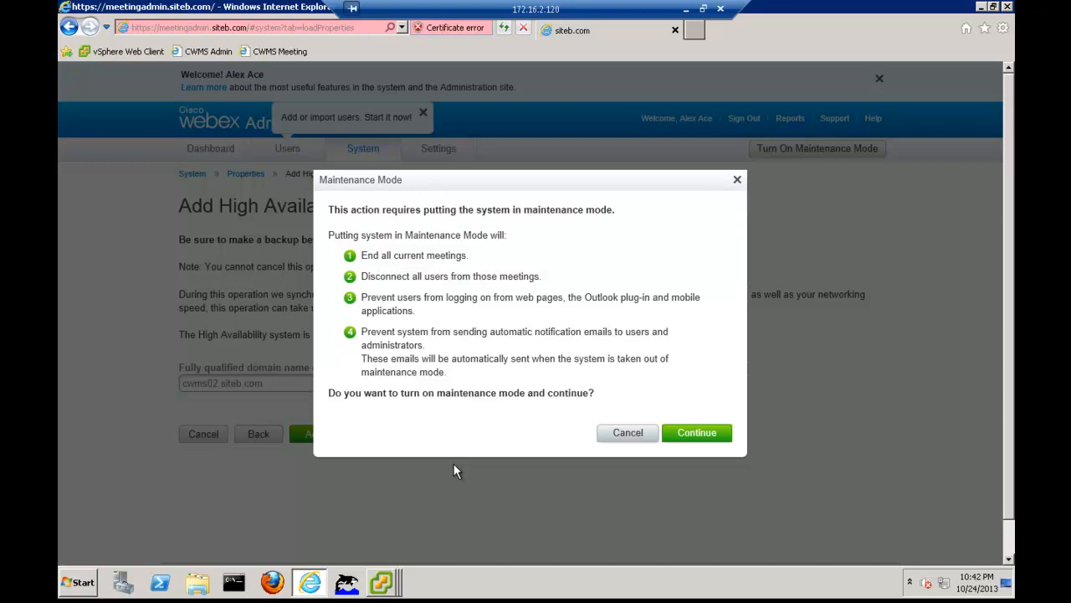
{"action": "left_click", "coordinate": [706, 435]}
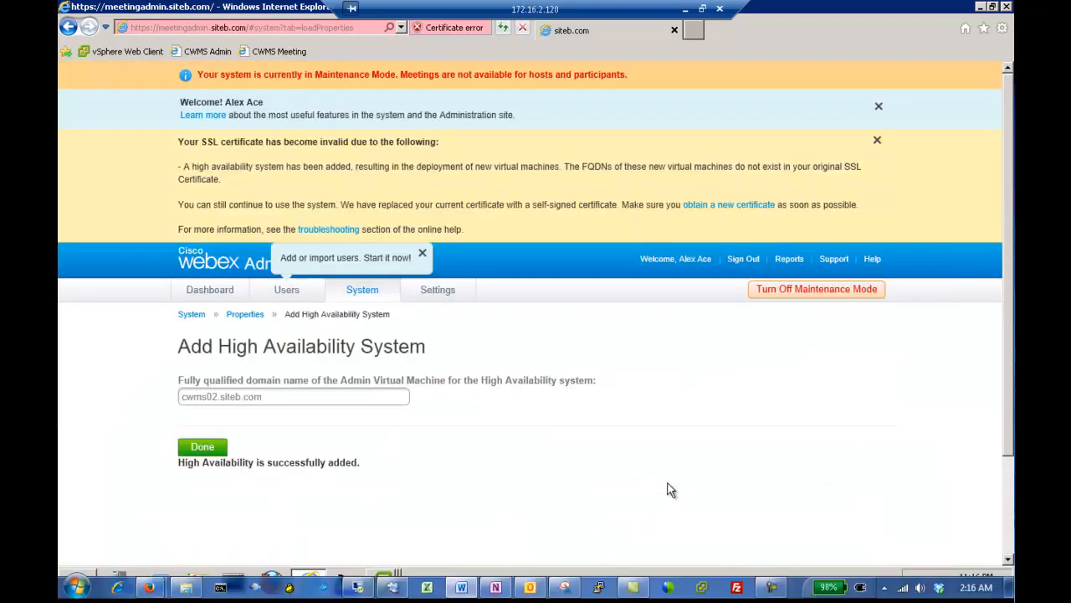
{"action": "left_click", "coordinate": [774, 591]}
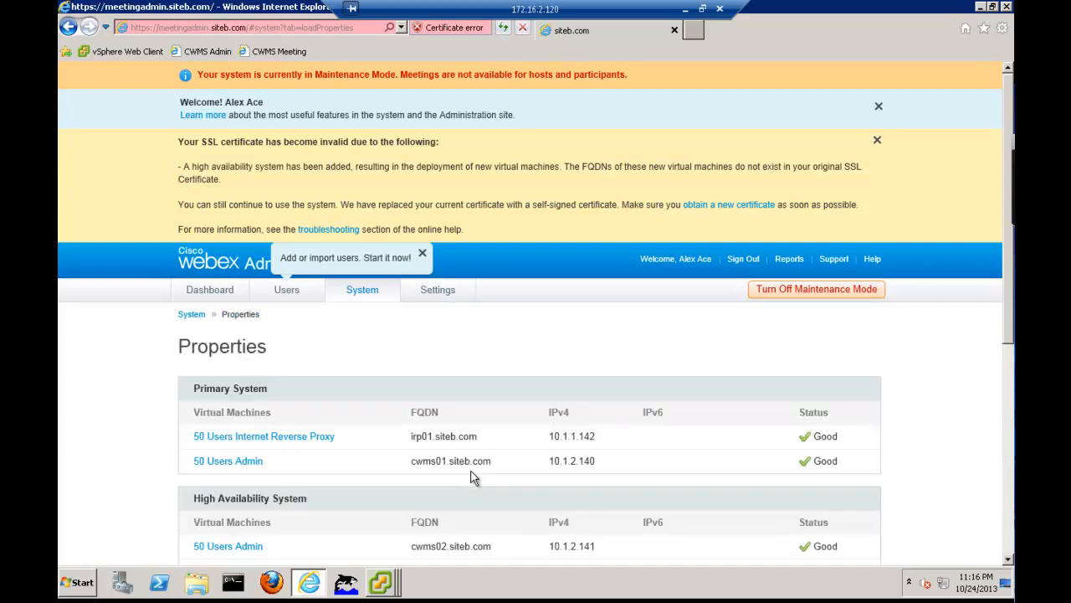
Review the virtual machines' status, virtual IP addresses and system size on the Properties page
{"action": "scroll", "coordinate": [471, 477], "scroll_direction": "down", "scroll_amount": 3}
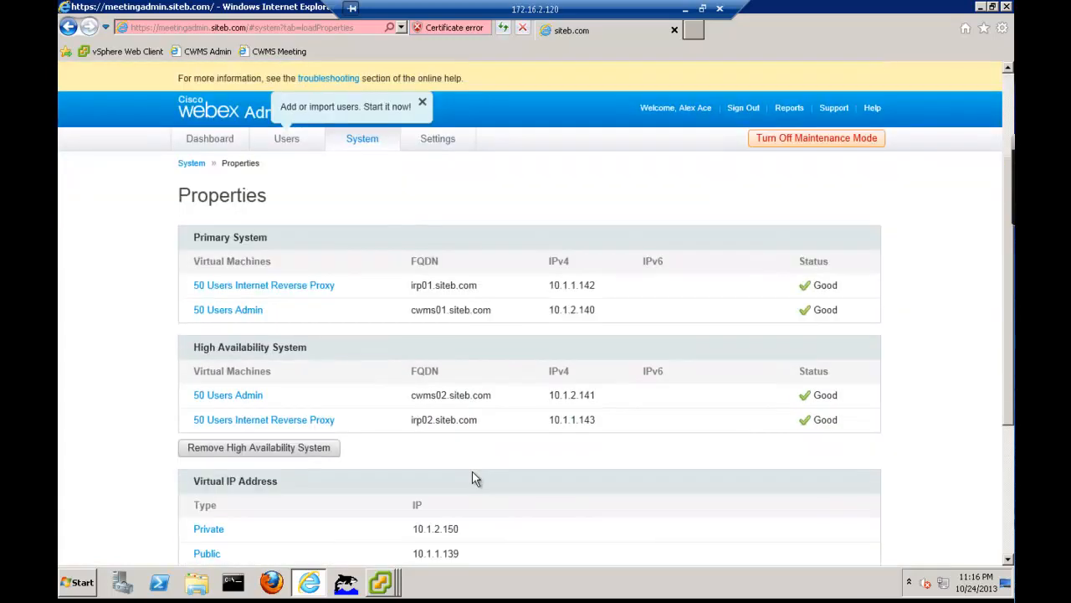
{"action": "scroll", "coordinate": [472, 478], "scroll_direction": "down", "scroll_amount": 2}
{"action": "scroll", "coordinate": [473, 478], "scroll_direction": "down", "scroll_amount": 3}
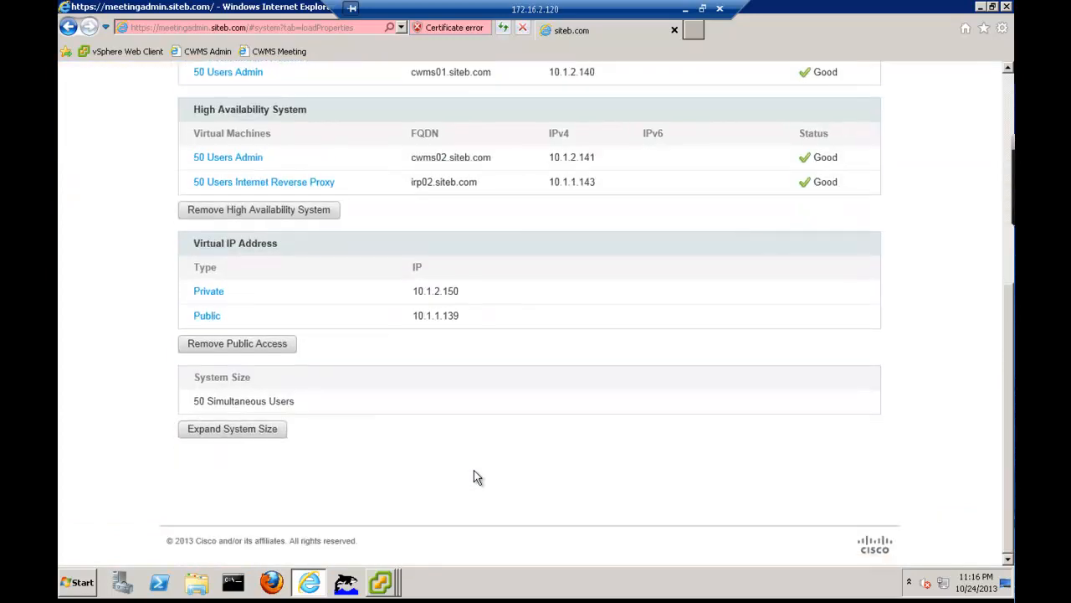
{"action": "scroll", "coordinate": [473, 478], "scroll_direction": "up", "scroll_amount": 8}
{"action": "scroll", "coordinate": [476, 477], "scroll_direction": "up", "scroll_amount": 1}
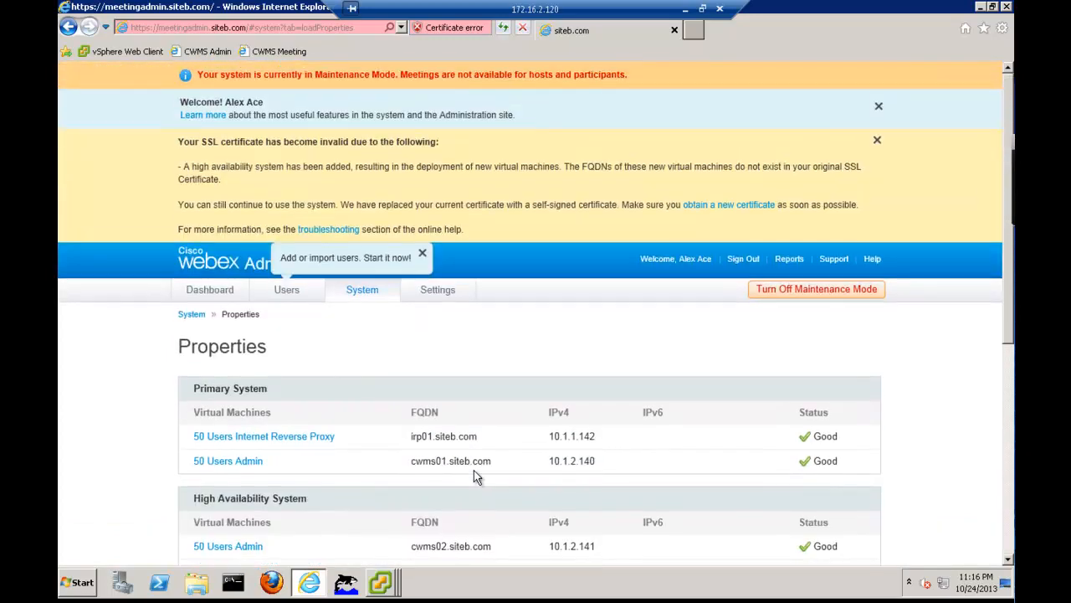